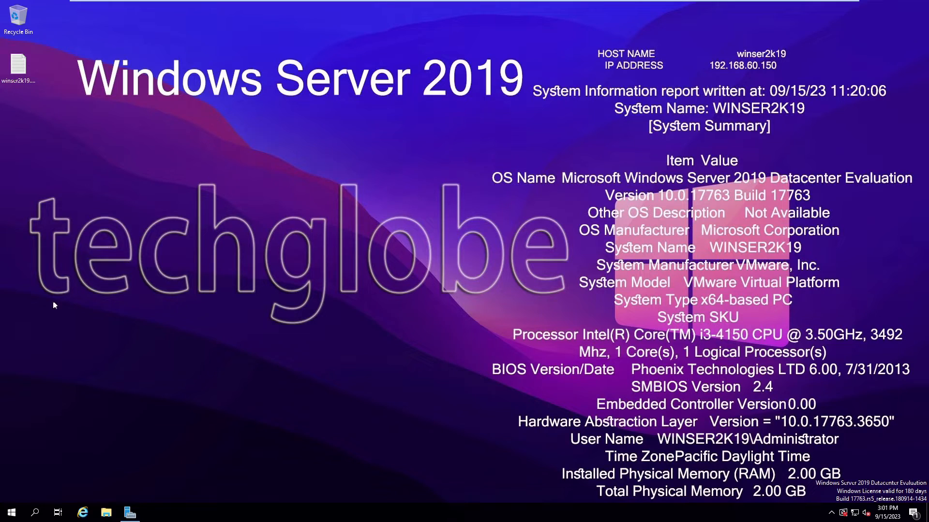
Step: Rearrange the windows, then view the node1 and node2 VM desktops in VMware
drag(774, 42, 557, 366)
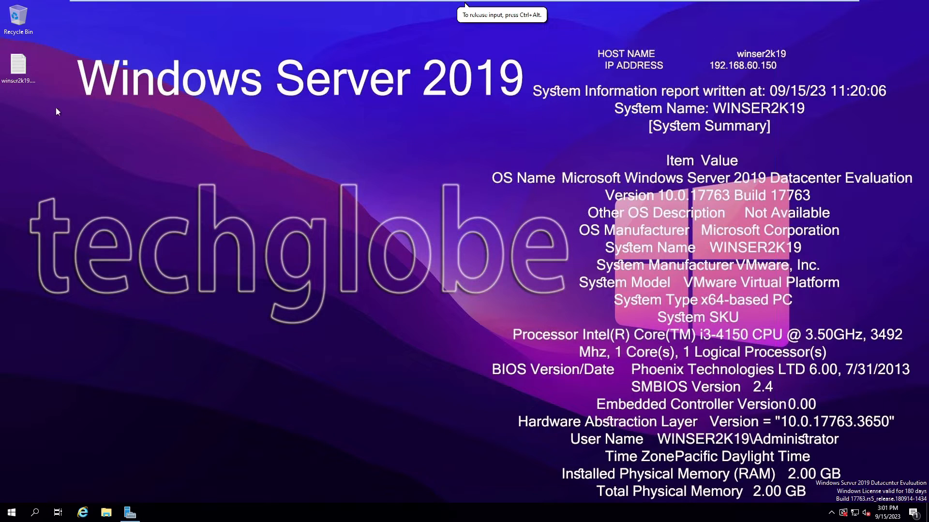
drag(558, 32, 825, 84)
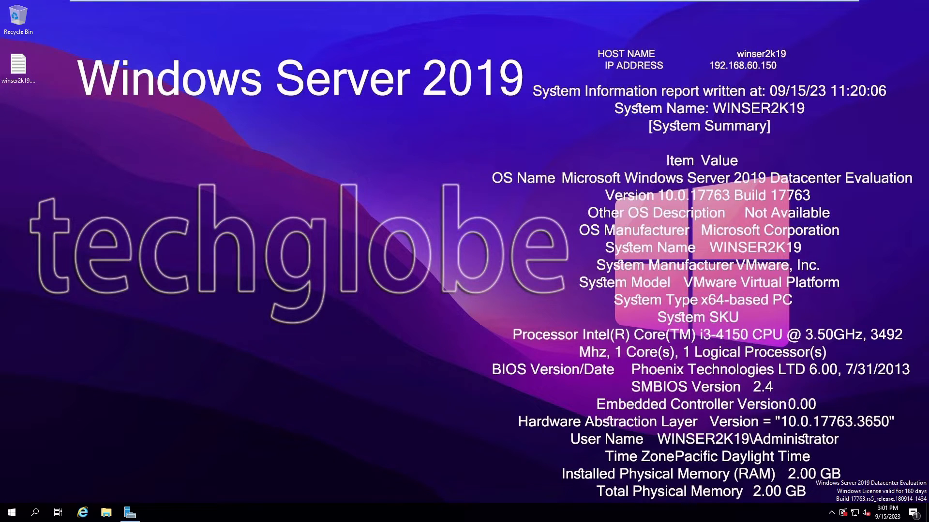
mouse_move(219, 8)
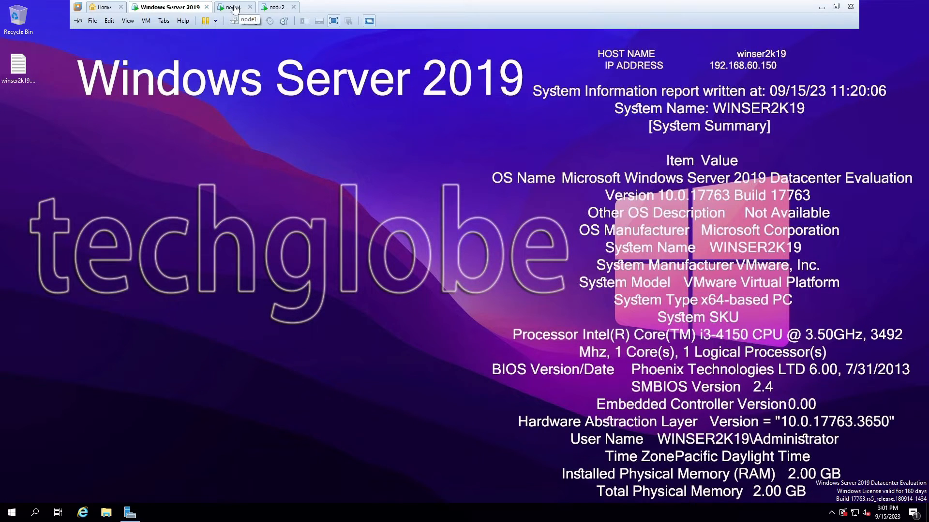
click(231, 10)
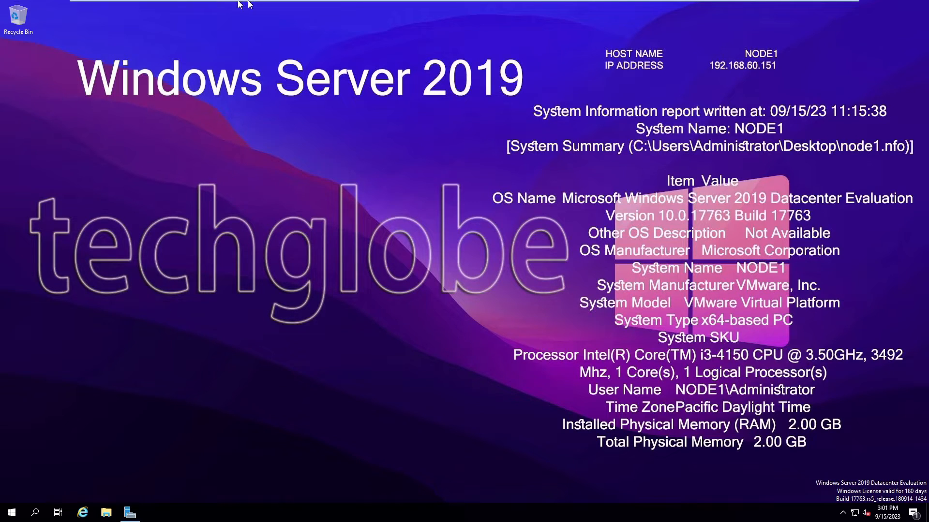
click(273, 6)
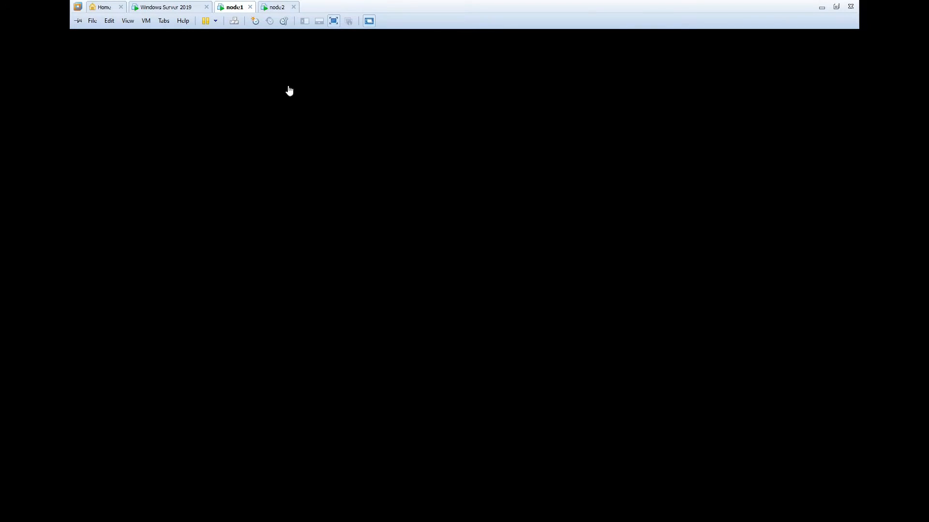
click(276, 7)
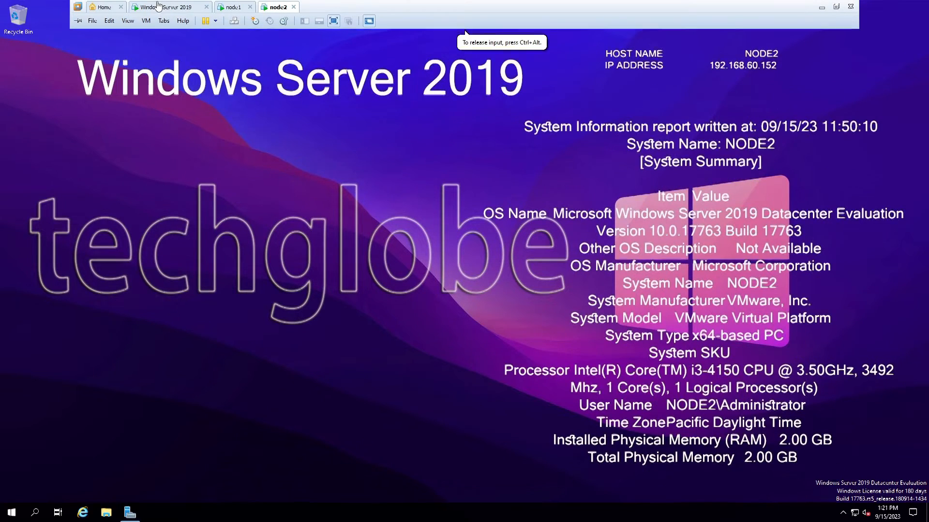
Step: Return to the WINSER2K19 host and bring up the Server Manager Dashboard
click(158, 5)
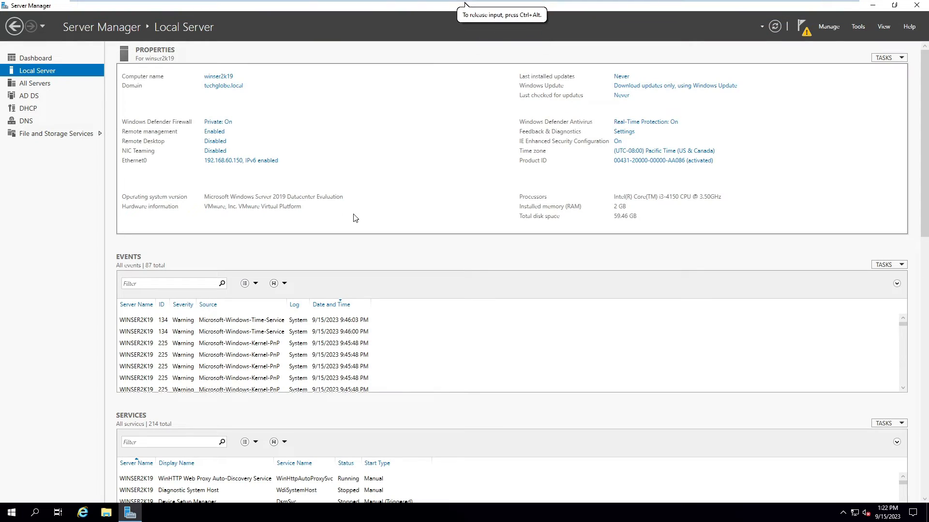
click(860, 30)
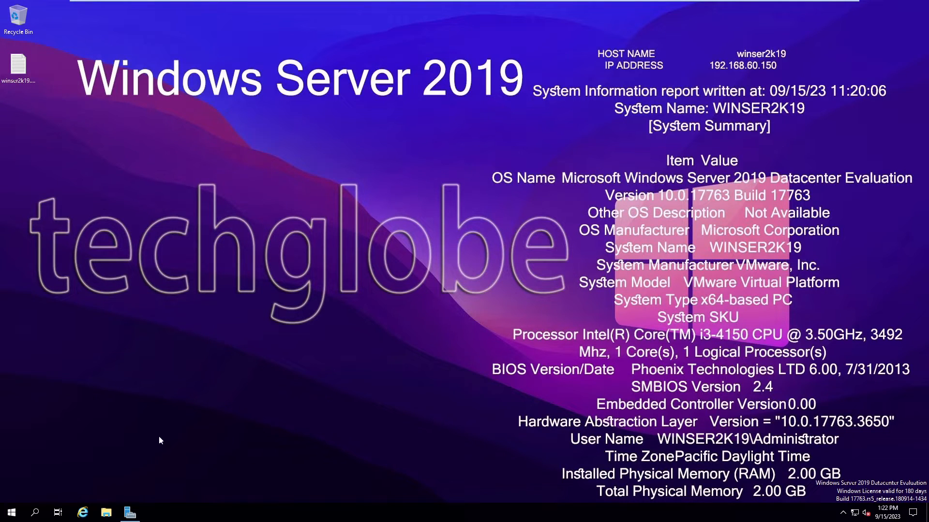
click(129, 513)
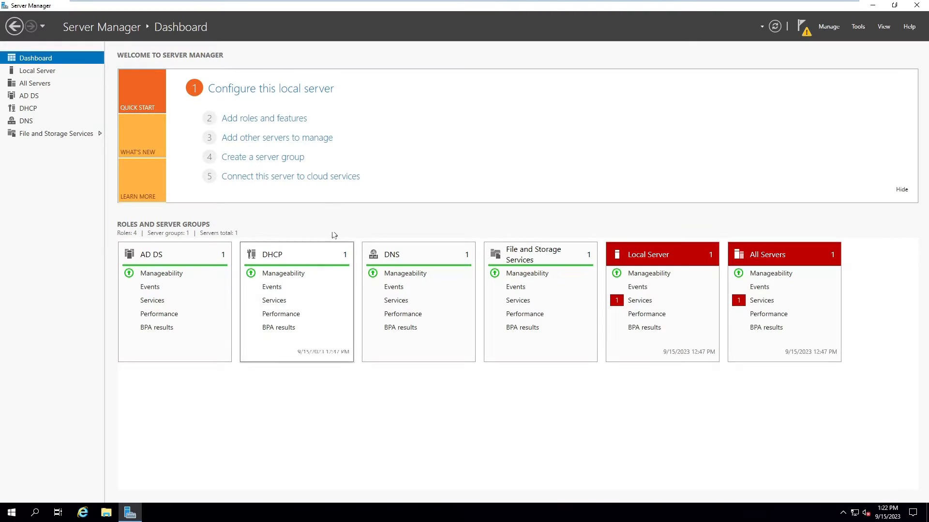
Step: In Add Roles and Features, select iSCSI Target Server under File and iSCSI Services
click(242, 122)
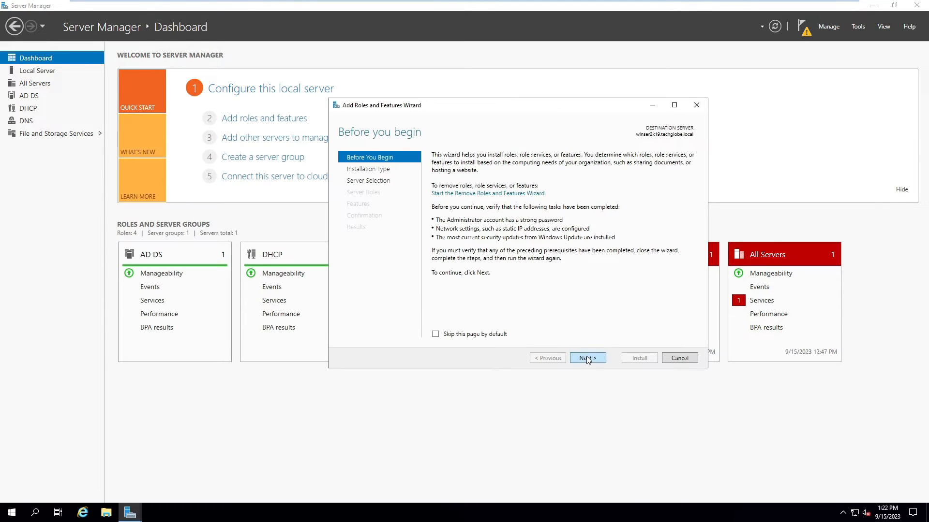
click(588, 358)
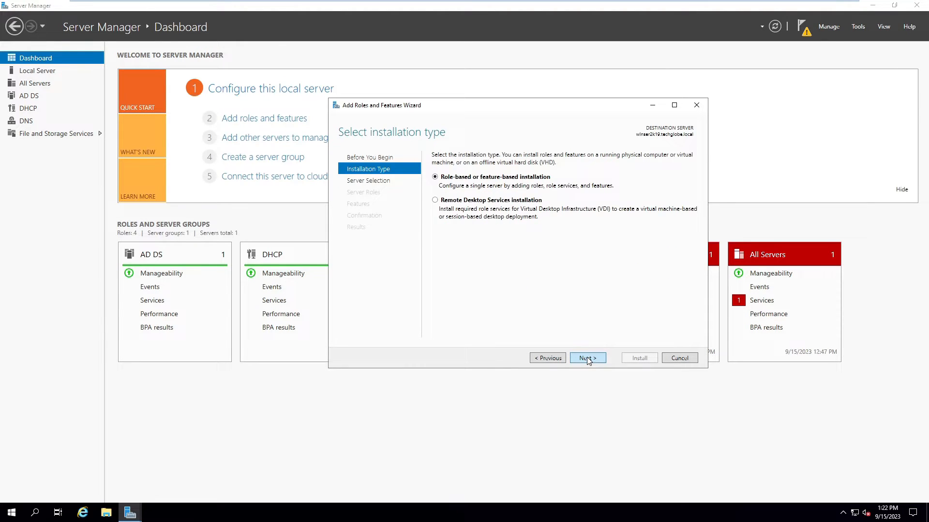
click(587, 359)
click(585, 358)
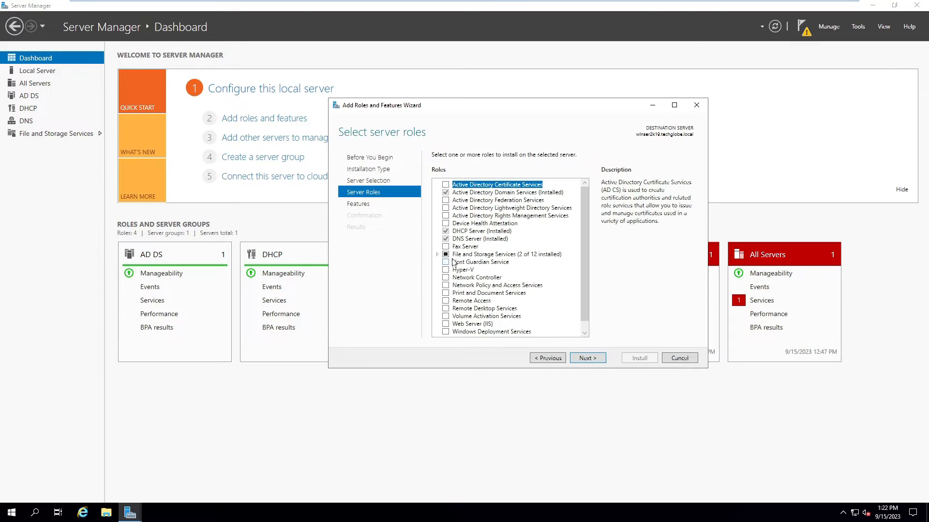
click(436, 254)
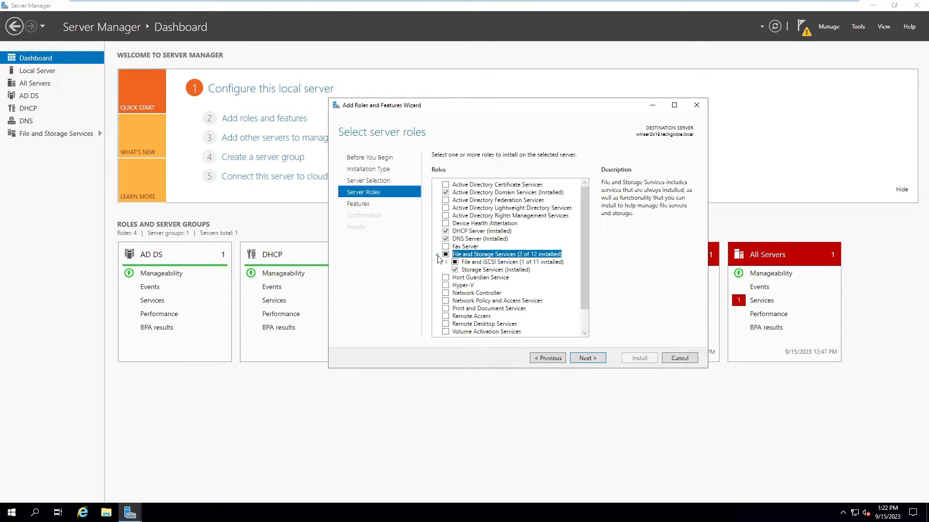
click(447, 263)
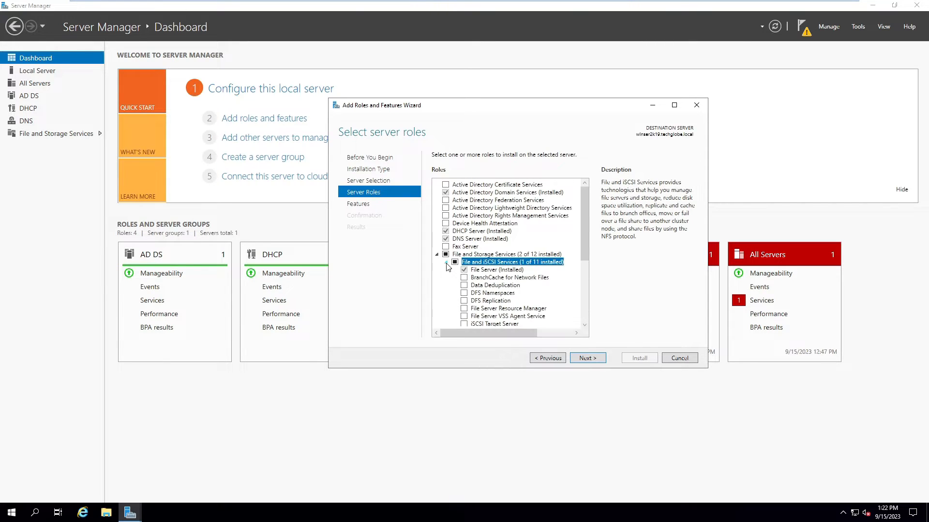
drag(584, 244, 585, 266)
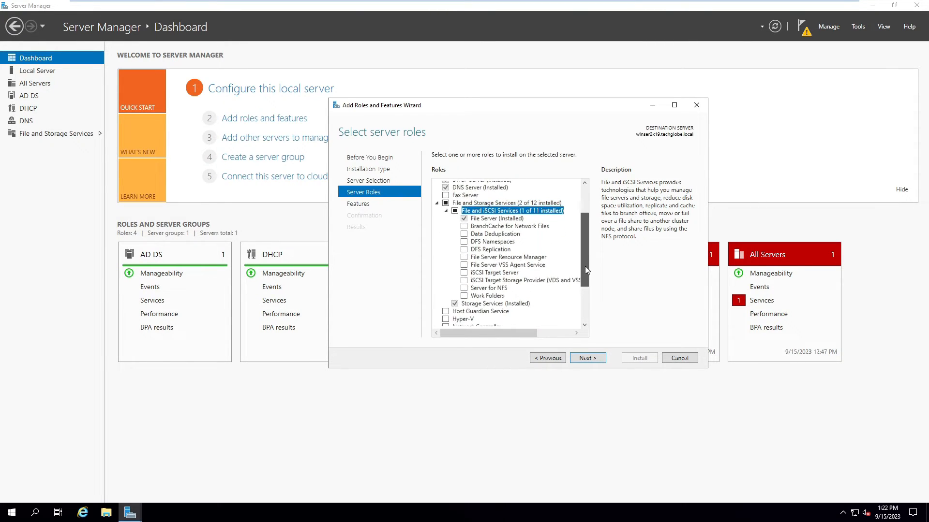
click(464, 273)
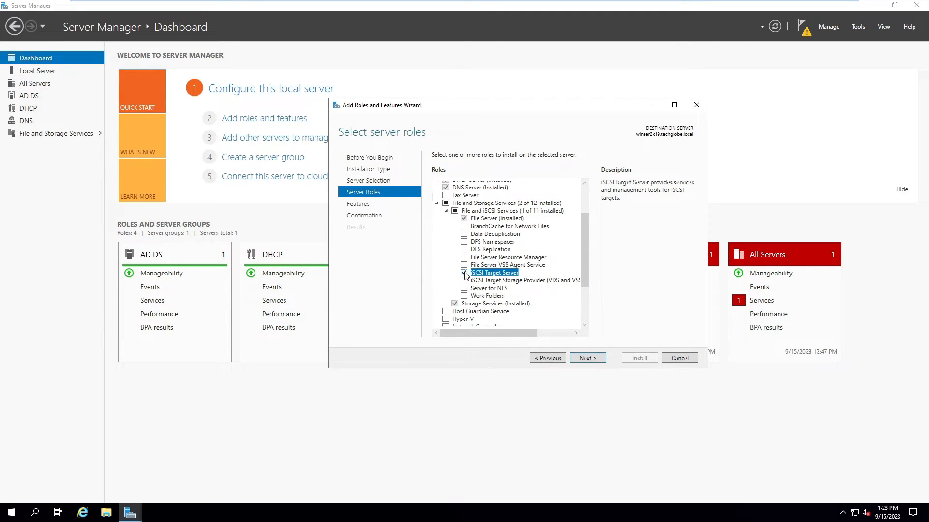
Step: Advance to confirmation and allow automatic restart if required
click(581, 362)
click(582, 360)
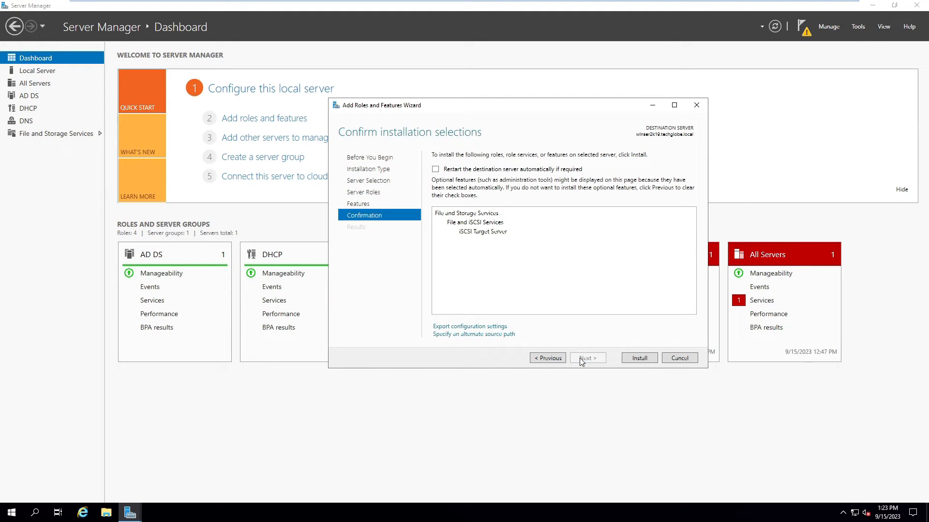
click(435, 169)
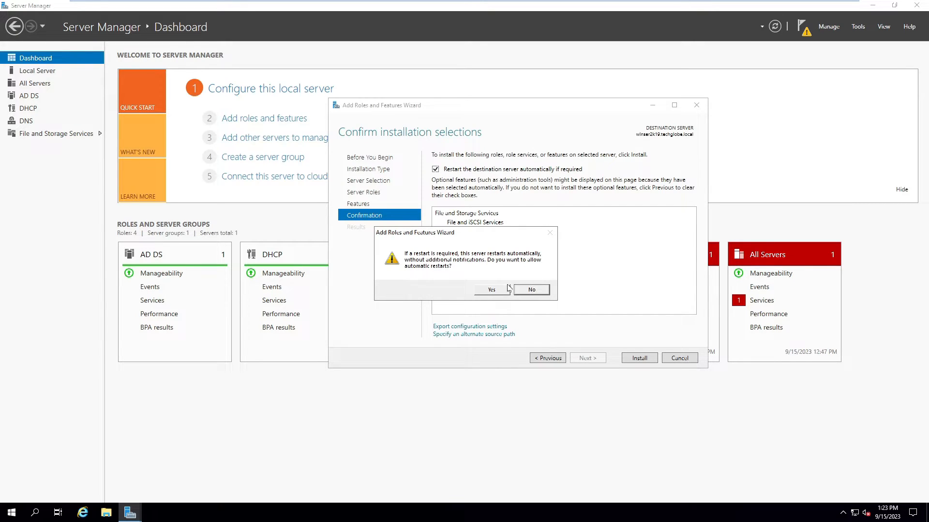
click(492, 289)
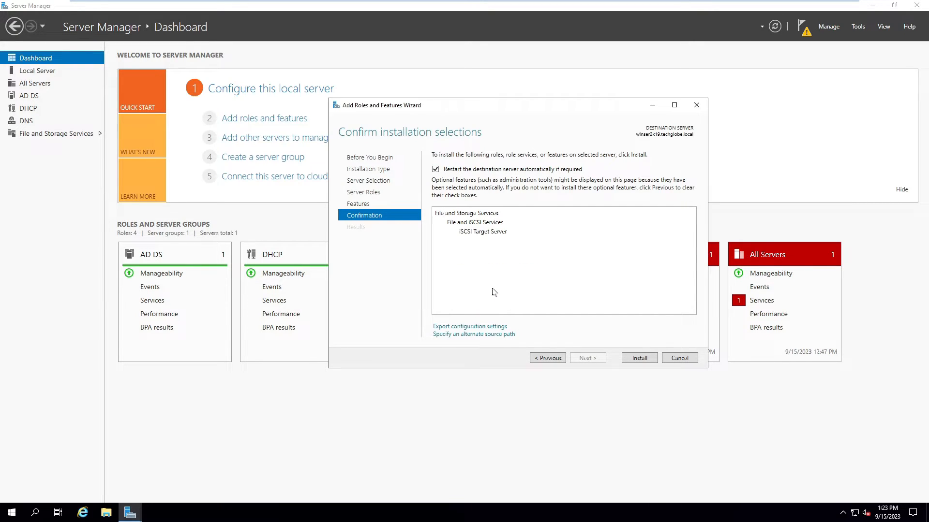
Step: Install iSCSI Target Server, close the wizard, and go to File and Storage Services
click(640, 356)
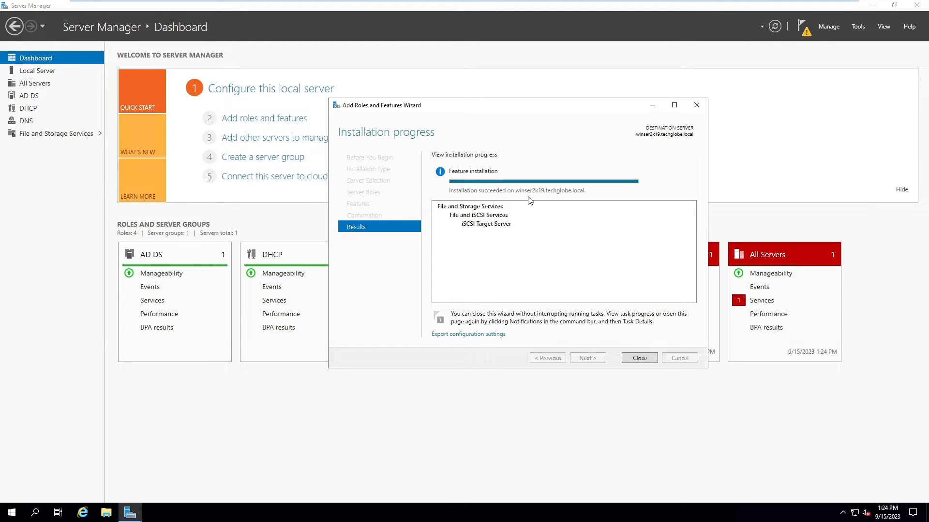
click(636, 358)
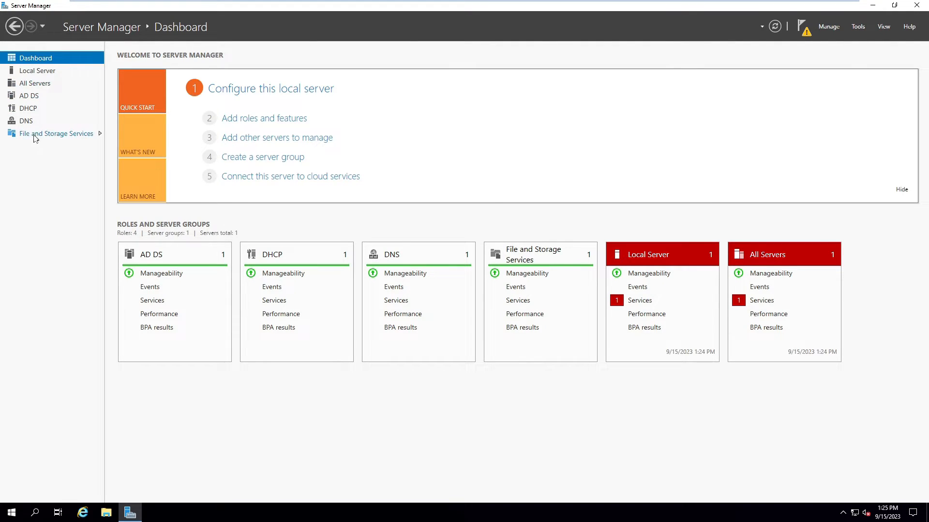
click(53, 134)
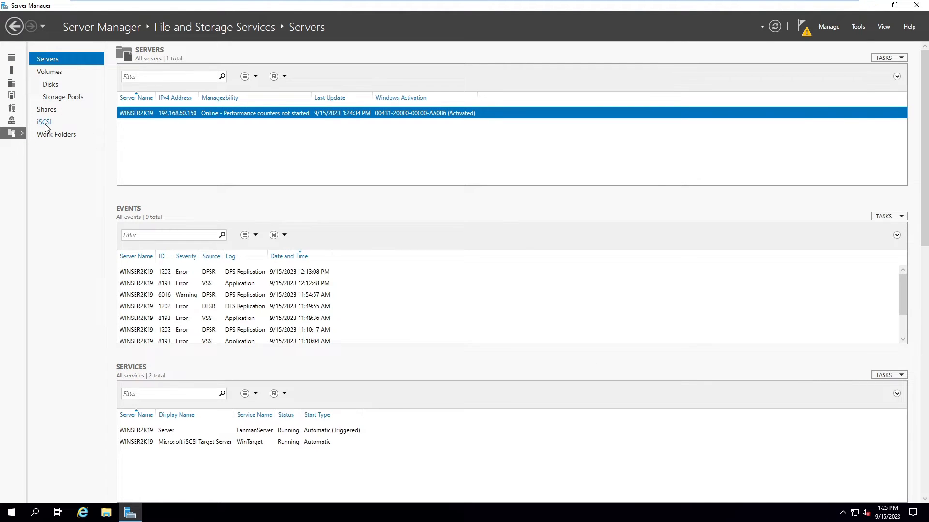
Step: Launch the New iSCSI Virtual Disk Wizard and place the disk on volume C:
click(44, 125)
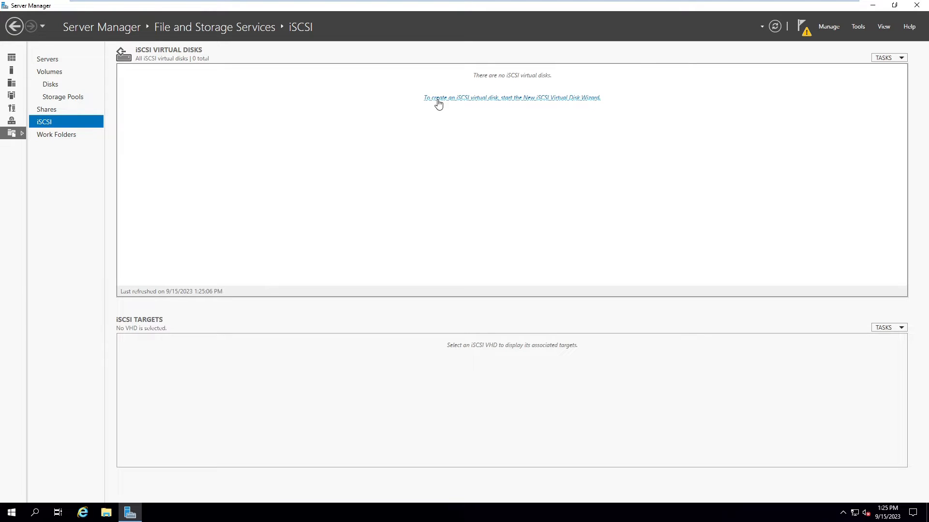
click(552, 103)
mouse_move(248, 20)
mouse_down()
mouse_move(523, 98)
mouse_move(428, 87)
mouse_up()
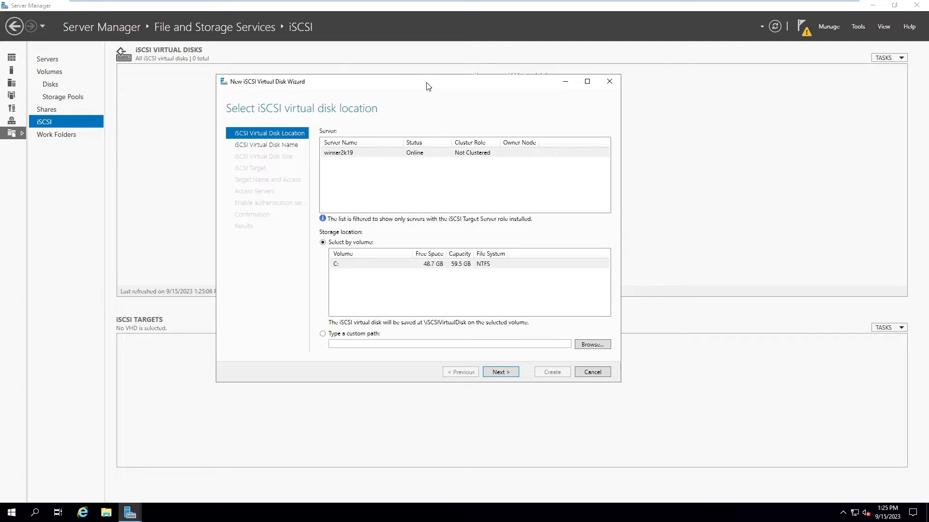
click(358, 267)
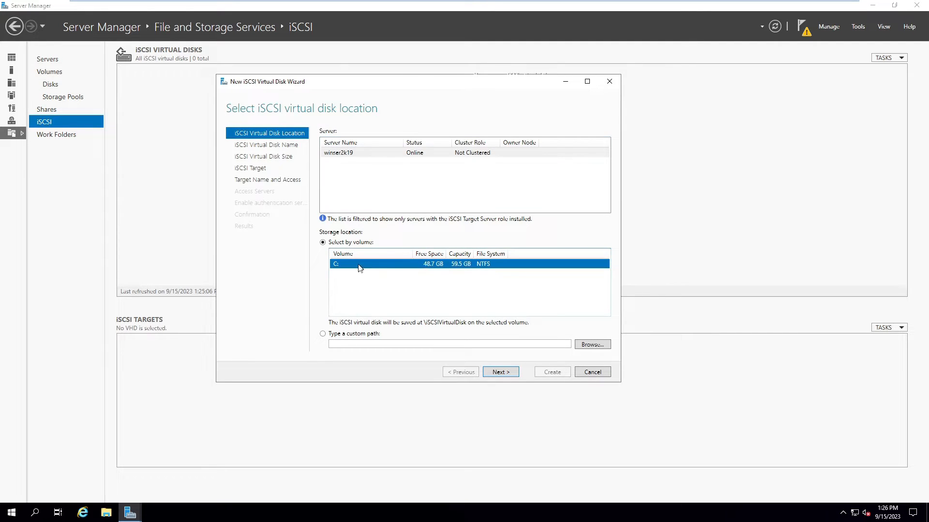
click(503, 376)
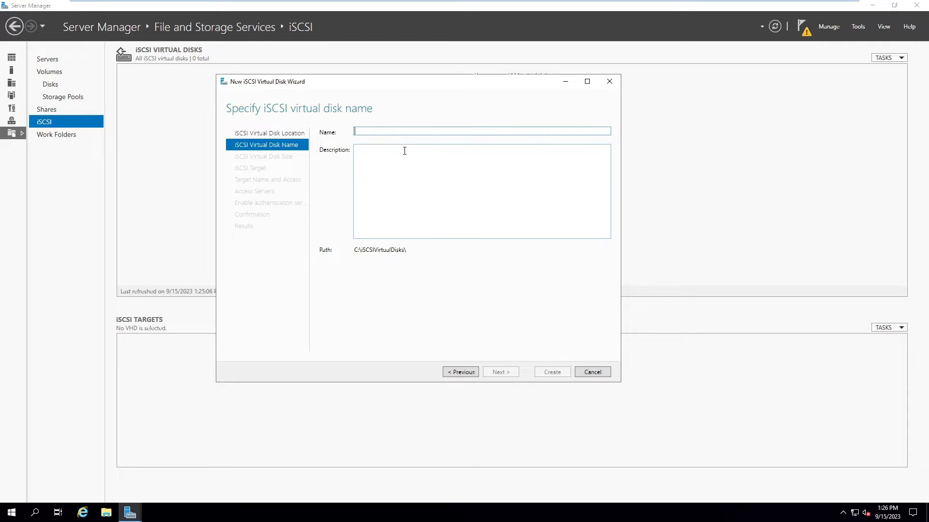
Step: Name the disk VirtualD1, keep 10 GB dynamically expanding, and choose a new iSCSI target
text(VirtualD1)
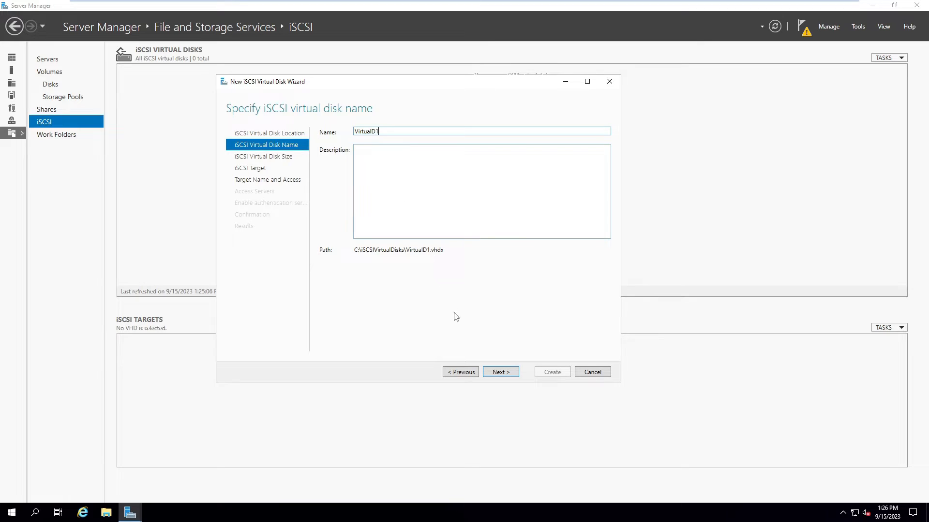
click(499, 372)
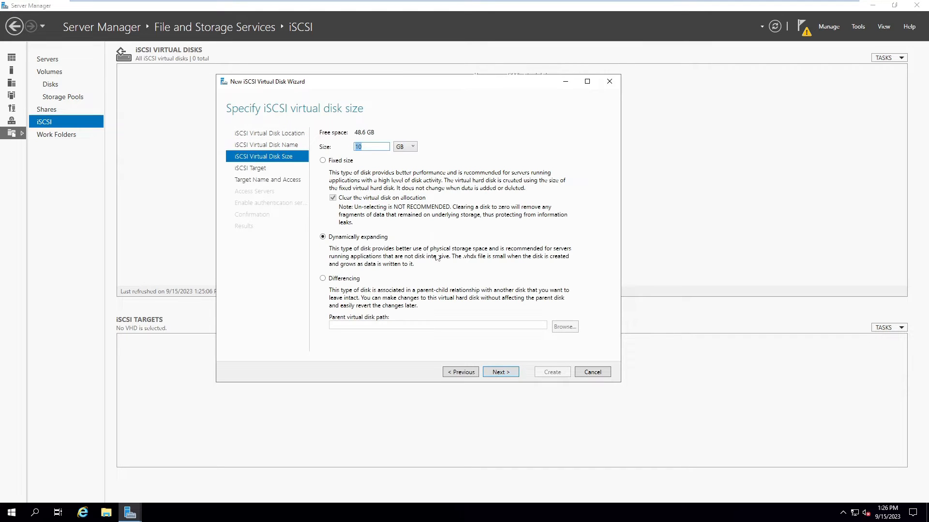
click(367, 146)
drag(367, 146, 336, 151)
click(500, 374)
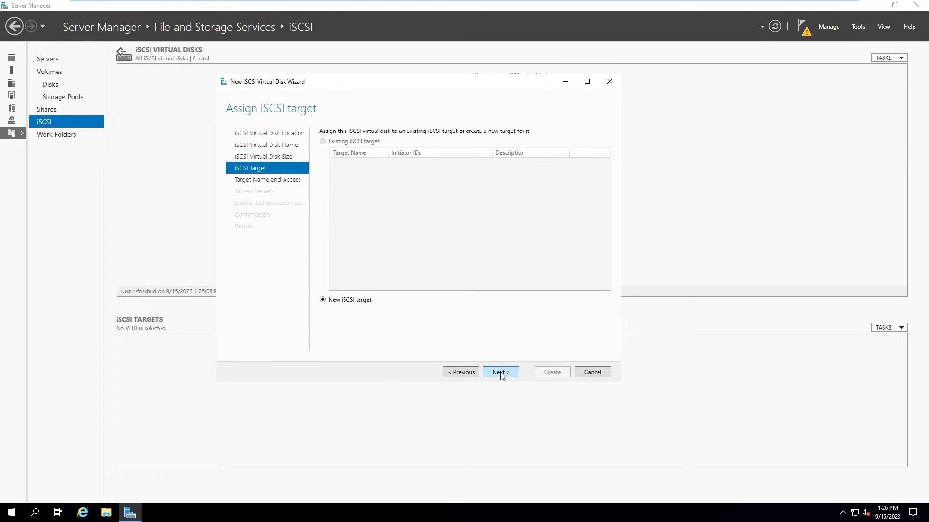
click(501, 373)
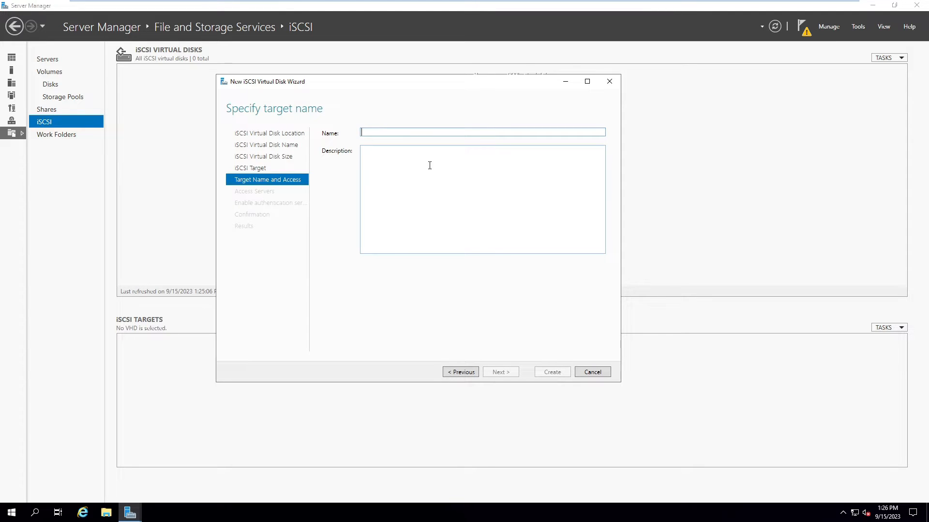
Step: Name the target Storage1 and allow initiator 192.168.60.151 by IP address
text(Storage1)
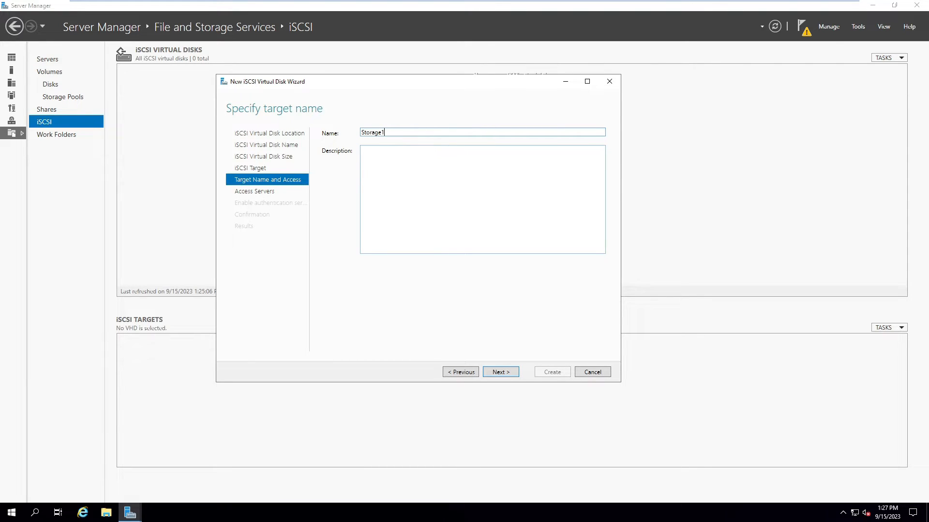
click(505, 373)
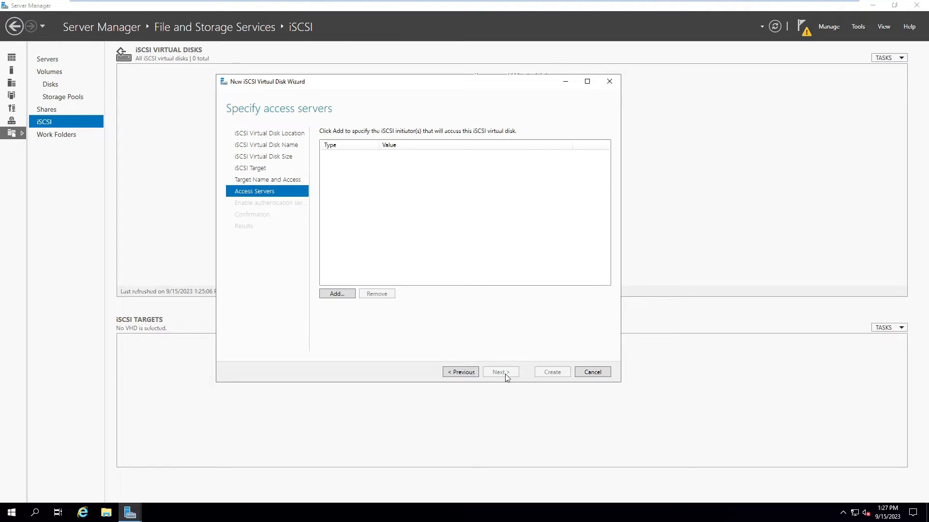
click(337, 294)
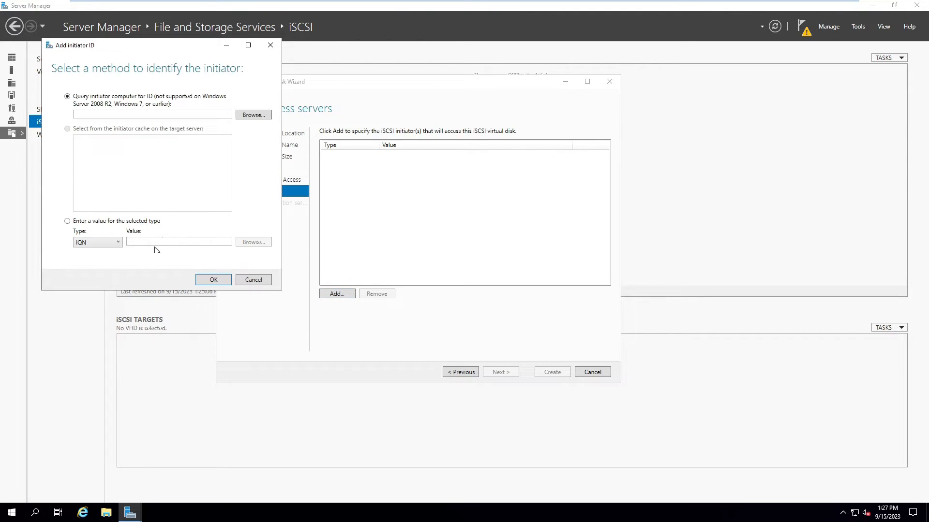
click(106, 242)
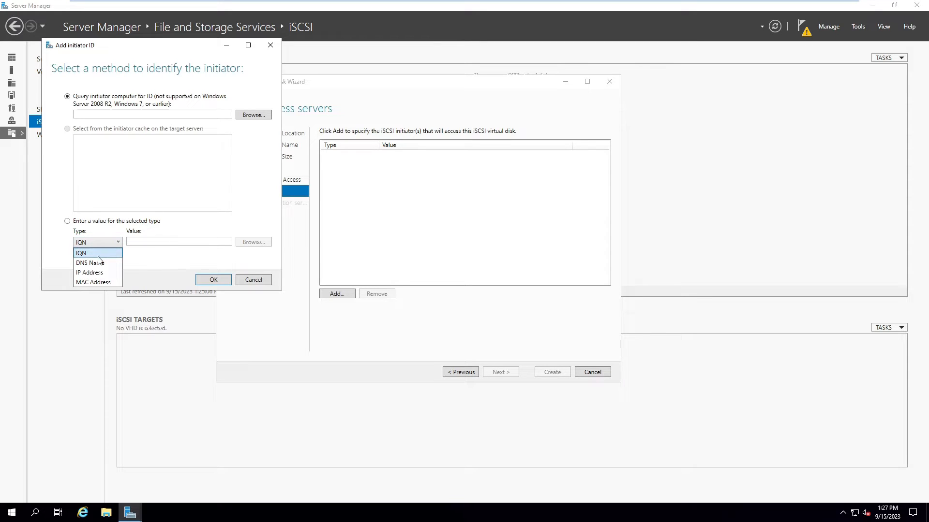
click(90, 272)
click(142, 242)
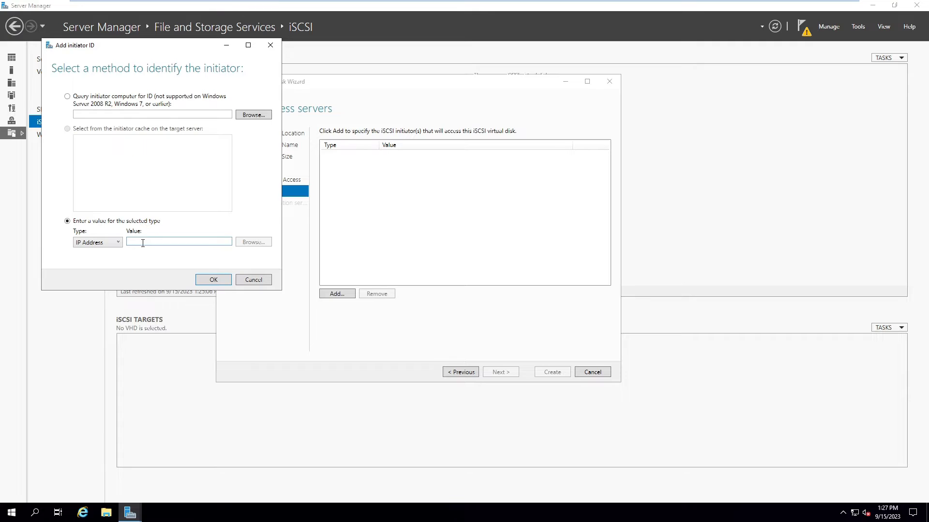
text(192.168.60.)
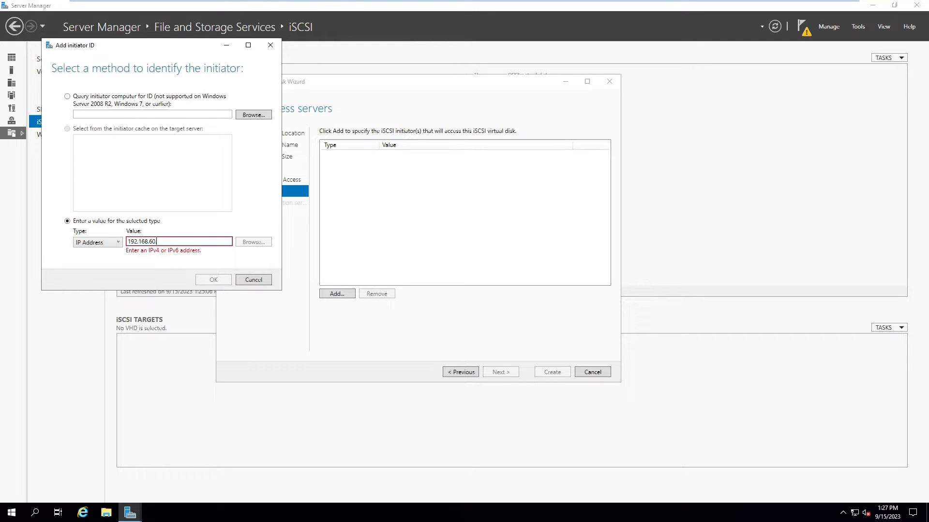
text(151)
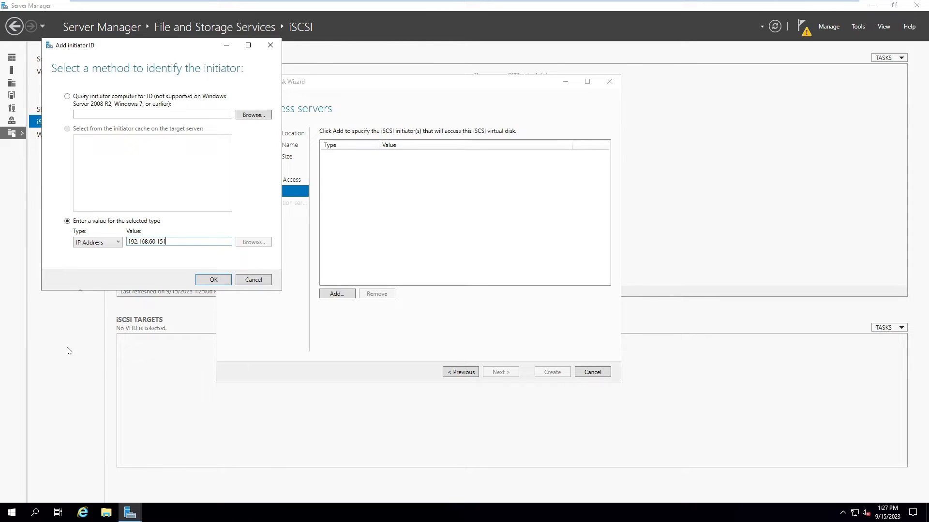
click(211, 281)
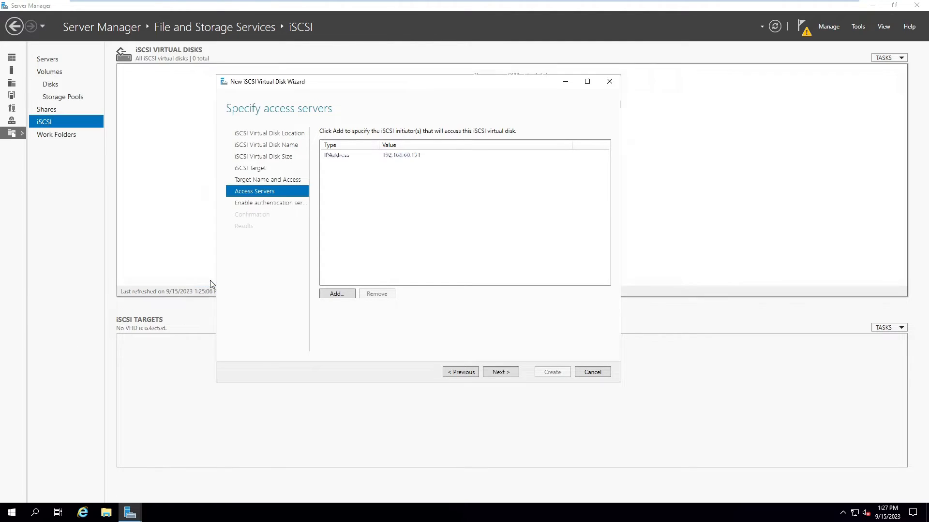
Step: Add 192.168.60.152 as a second IP-address initiator
click(338, 295)
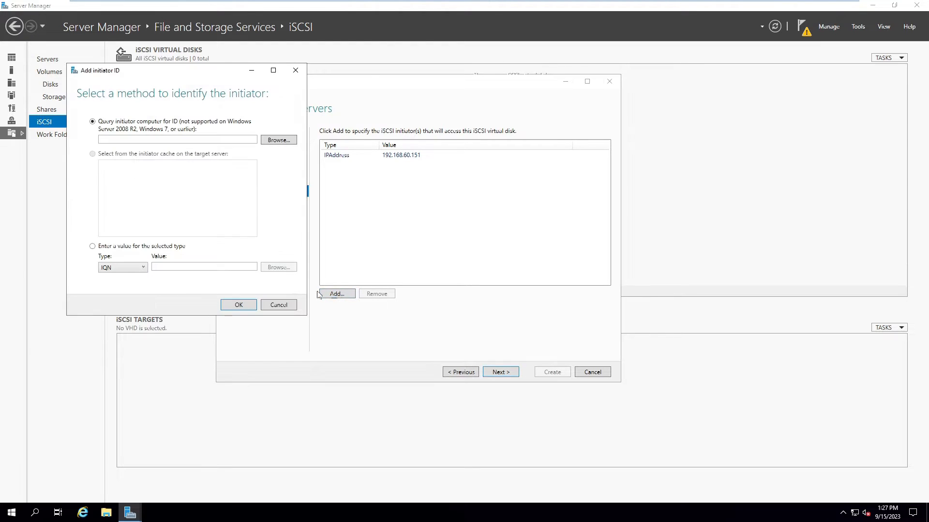
click(124, 274)
click(116, 298)
click(173, 268)
text(192.168.60.152)
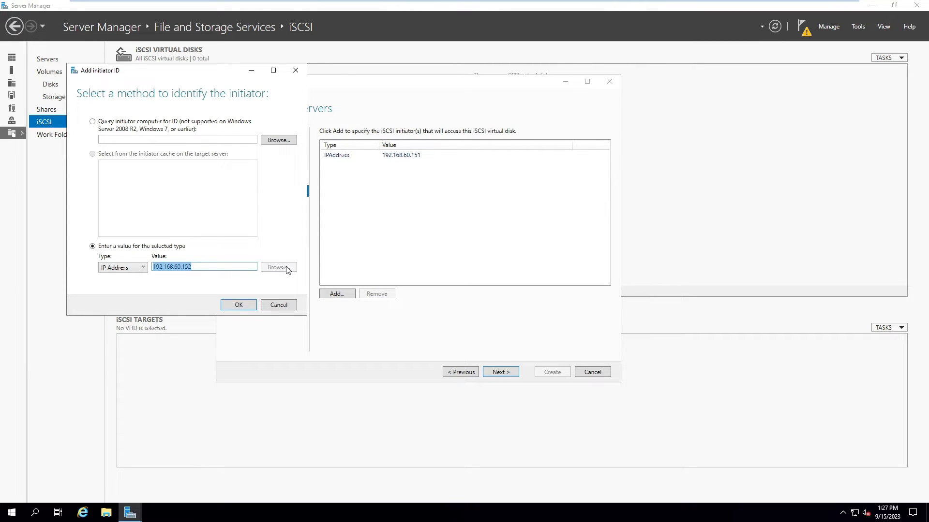
text(1)
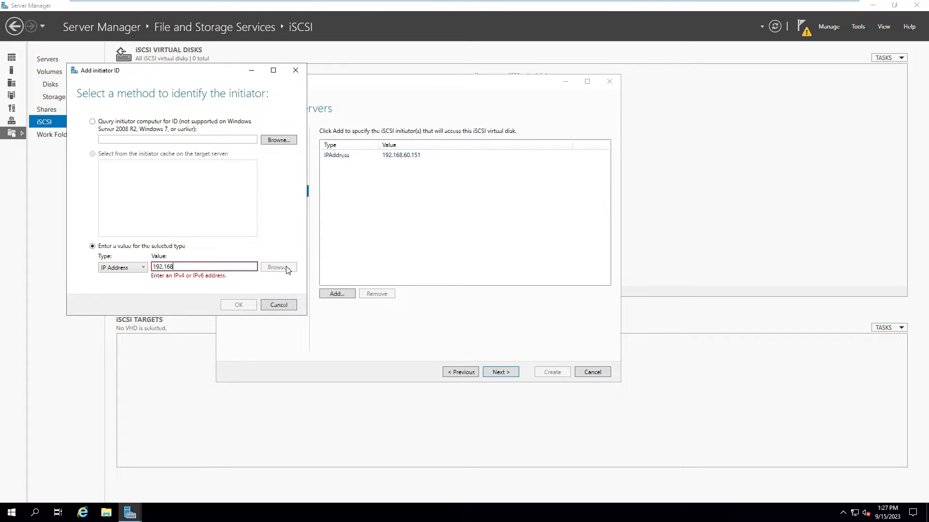
text(92.168.60.152)
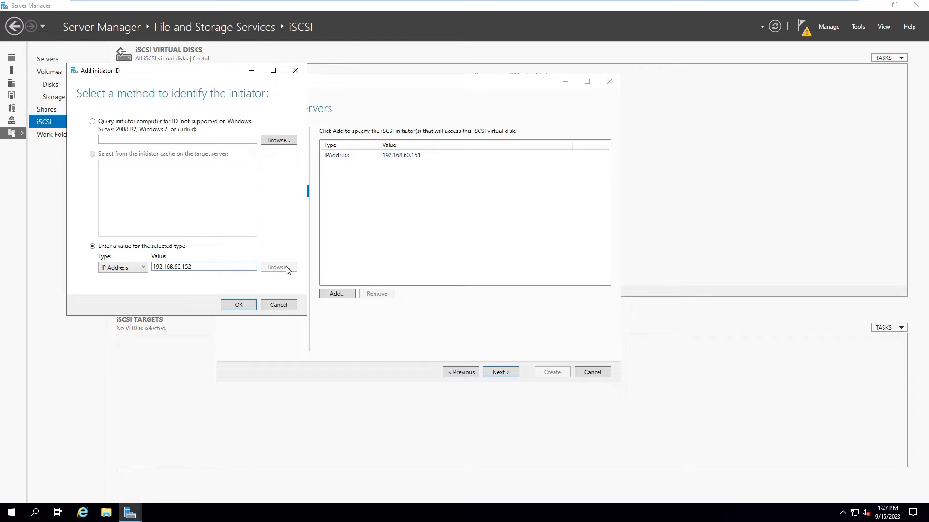
click(240, 303)
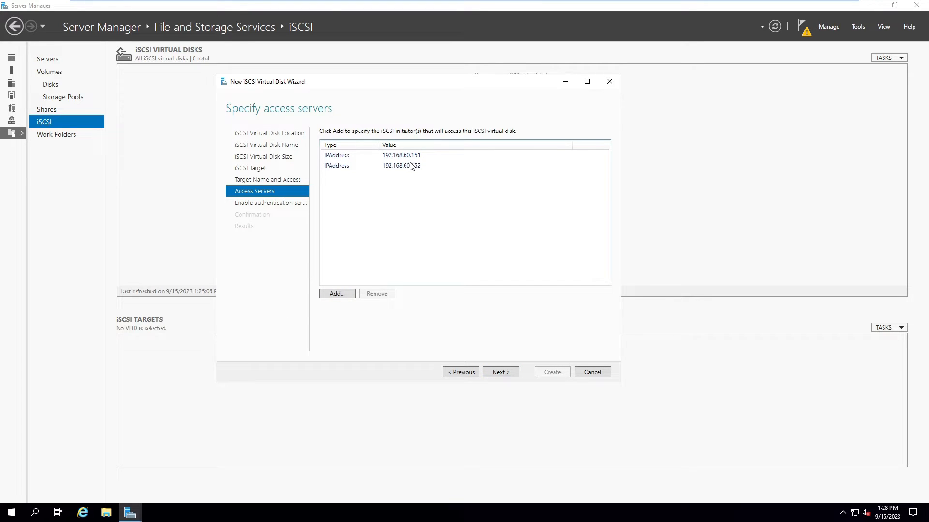
Step: Skip authentication, create VirtualD1 with target storage1, and close the wizard
click(503, 374)
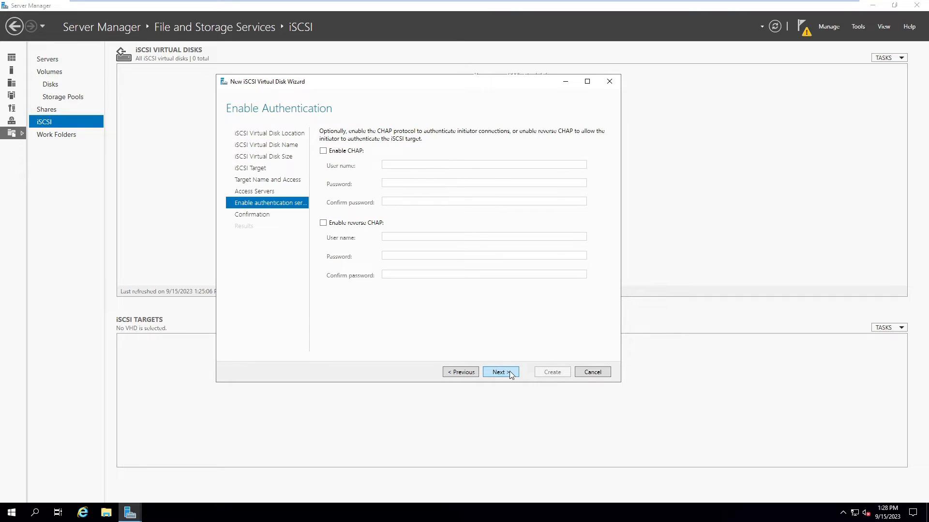
click(509, 372)
click(552, 371)
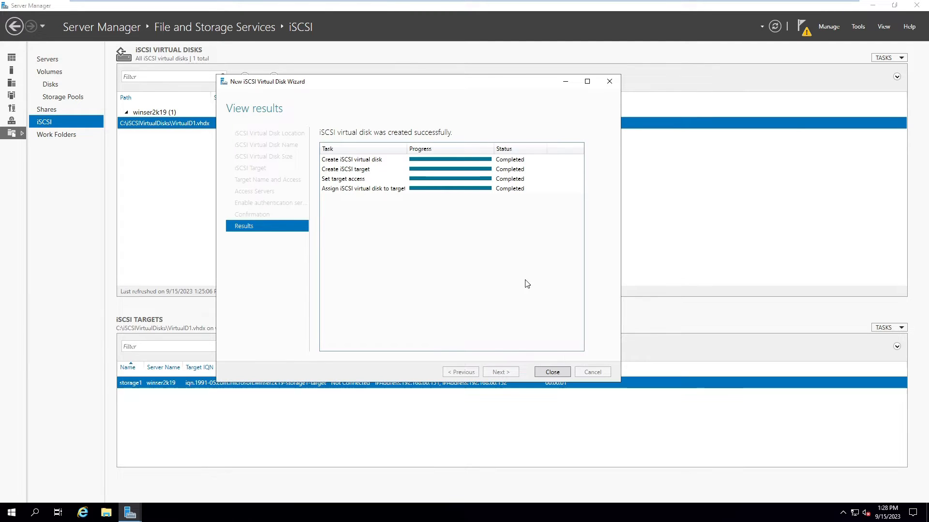
click(558, 373)
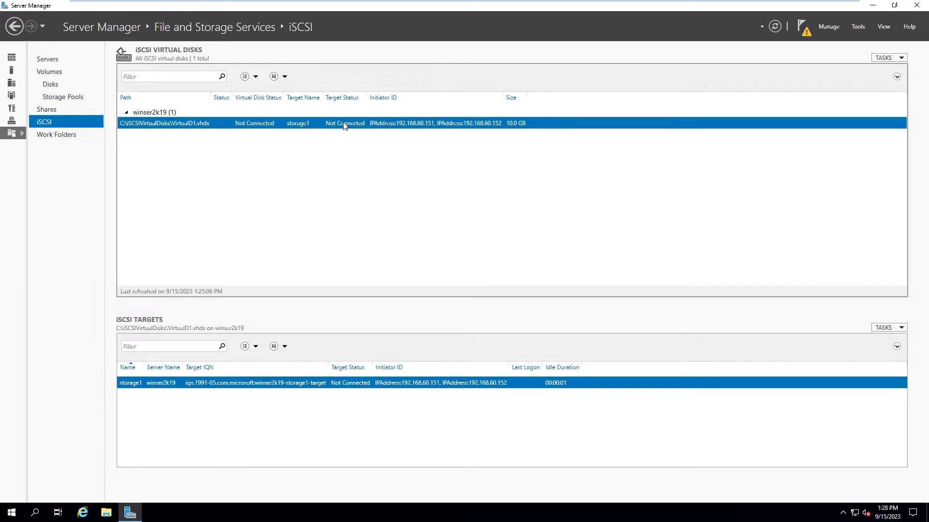
click(890, 58)
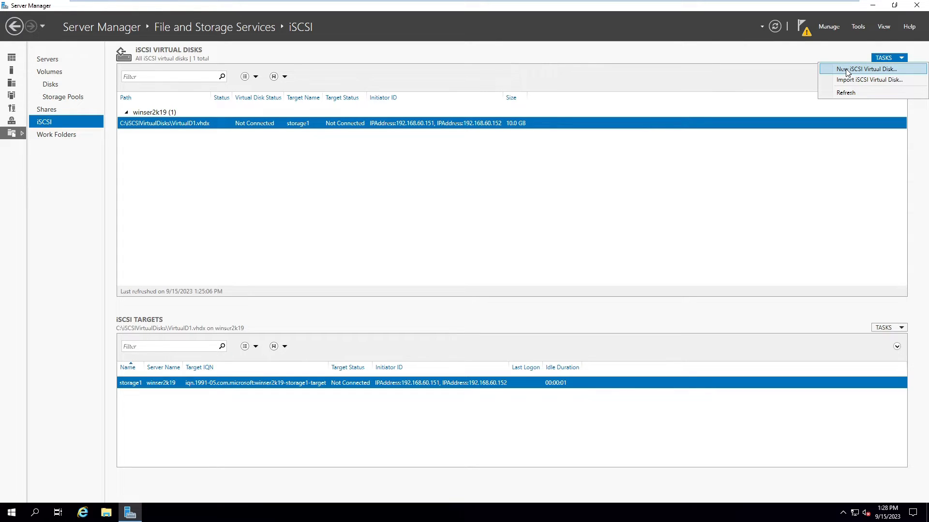
Step: Start a second disk on C: named VirtualD2, sized 20 GB dynamically expanding
click(881, 73)
drag(341, 91, 403, 90)
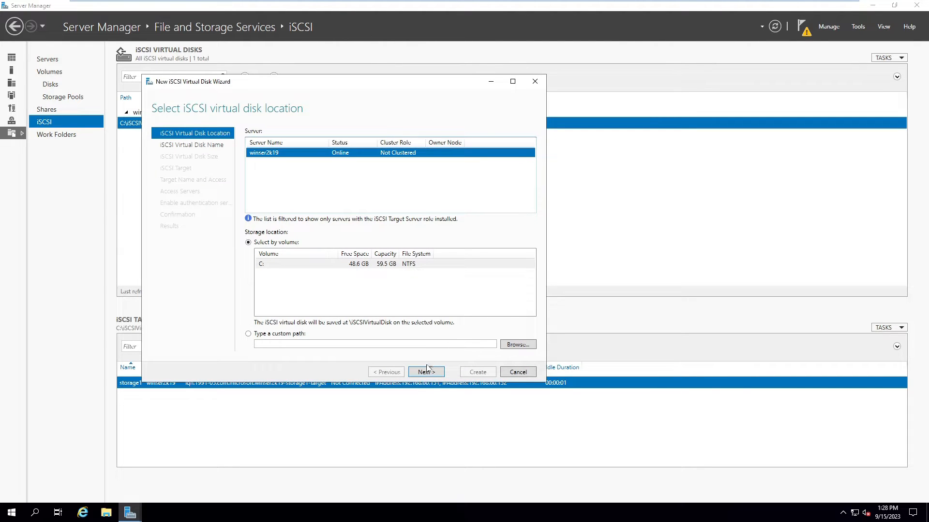
click(426, 371)
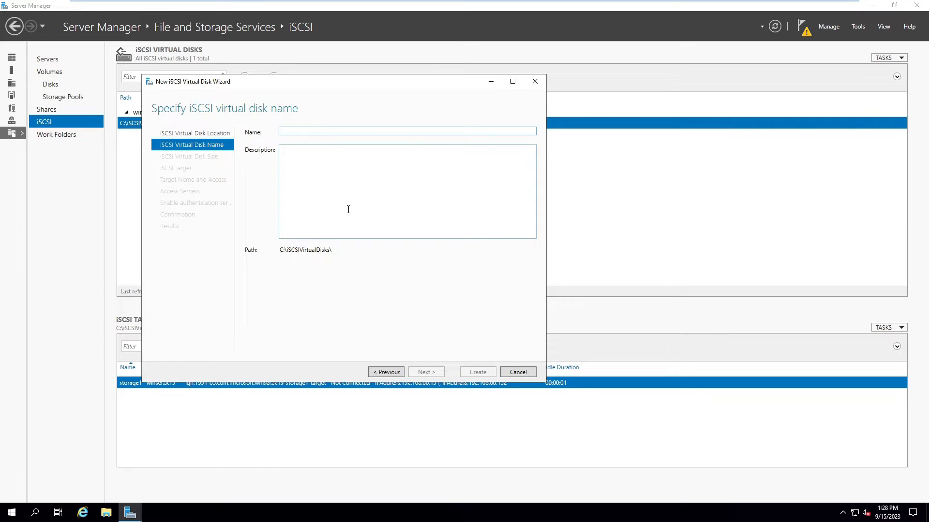
text(Vir)
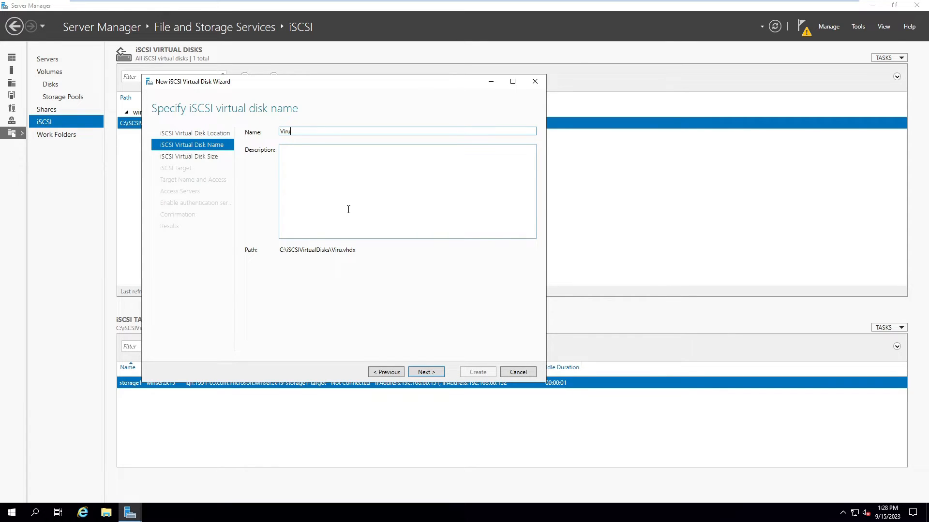
text(tualD2)
click(425, 373)
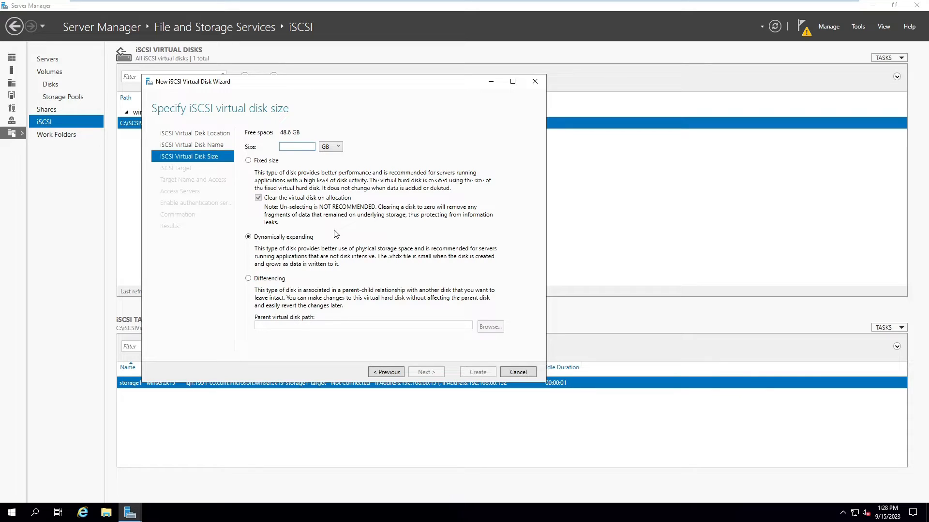
text(20)
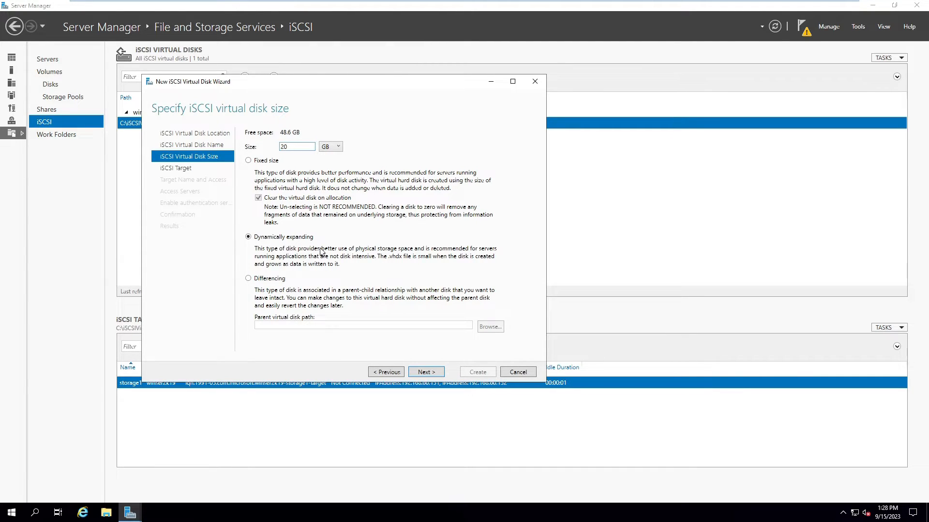
click(425, 375)
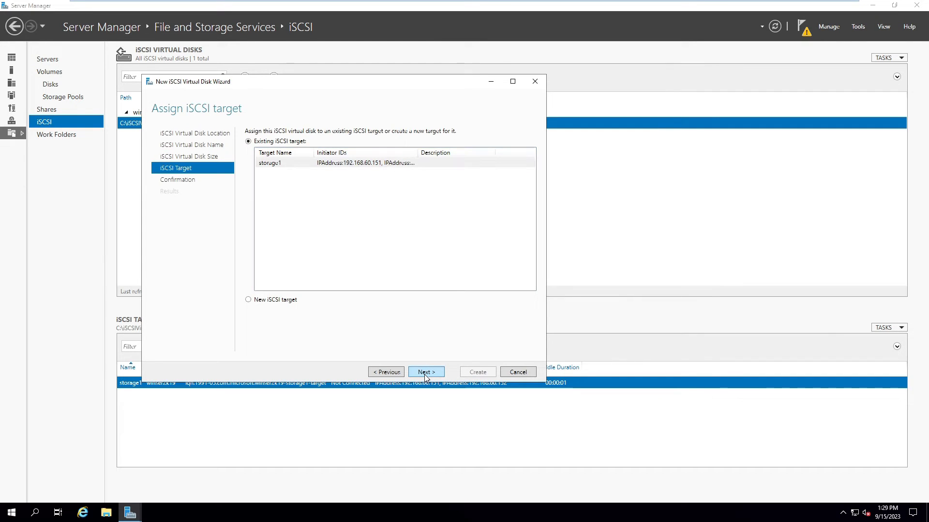
Step: Create a new iSCSI target named Storage2
click(248, 300)
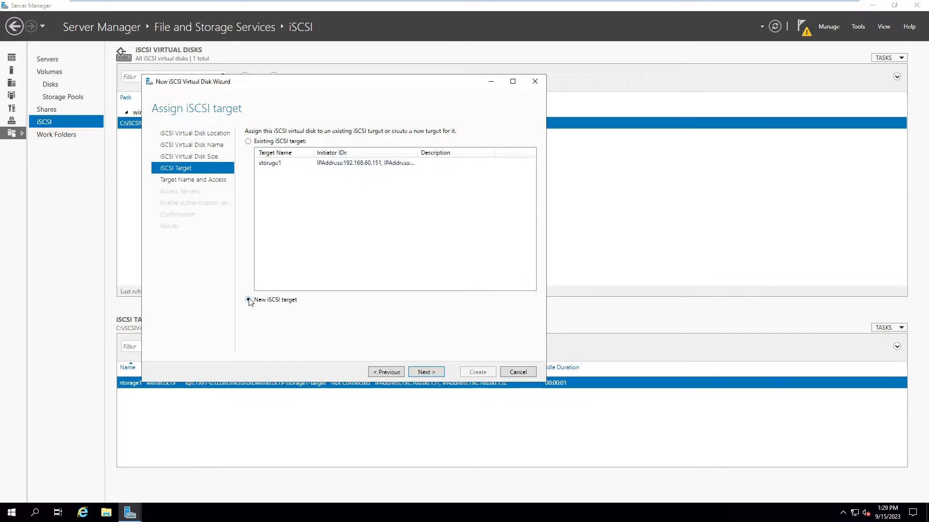
click(427, 373)
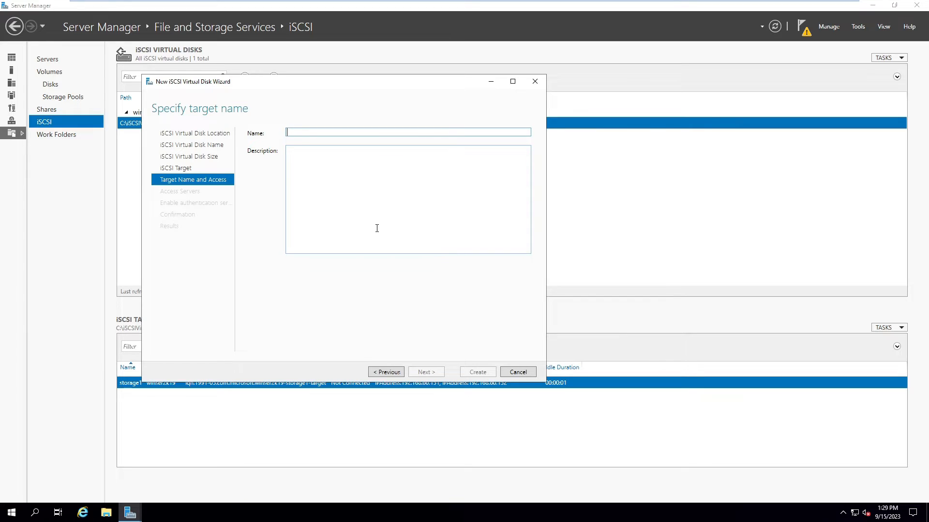
text(s)
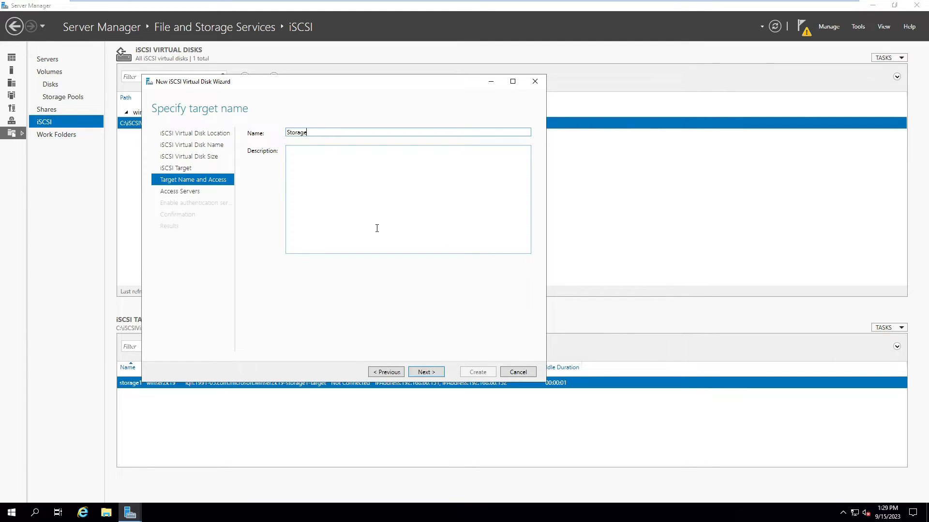
click(426, 372)
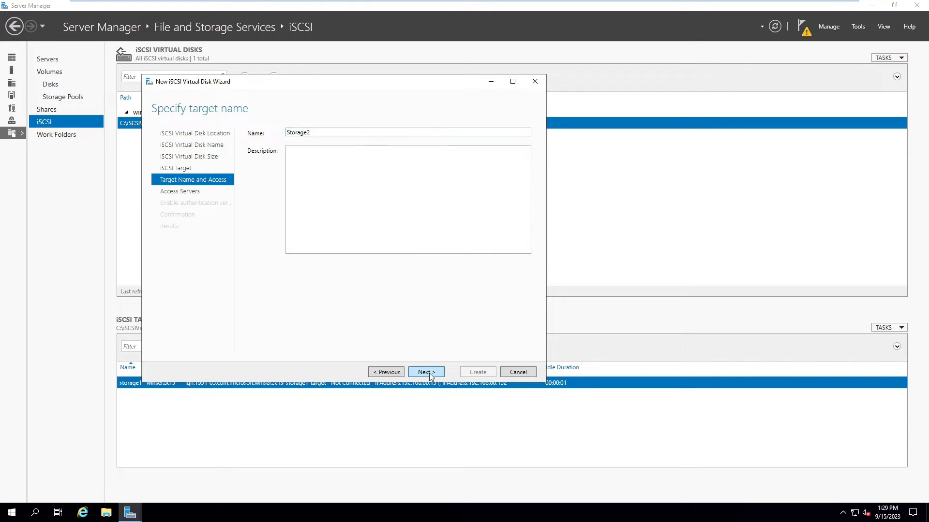
Step: Allow initiator 192.168.60.151 by IP address
click(265, 294)
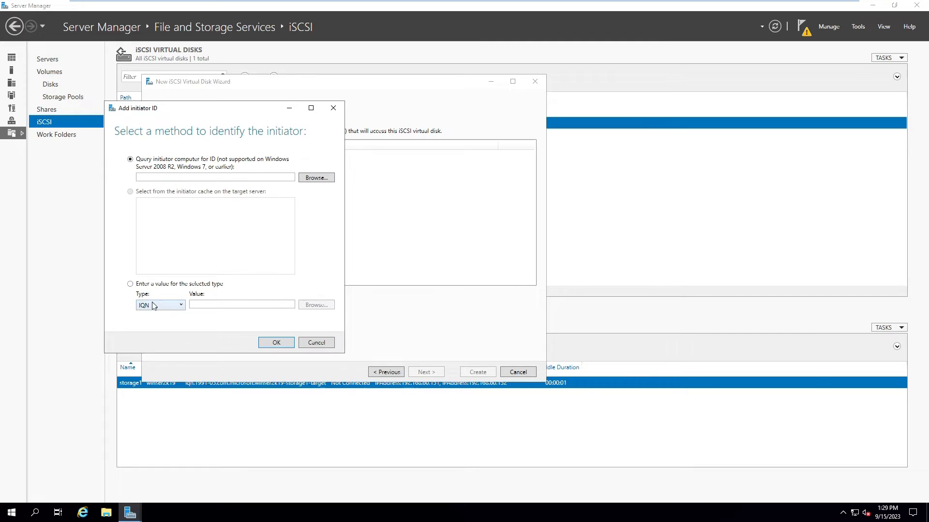
click(156, 307)
click(154, 330)
click(212, 303)
text(192.168.60.15)
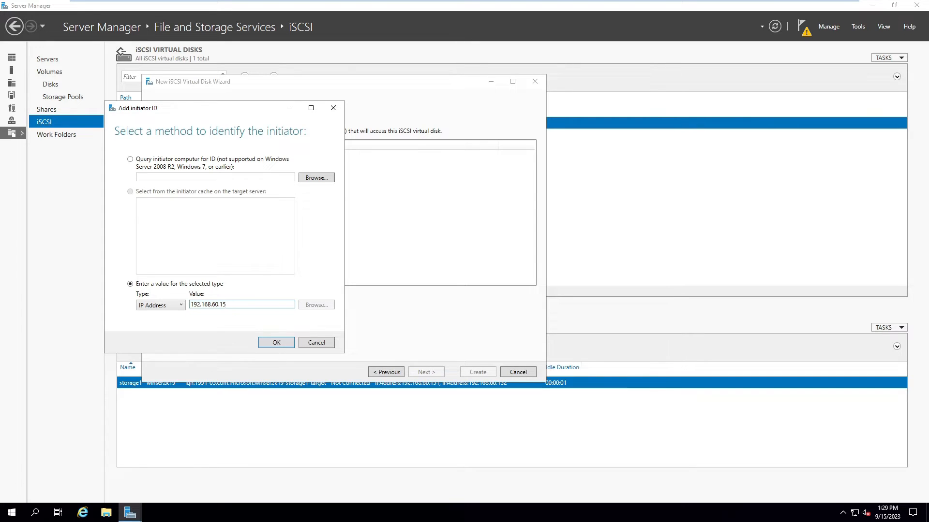
click(266, 344)
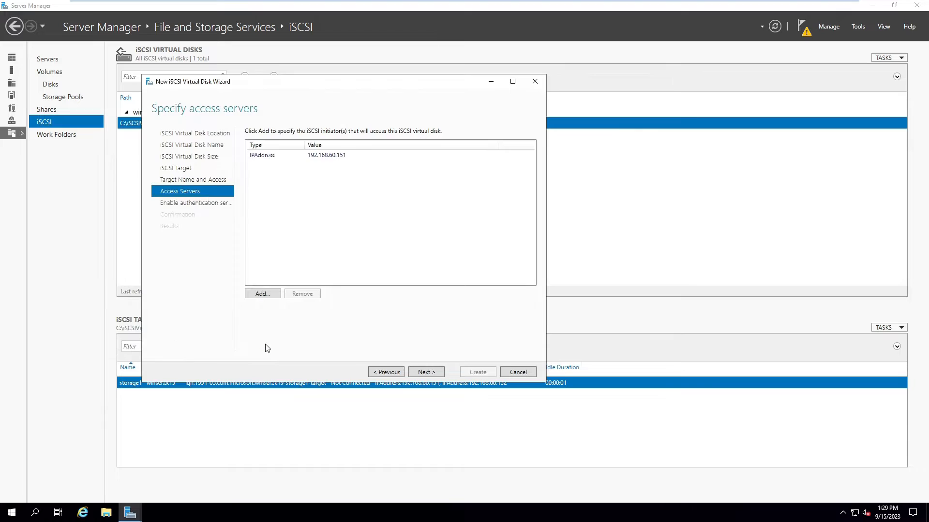
Step: Add 192.168.60.152 as a second IP-address initiator and continue
click(261, 295)
click(67, 216)
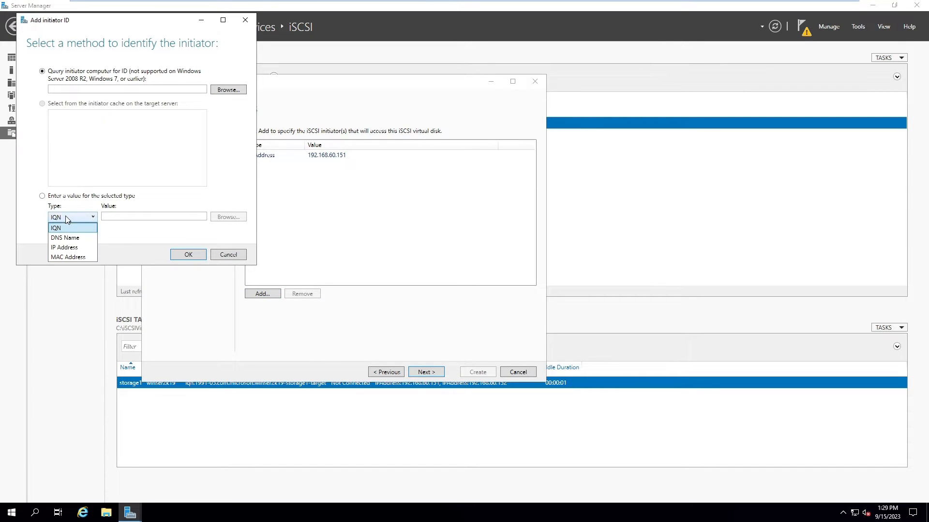
click(63, 247)
click(116, 217)
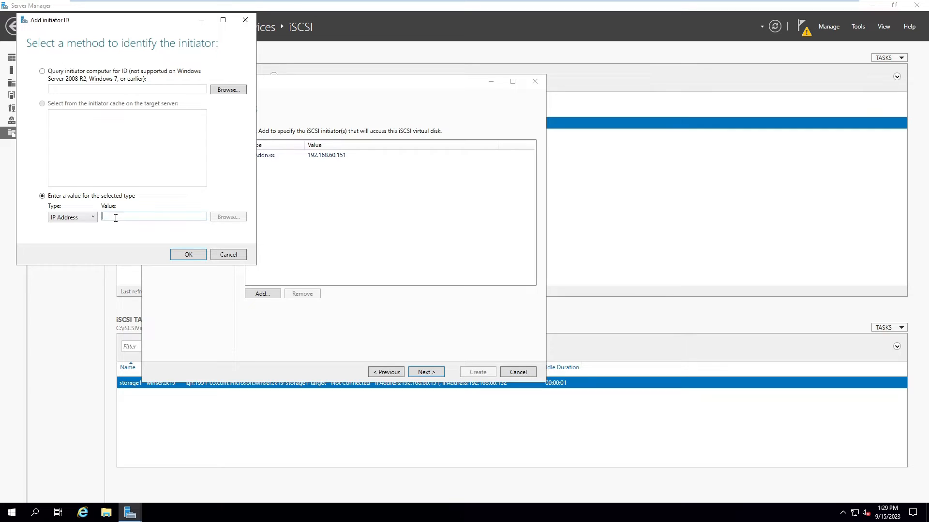
text(192.168.60.152)
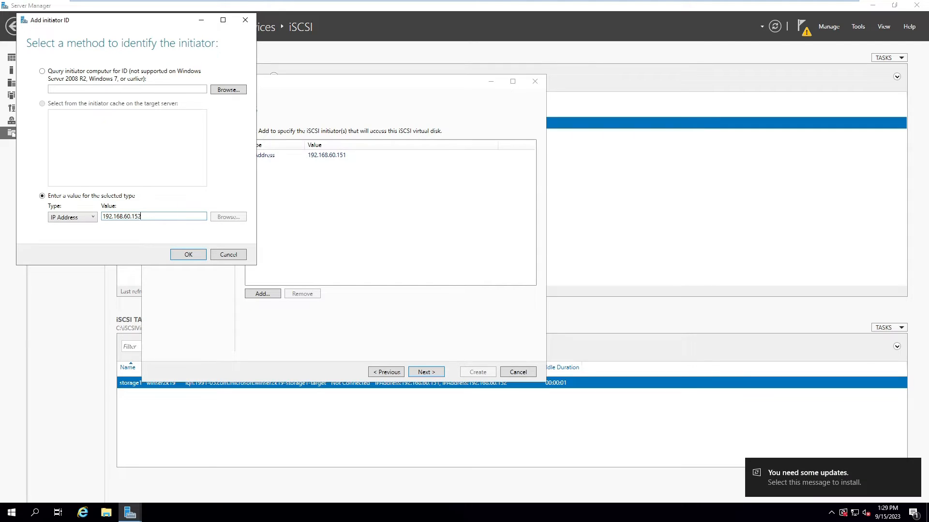
click(186, 255)
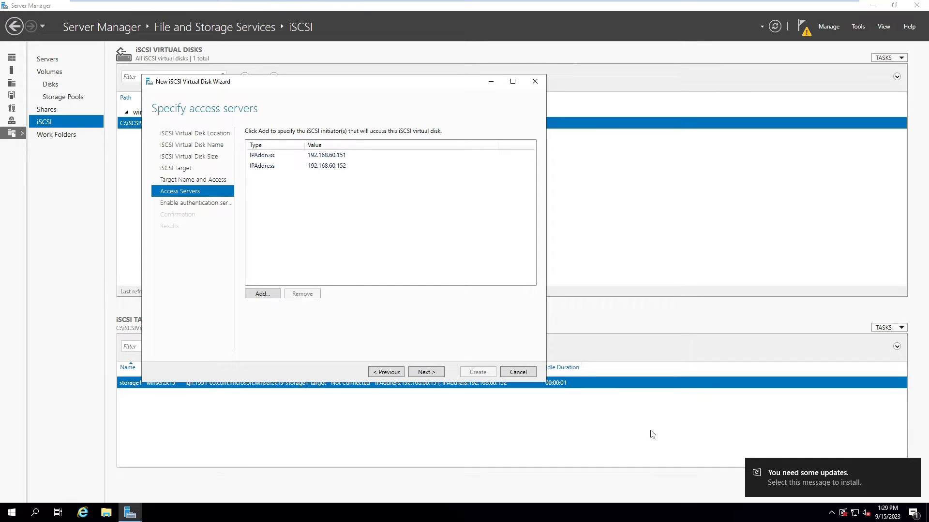
click(425, 377)
Step: Skip authentication, create VirtualD2 on target storage2, and close the wizard
click(423, 373)
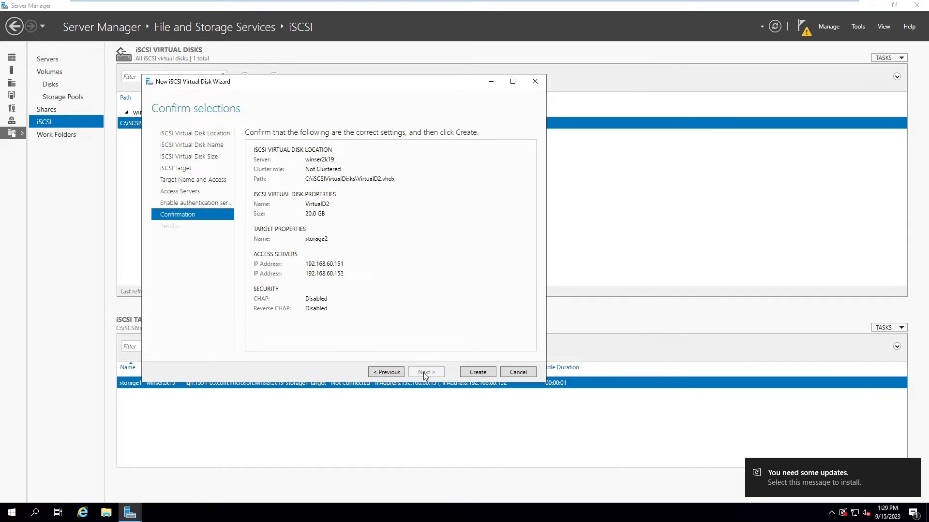
click(467, 372)
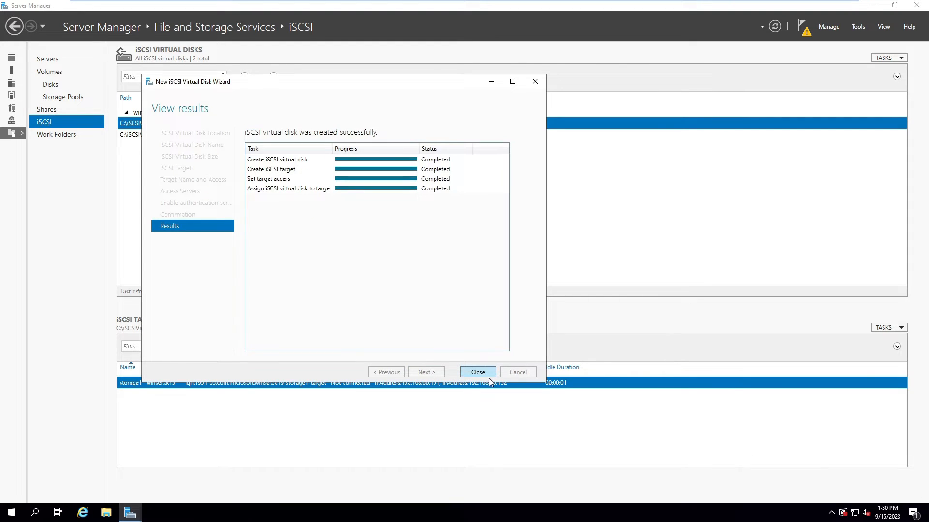
click(476, 373)
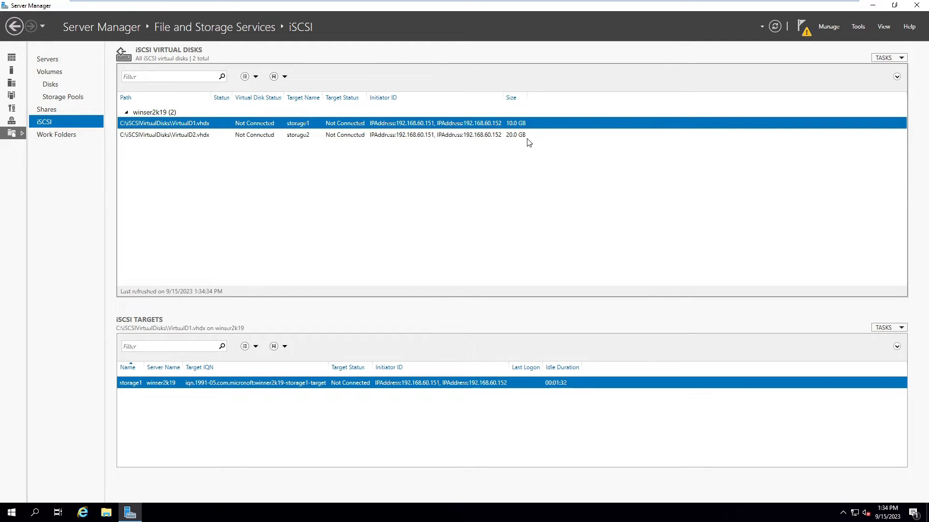
mouse_move(231, 5)
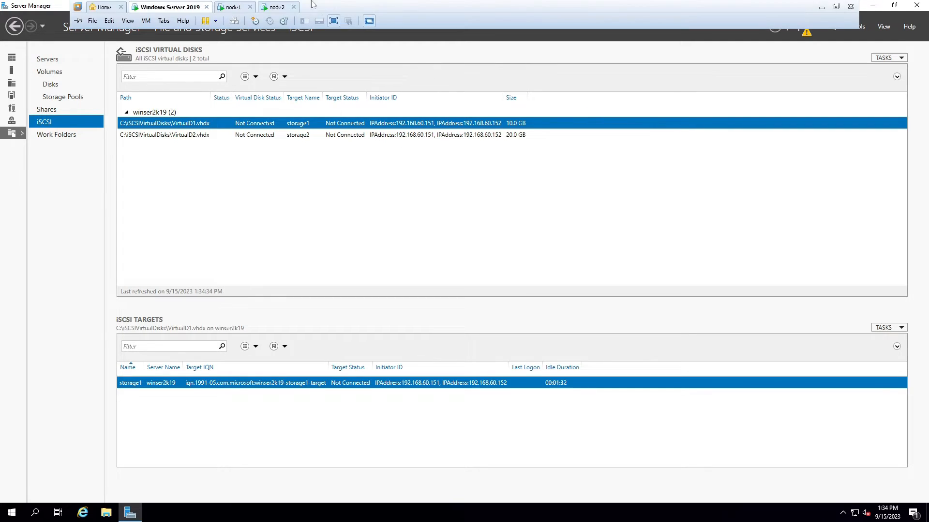
Step: Sign in to node1 with the administrator password, maximize Server Manager and show its Tools menu
click(232, 7)
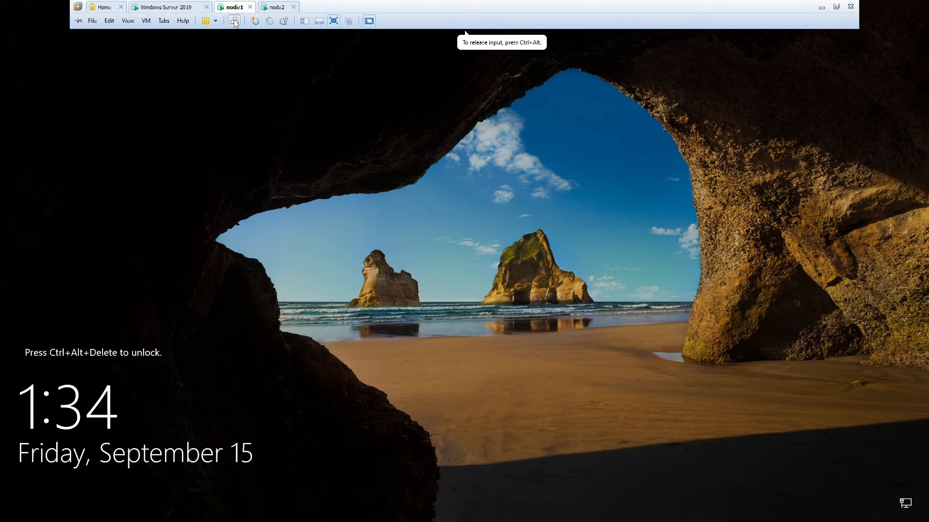
click(234, 22)
text(•••••••••••)
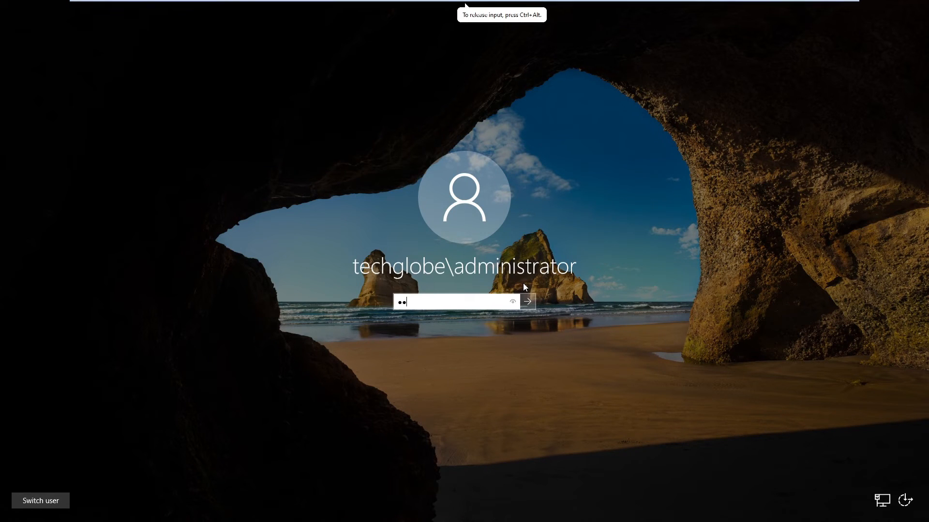
key(Return)
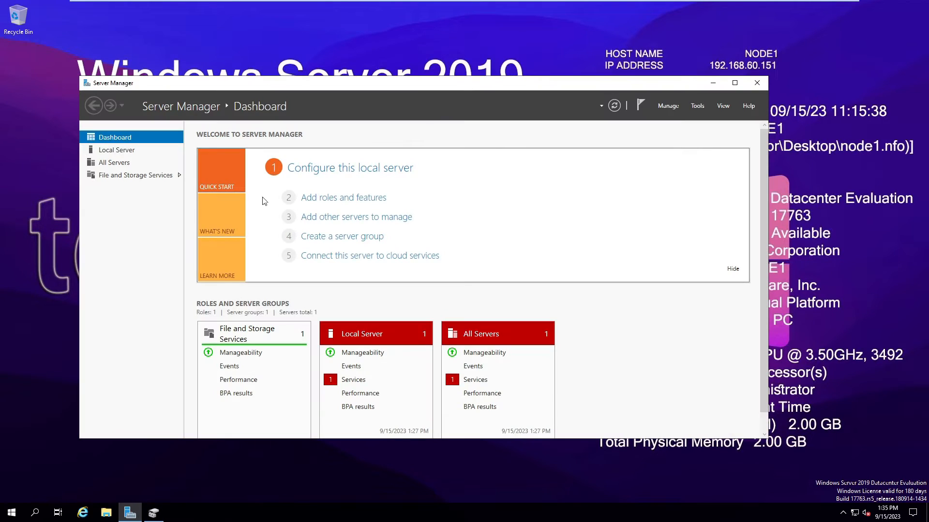
click(737, 81)
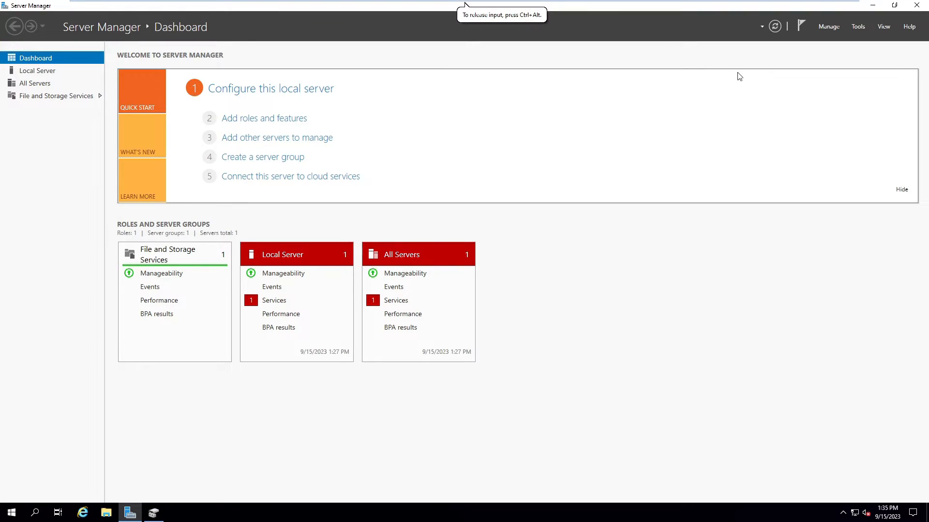
click(858, 27)
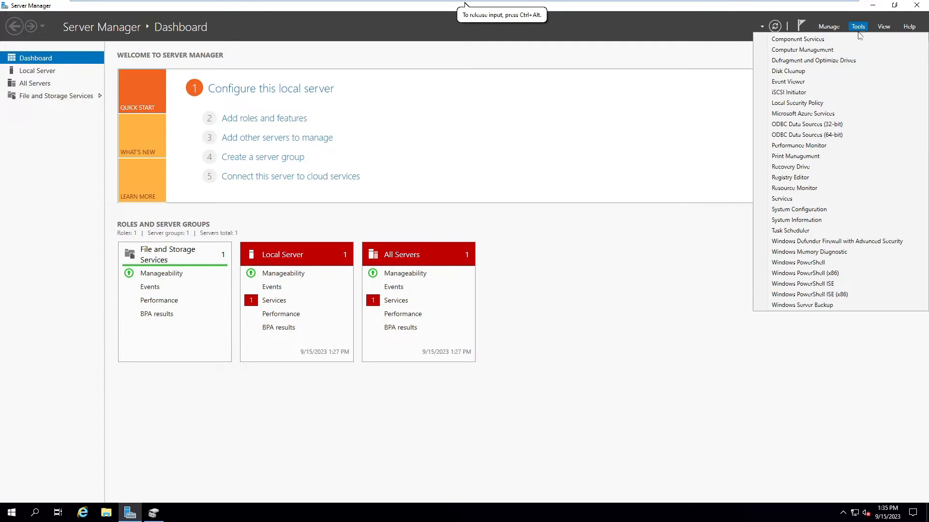
Step: Launch iSCSI Initiator, start its service, and quick-connect to 192.168.60.150
click(779, 97)
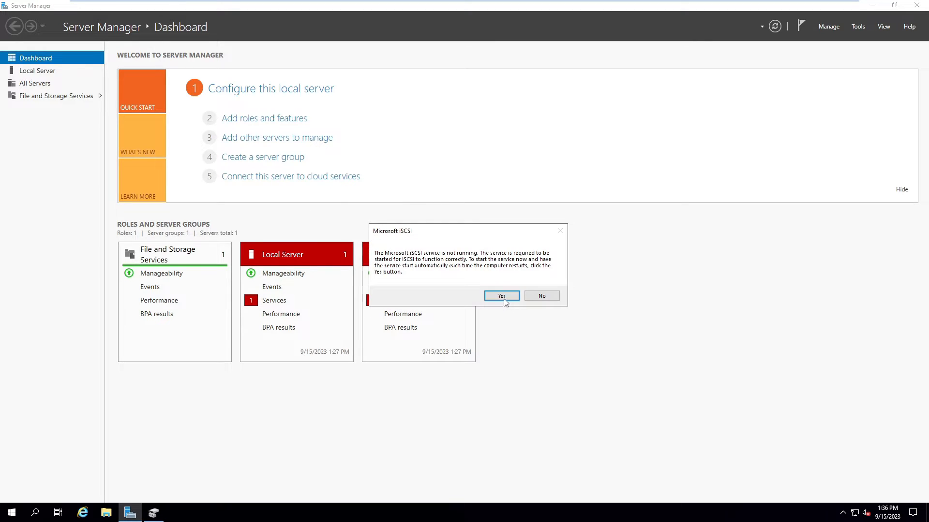
click(503, 300)
drag(160, 21, 486, 60)
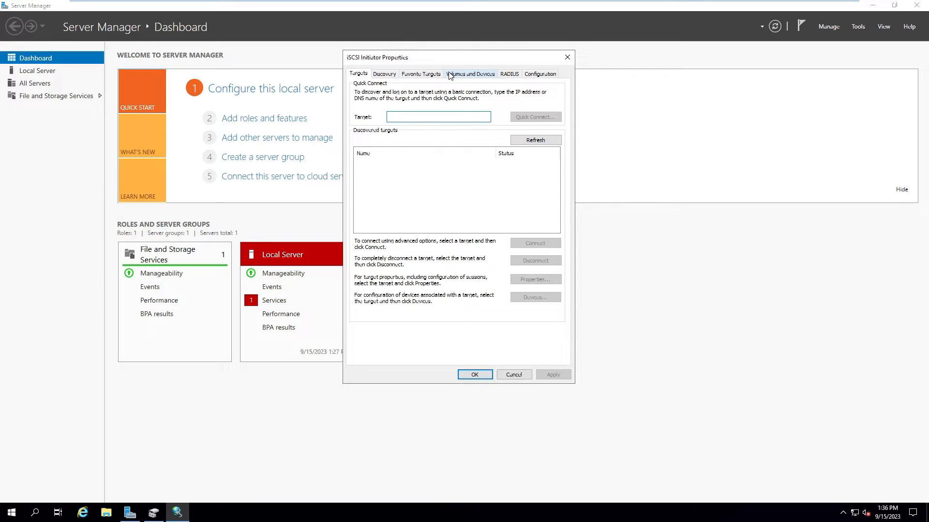
drag(453, 60, 462, 42)
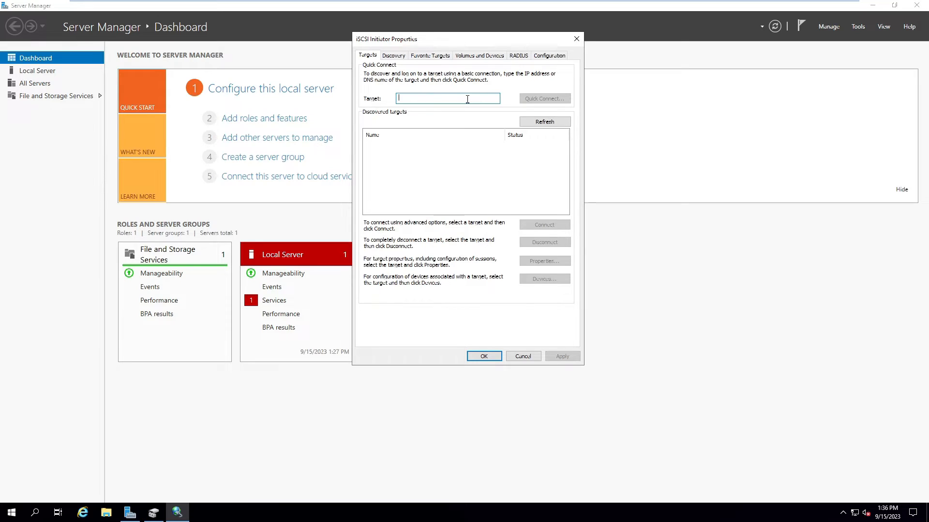
text(192.168.60.150)
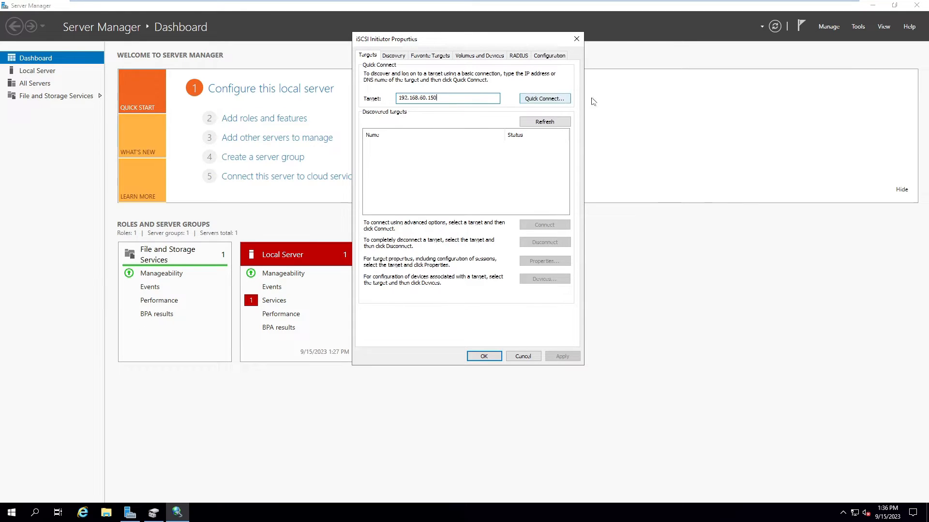
click(558, 100)
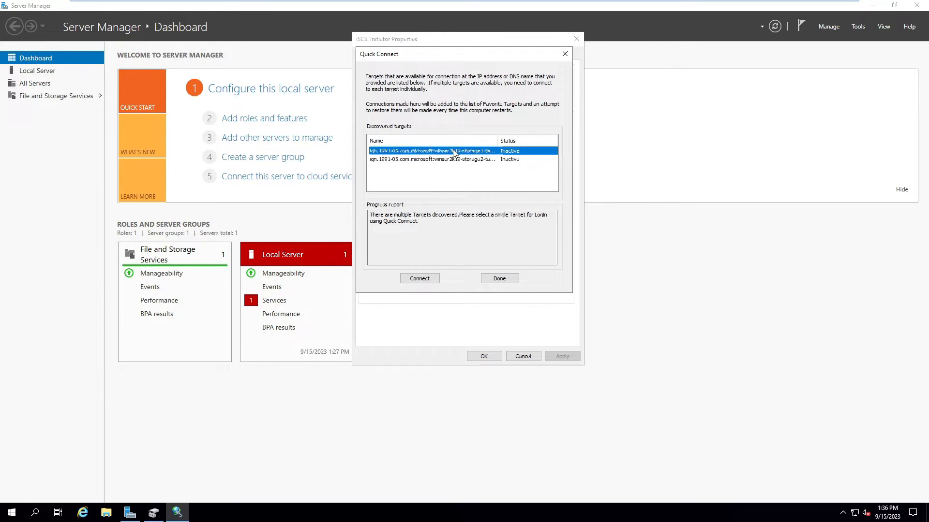
Step: Connect both storage targets and auto-configure their two disks as bound devices
click(419, 279)
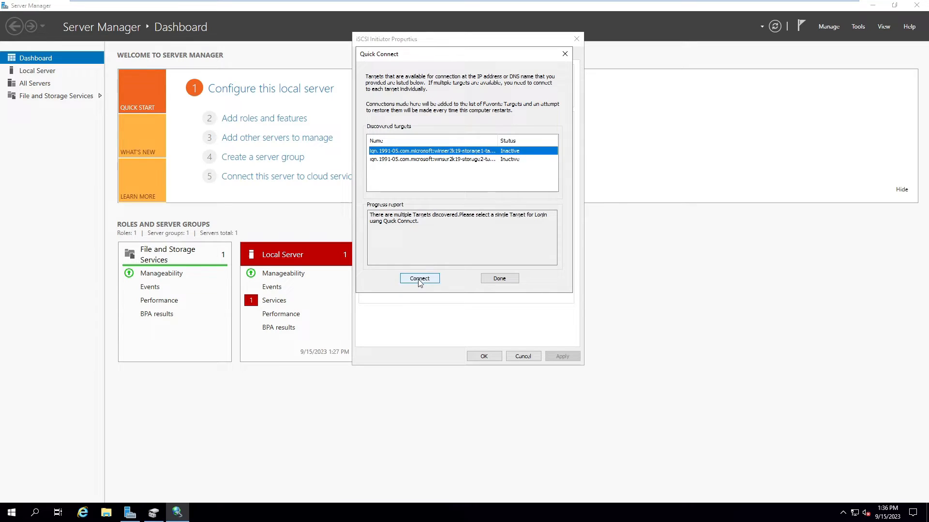
click(440, 160)
click(417, 278)
click(500, 279)
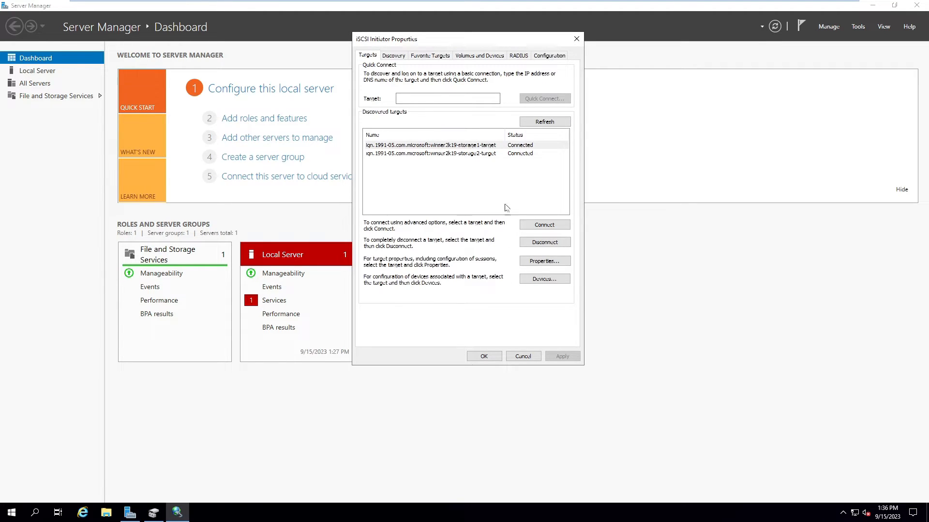
click(477, 56)
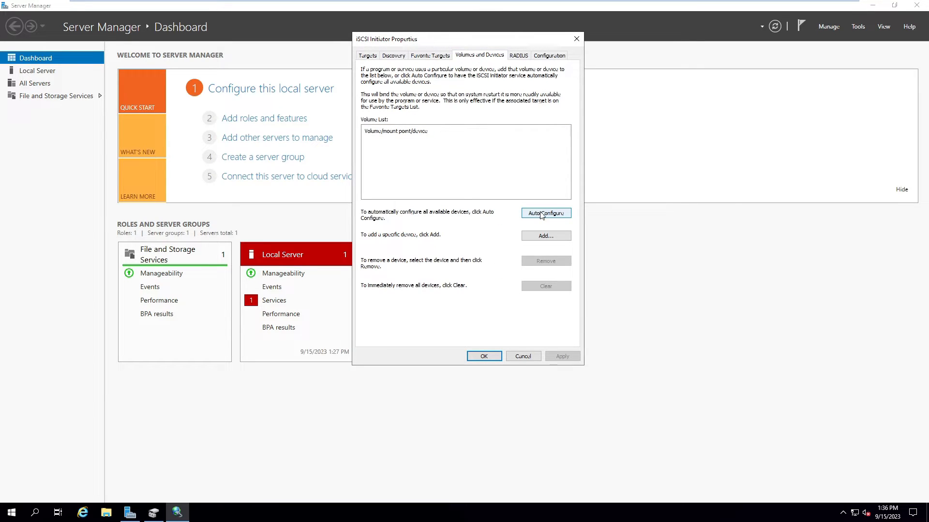
click(545, 216)
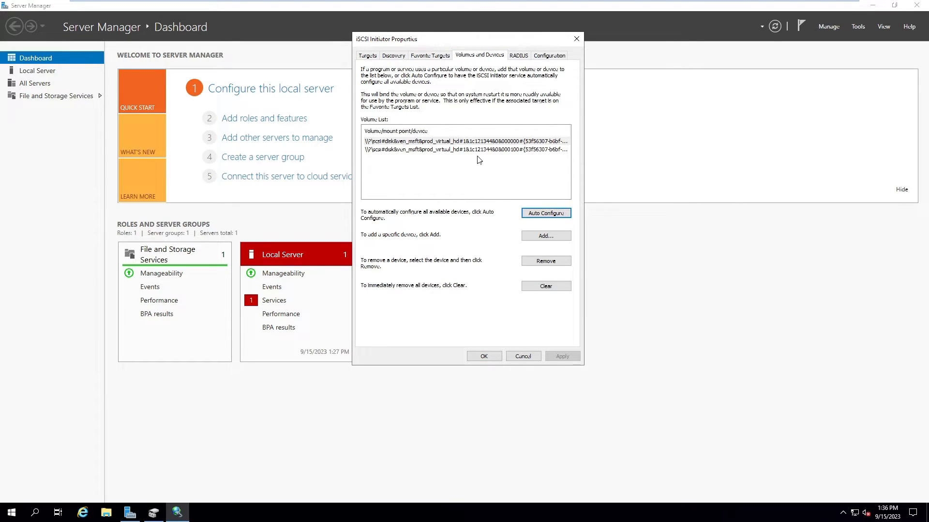
click(483, 356)
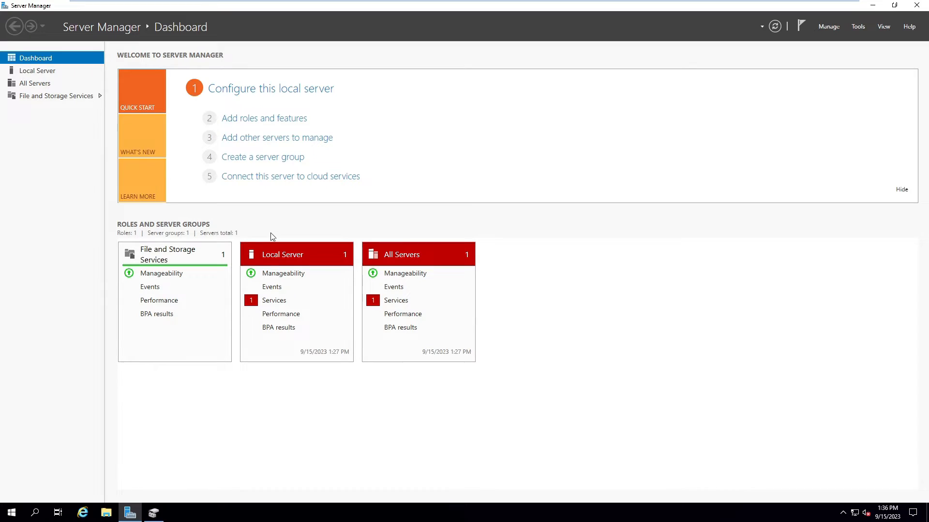
Step: Launch Disk Management via diskmgmt.msc and maximize its window
key(super+r)
text(diskmgmt.msc)
key(Return)
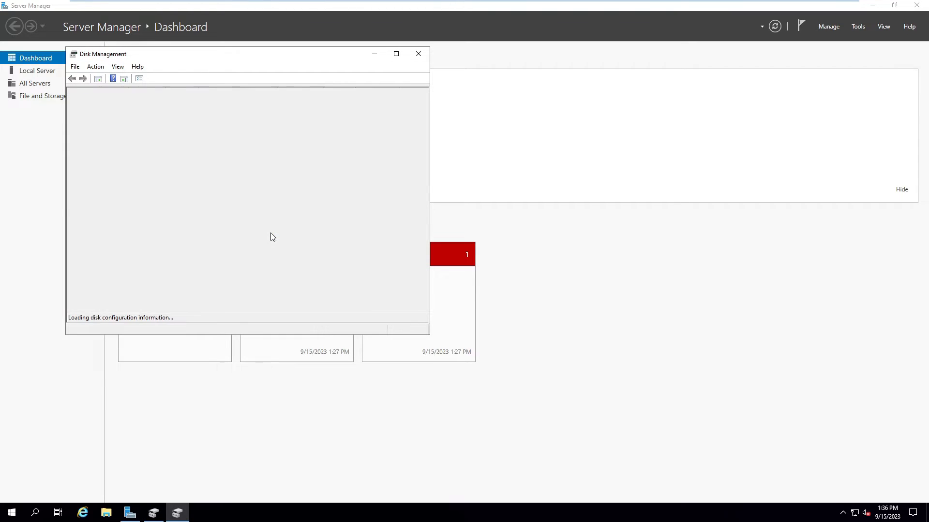
drag(225, 55, 438, 66)
drag(641, 346, 821, 458)
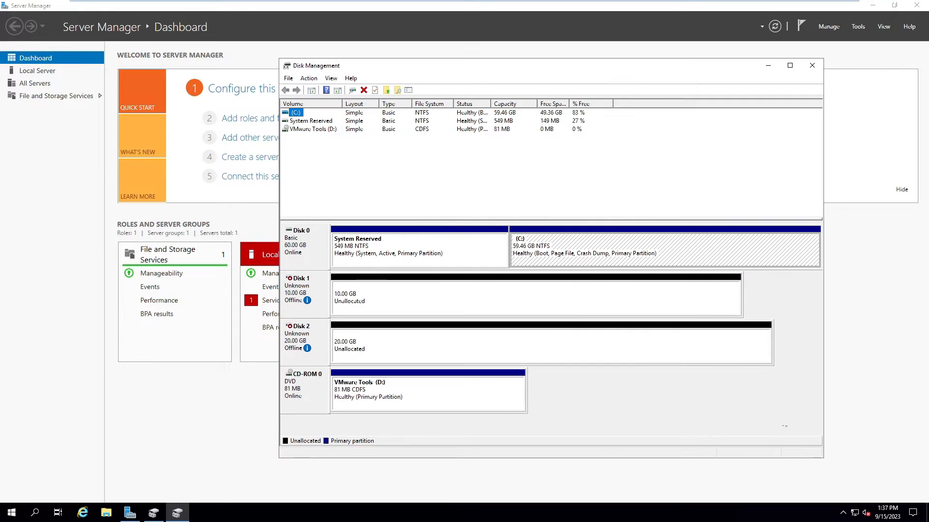
double_click(588, 71)
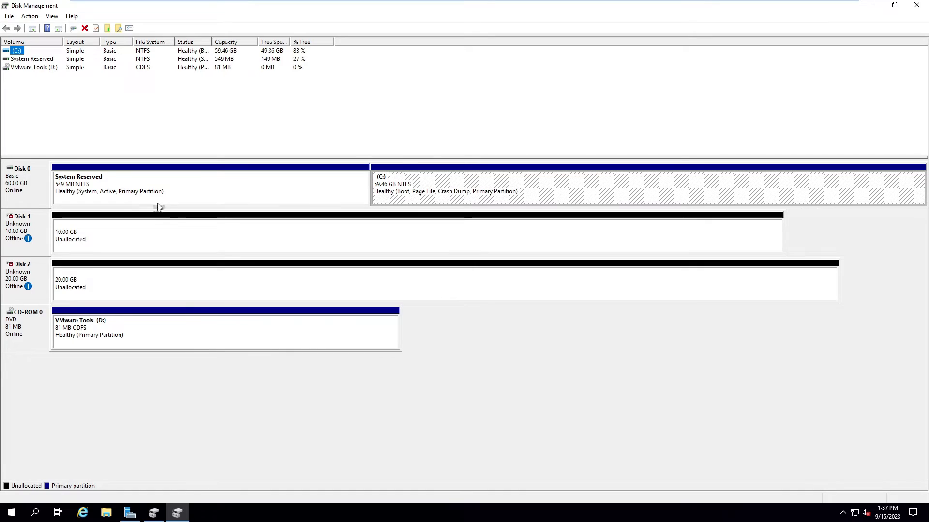
Step: Bring the offline Disk 1 and Disk 2 online
right_click(27, 228)
click(47, 235)
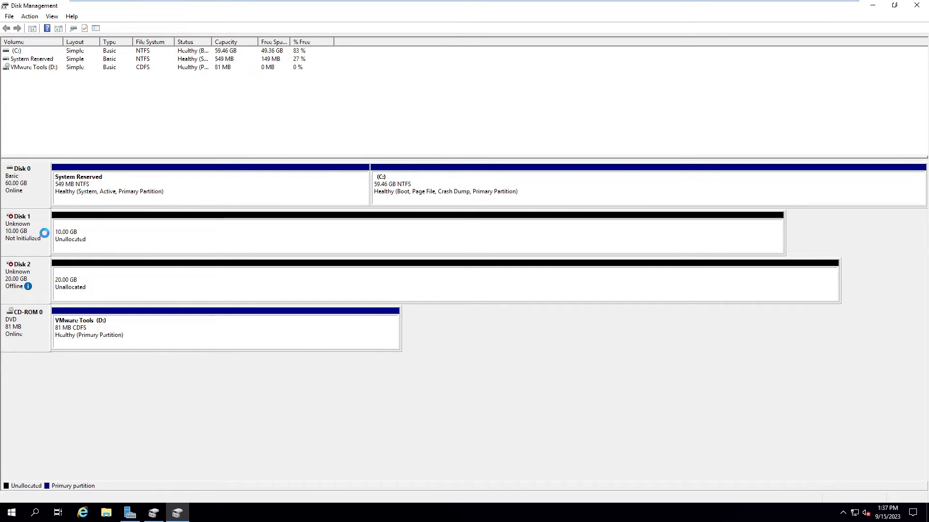
right_click(33, 269)
click(69, 280)
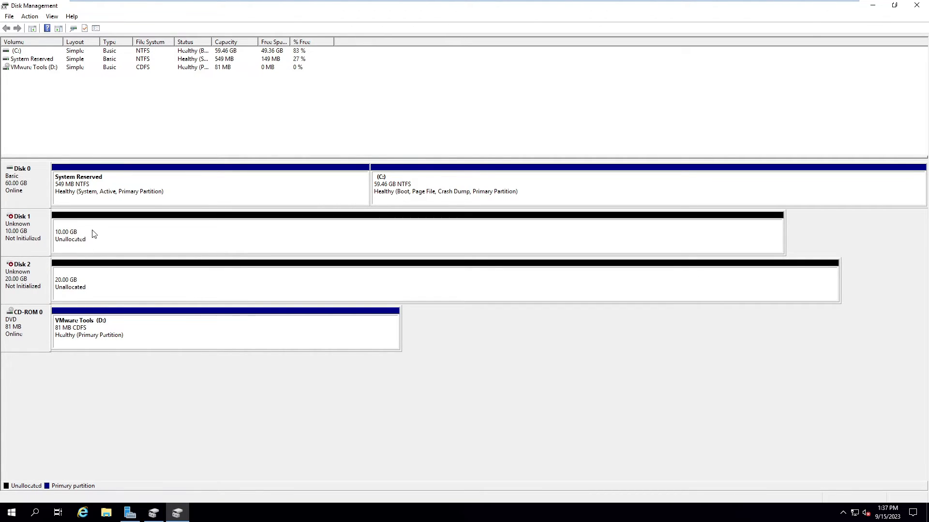
Step: Initialize Disk 1 and Disk 2 with the MBR partition style
right_click(34, 228)
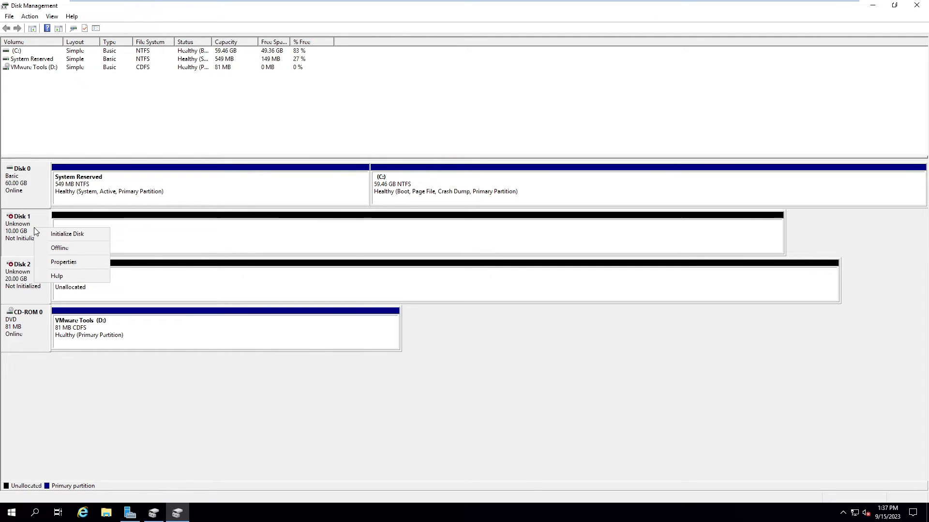
click(53, 234)
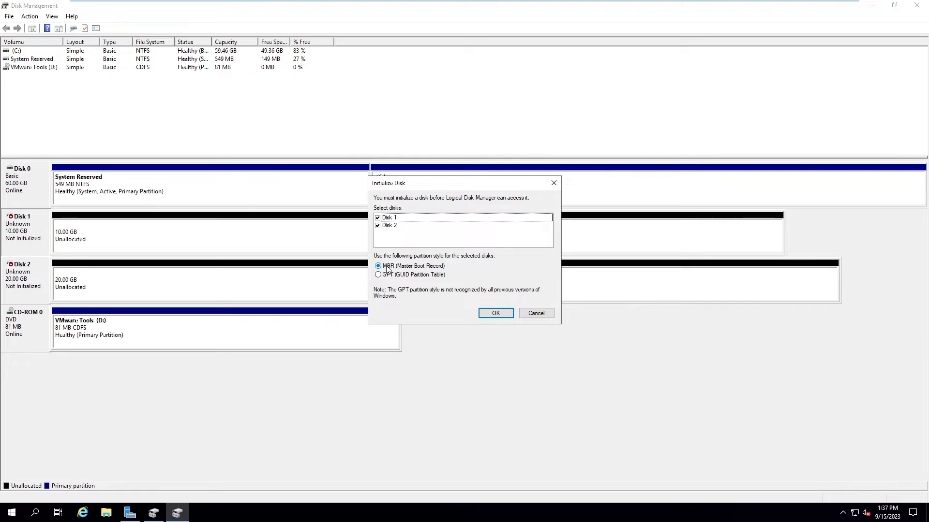
click(501, 309)
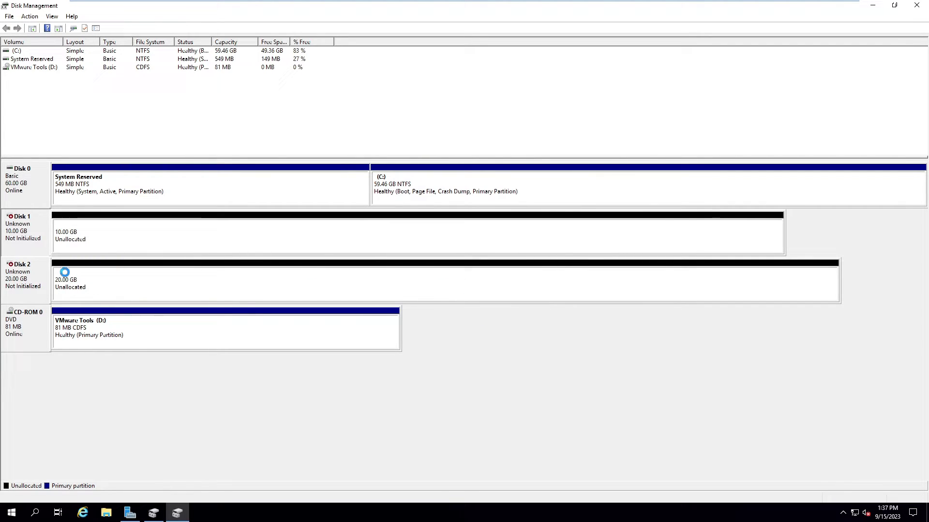
right_click(27, 277)
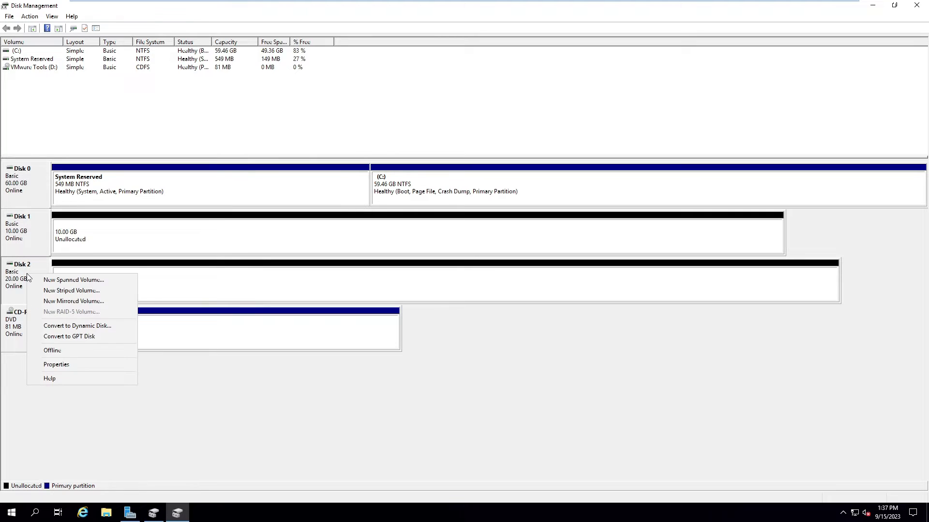
right_click(40, 241)
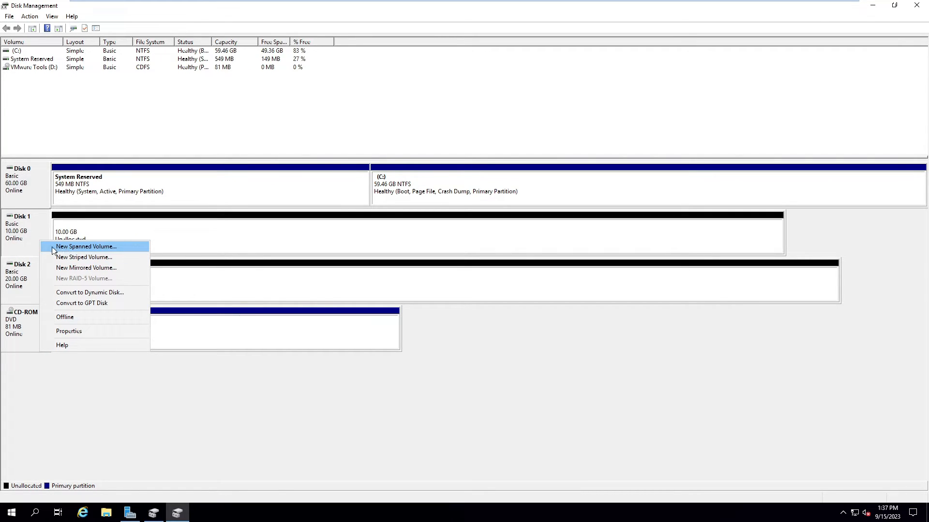
right_click(253, 231)
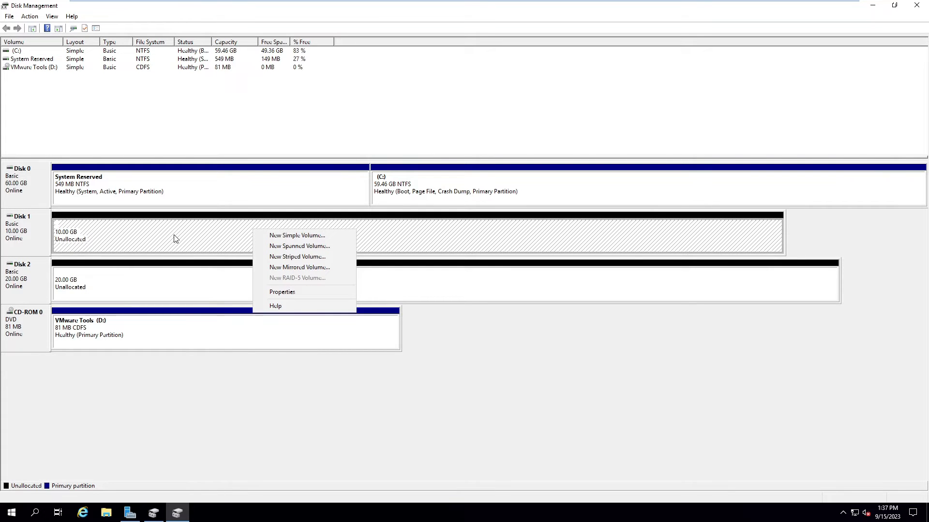
Step: Create a default NTFS simple volume E: on Disk 1
click(325, 237)
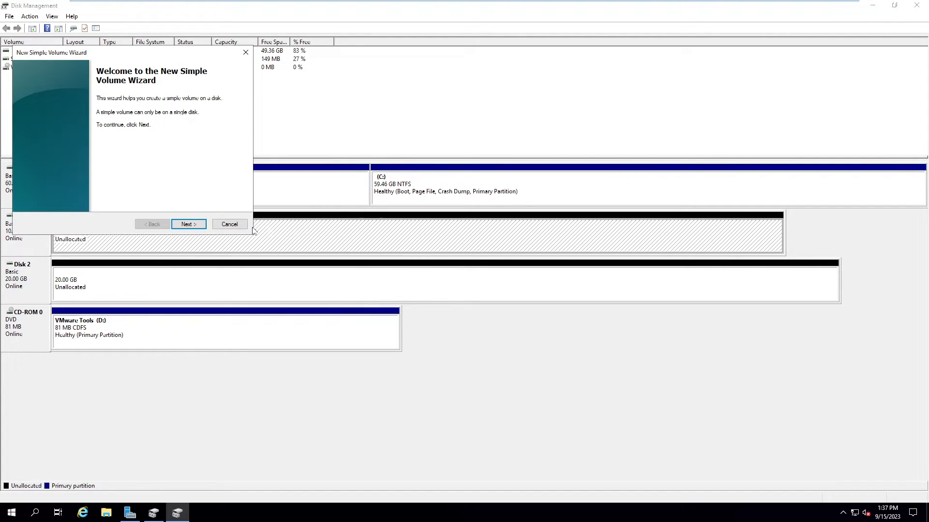
click(185, 225)
click(186, 226)
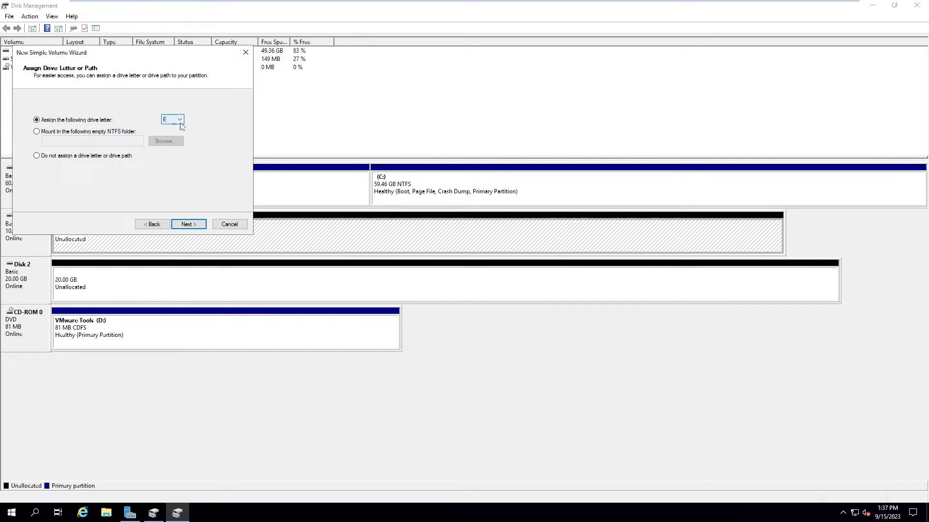
click(190, 226)
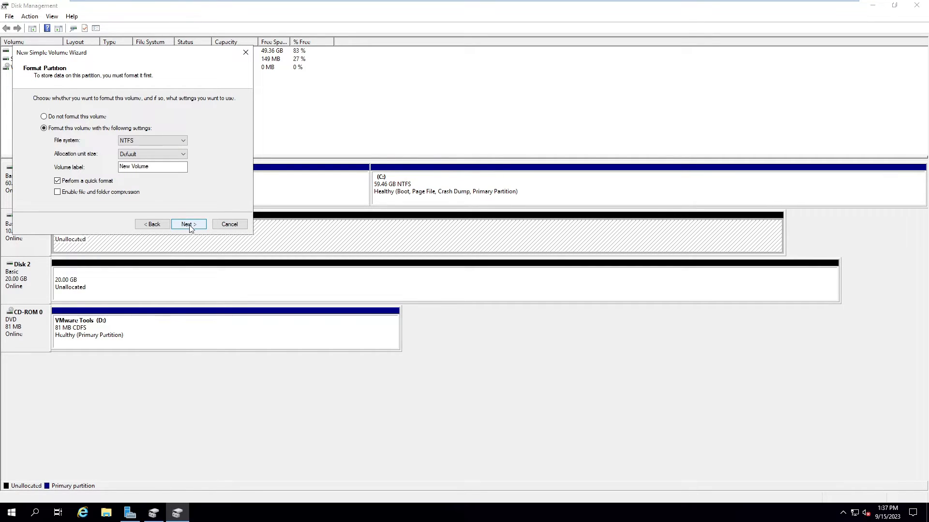
click(198, 224)
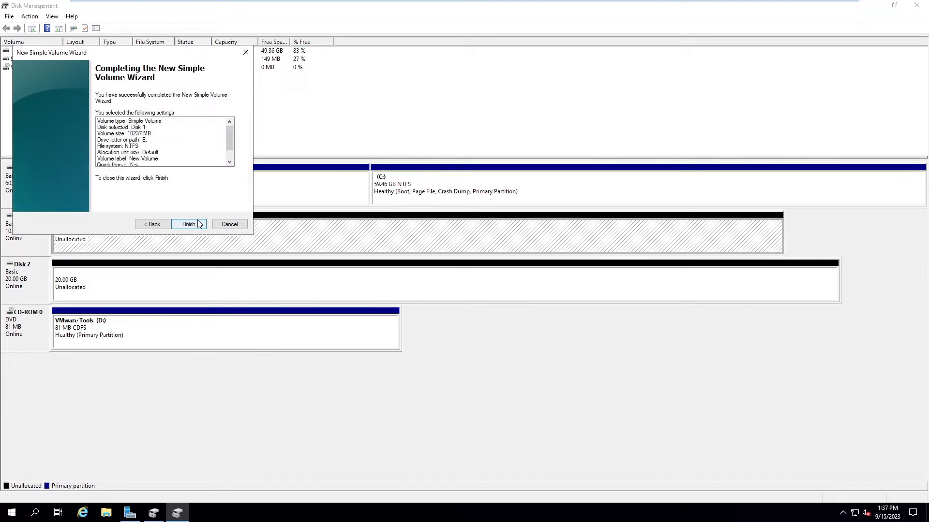
click(198, 224)
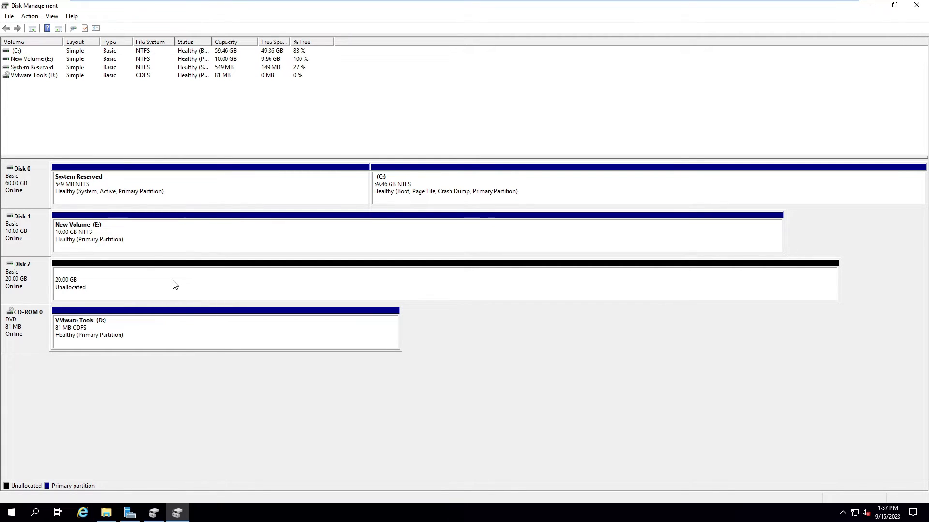
Step: Create a 20477 MB NTFS simple volume F: on Disk 2
right_click(186, 279)
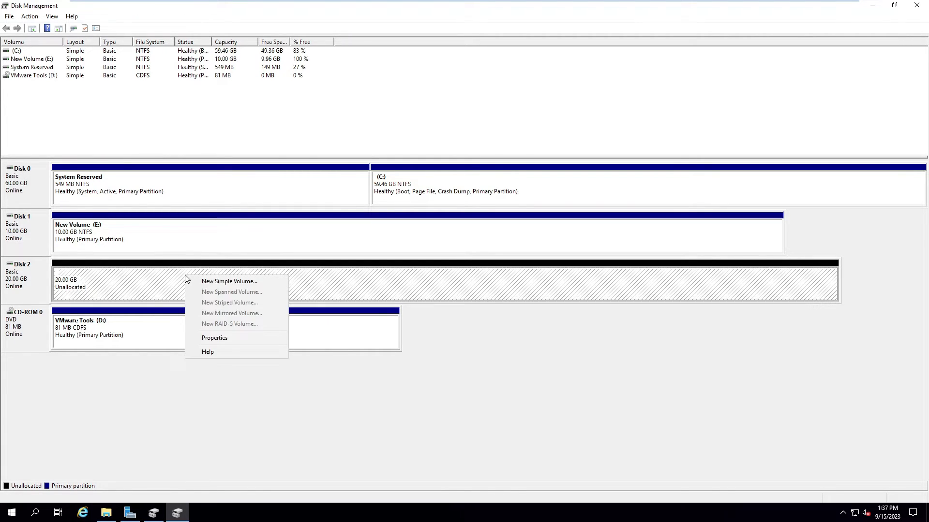
click(213, 281)
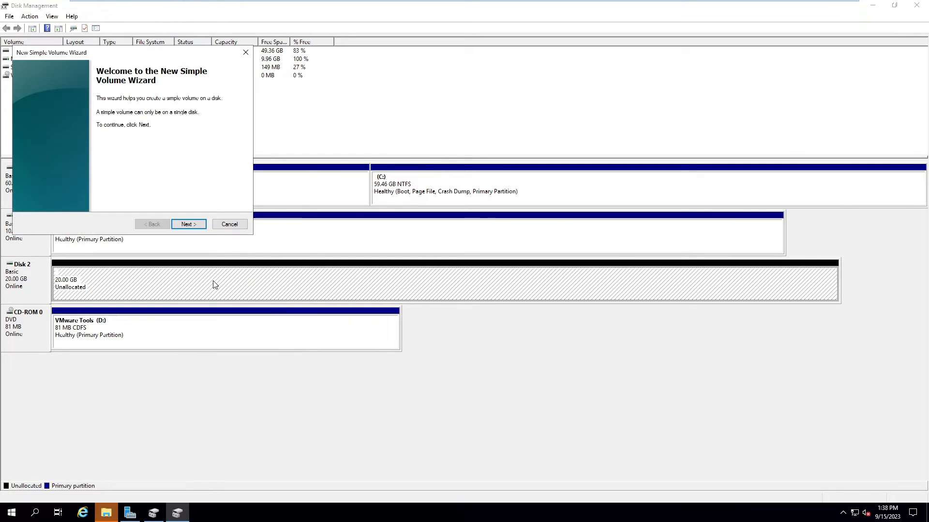
click(190, 226)
click(189, 225)
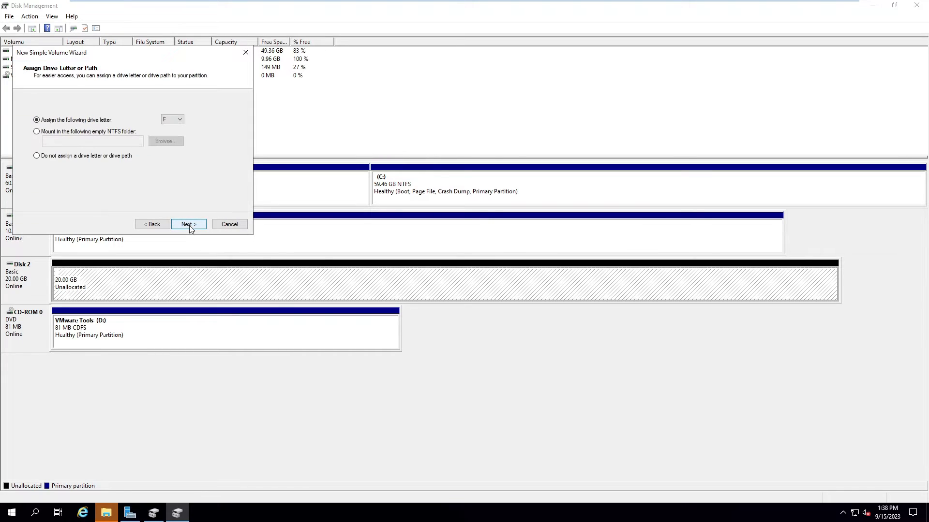
click(188, 224)
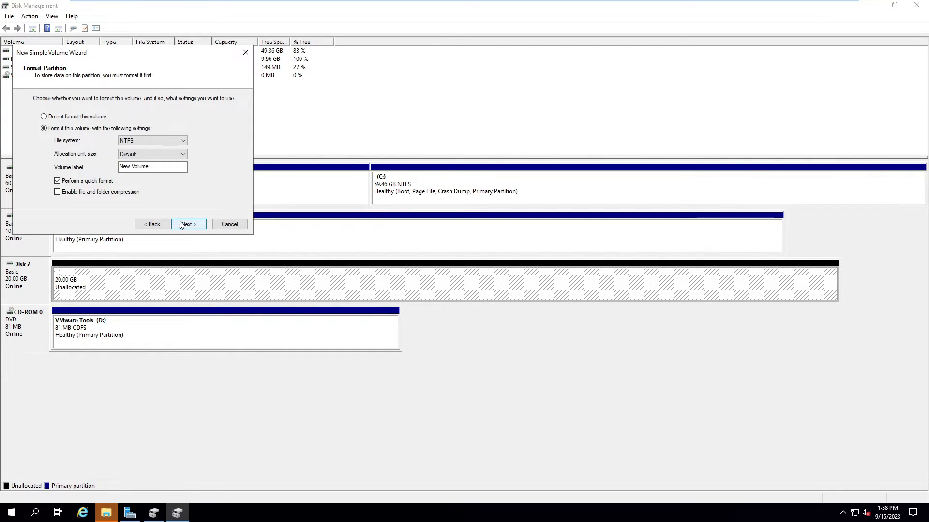
click(188, 224)
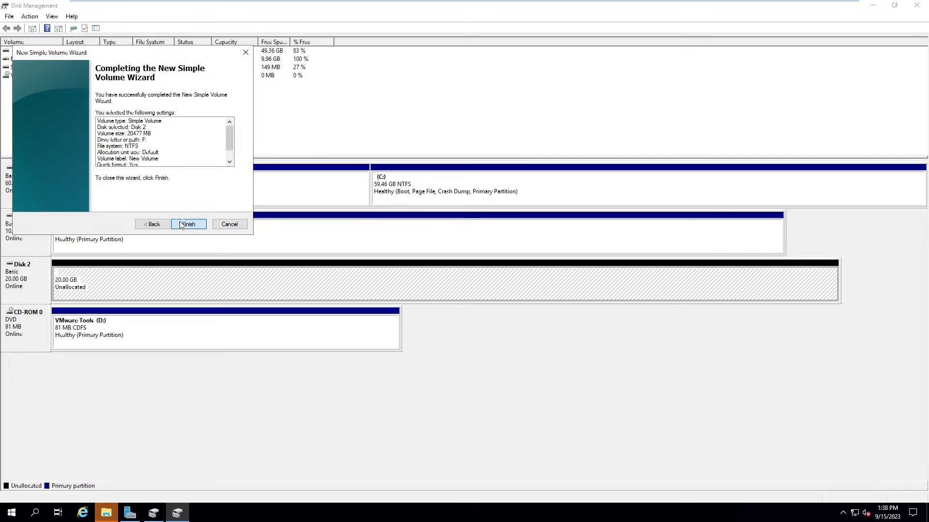
click(183, 225)
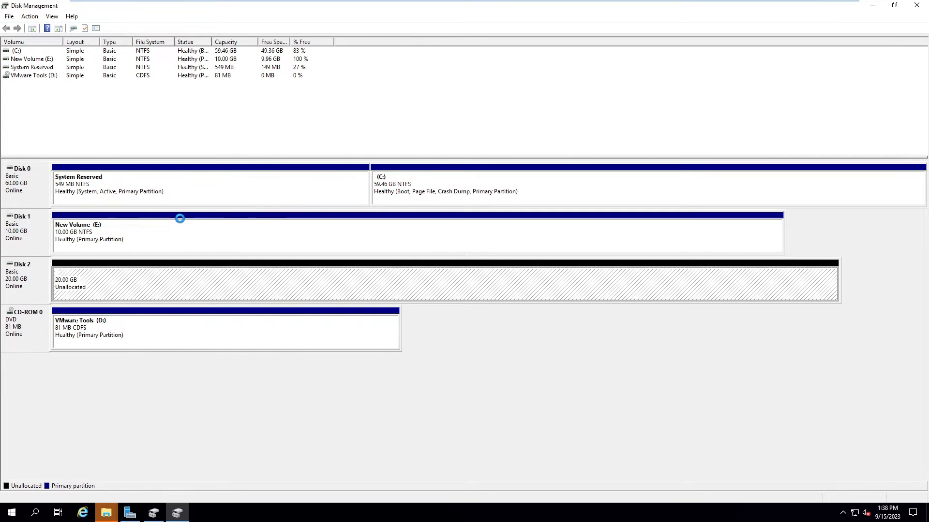
Step: Close Disk Management and check New Volume E: and F: under This PC in File Explorer
click(916, 5)
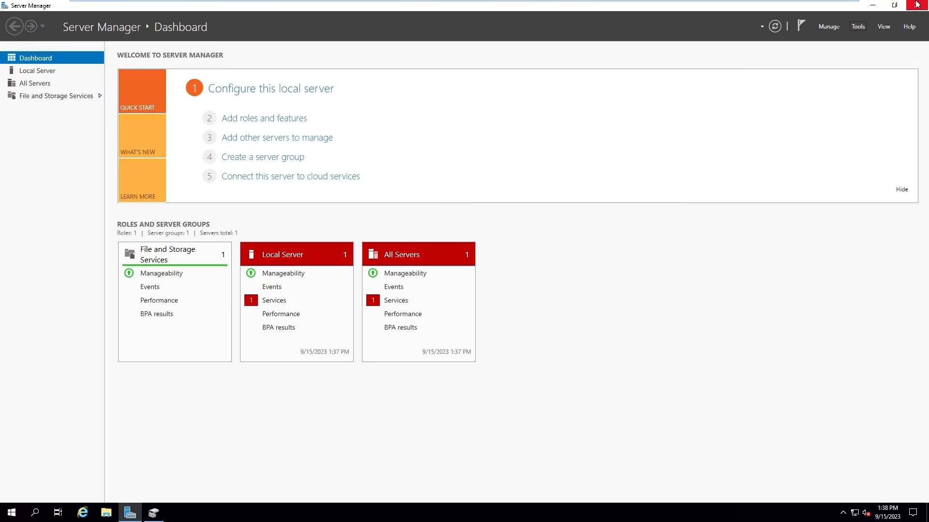
click(874, 5)
key(super+e)
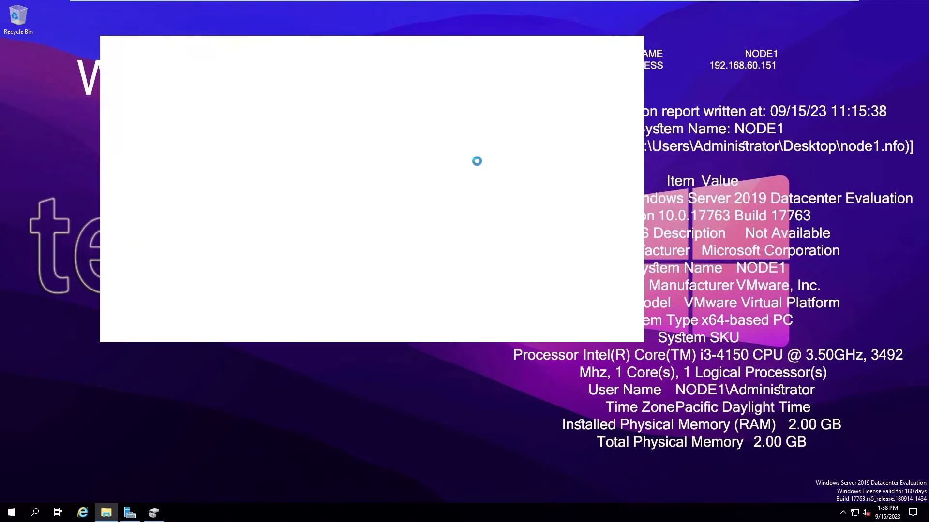
click(610, 44)
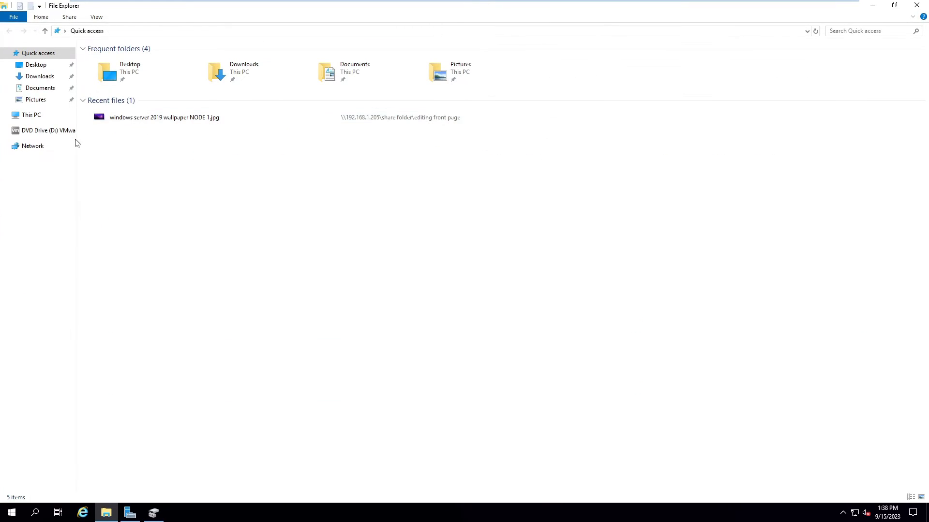
click(51, 117)
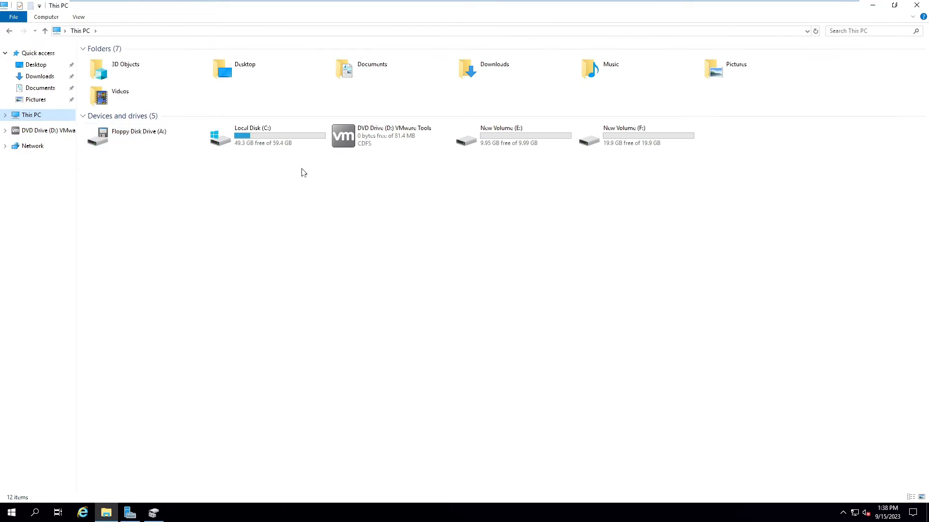
drag(506, 181, 799, 133)
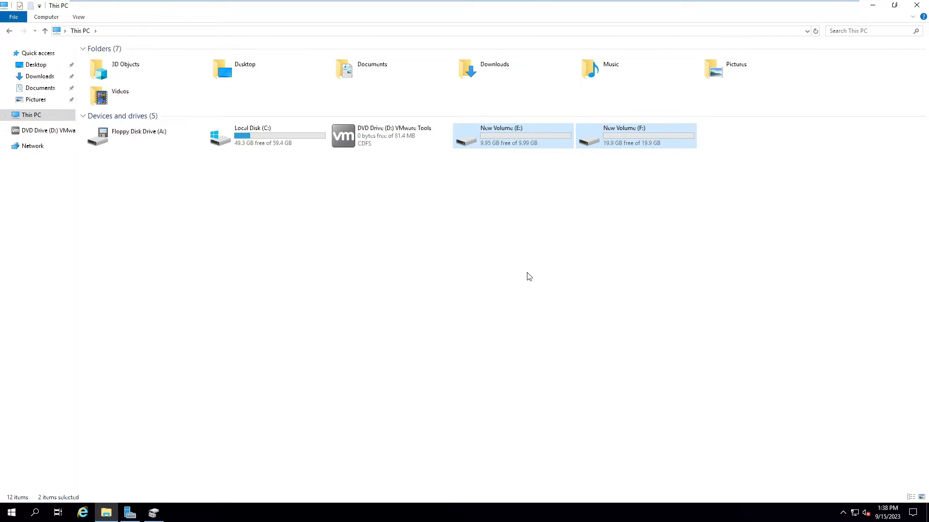
click(526, 274)
drag(811, 275, 498, 135)
click(565, 249)
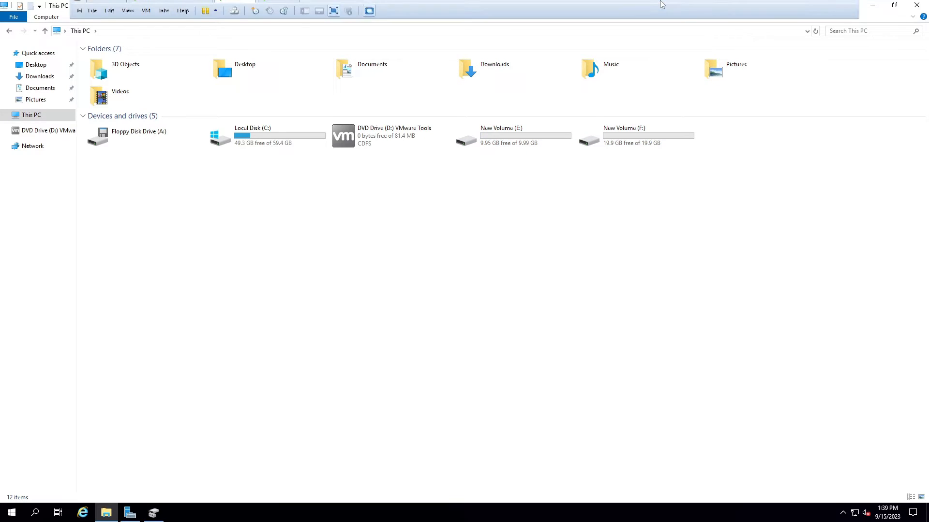
Step: Switch to node2, sign in with the administrator password, and restore Server Manager
click(275, 7)
click(275, 8)
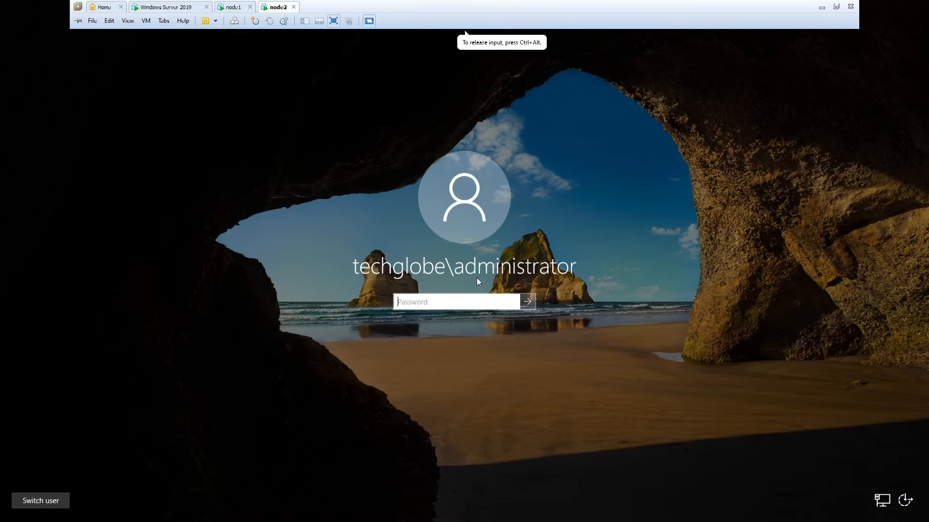
text(********)
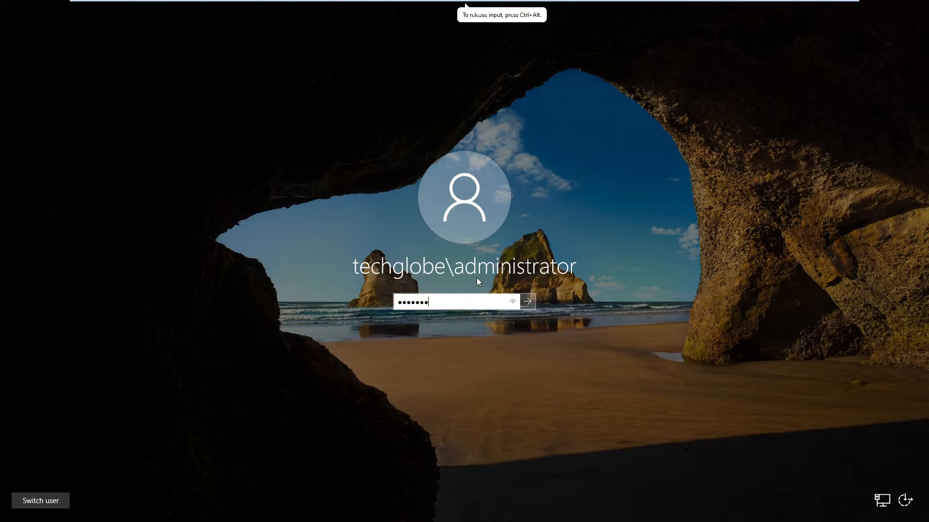
key(Return)
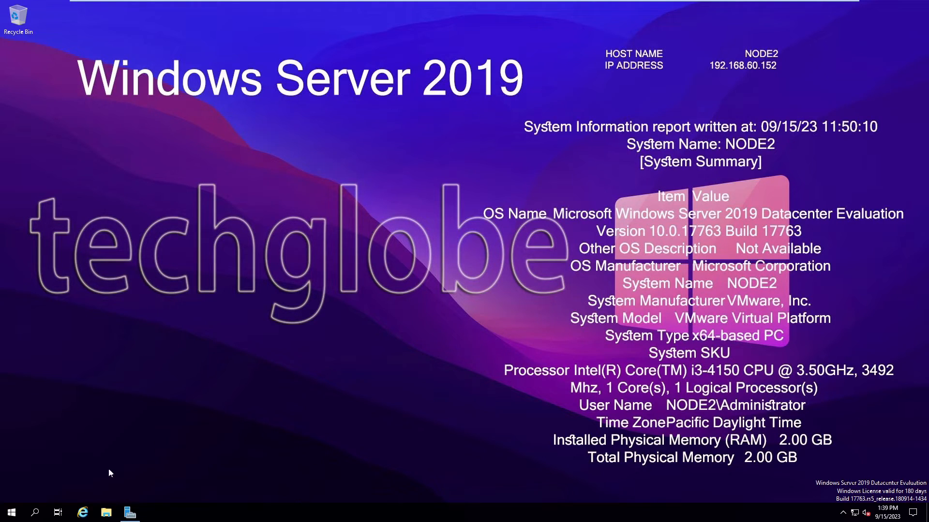
click(129, 513)
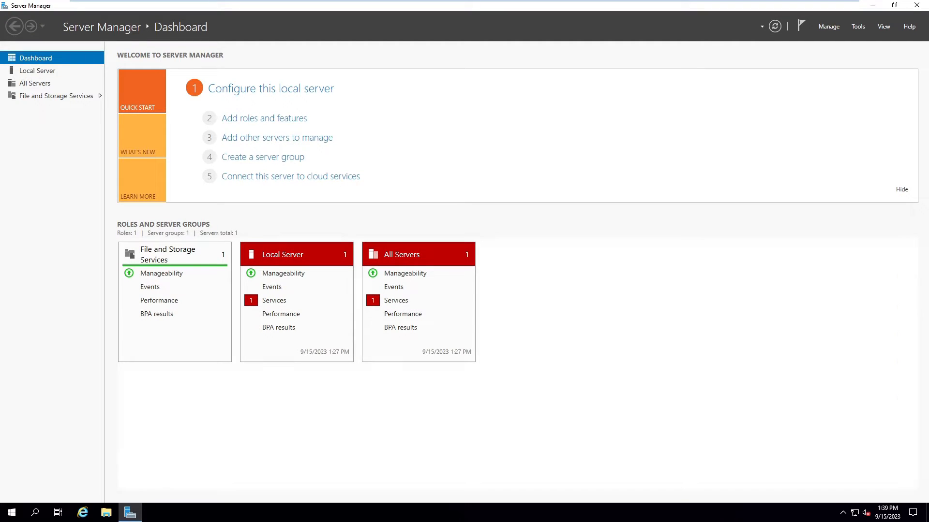
Step: Launch iSCSI Initiator from Tools, start its service, and quick-connect to 192.168.60.150
click(858, 27)
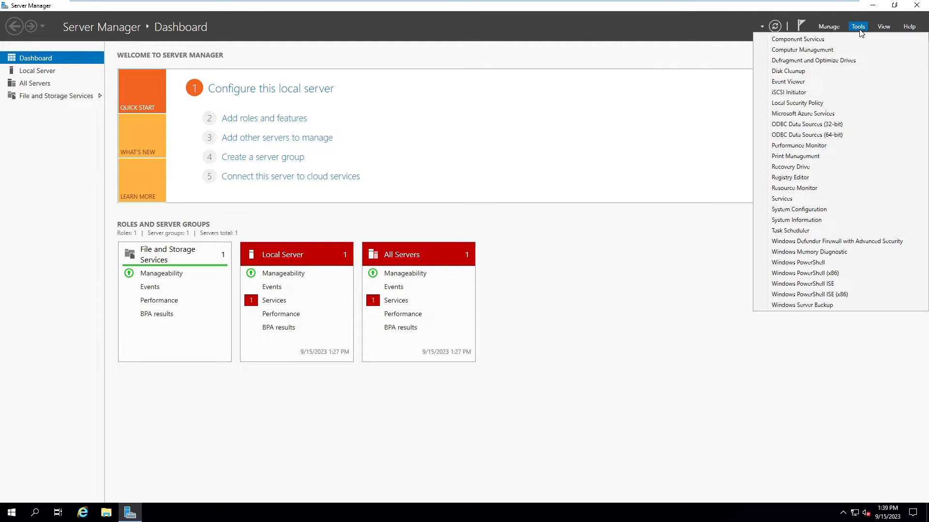
click(789, 94)
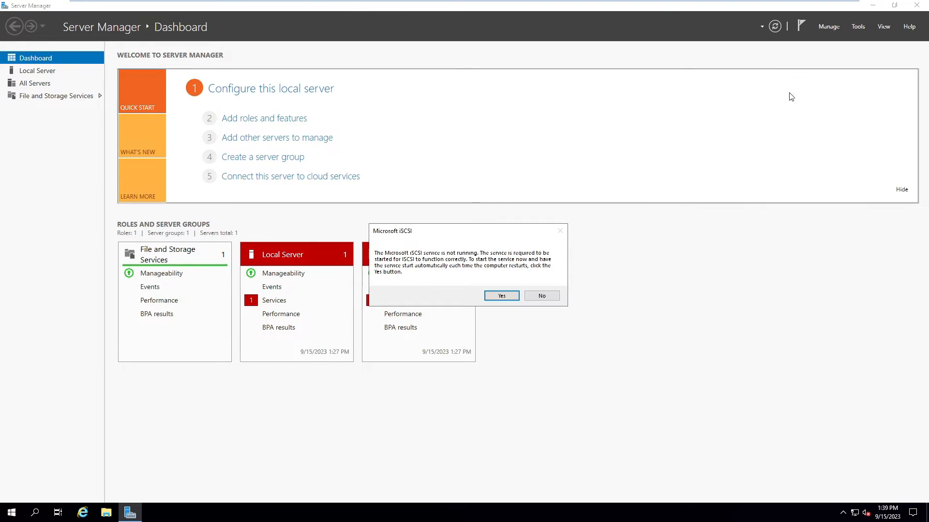
click(502, 296)
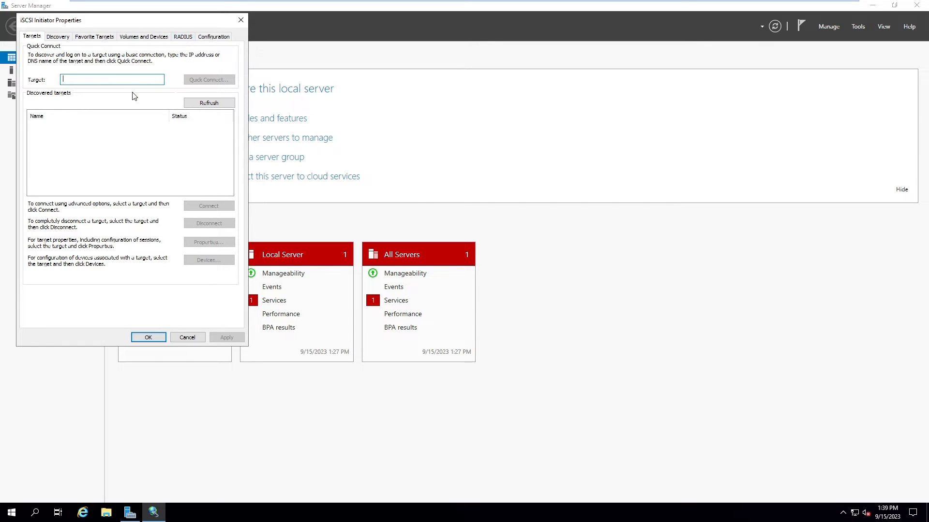
text(192.168.60.150)
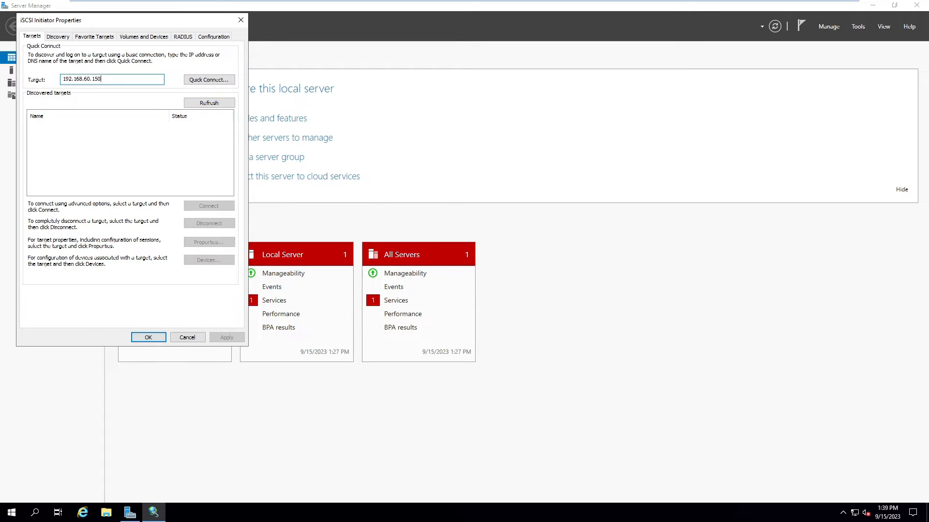
click(194, 80)
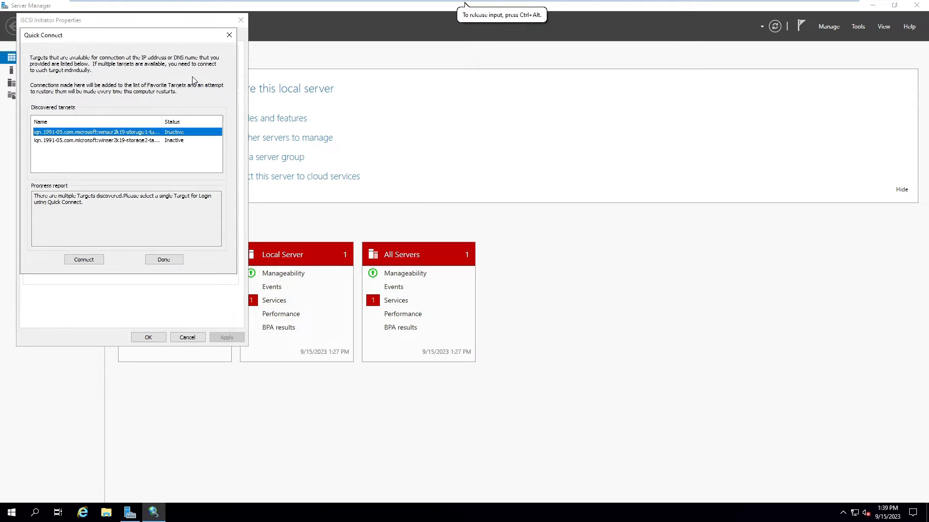
Step: Connect both storage targets and auto-configure their two disks as bound devices
click(97, 259)
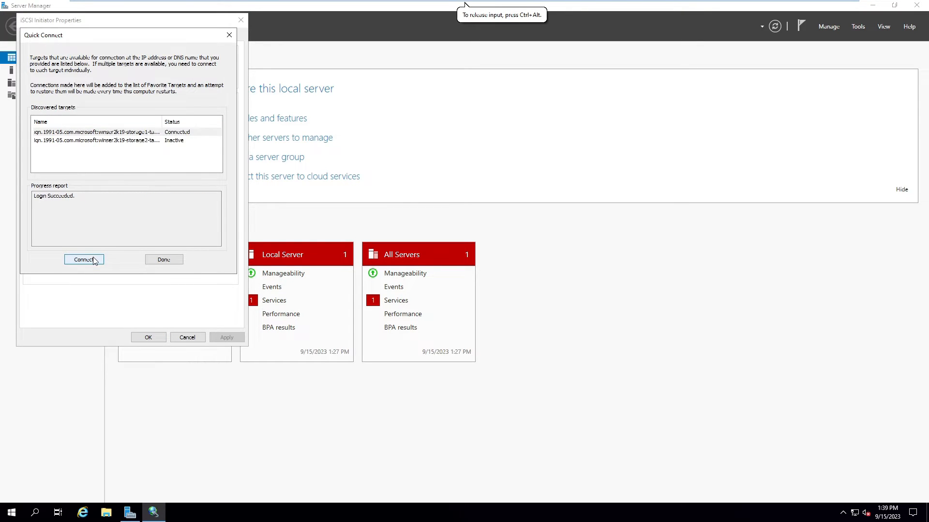
click(121, 141)
click(83, 260)
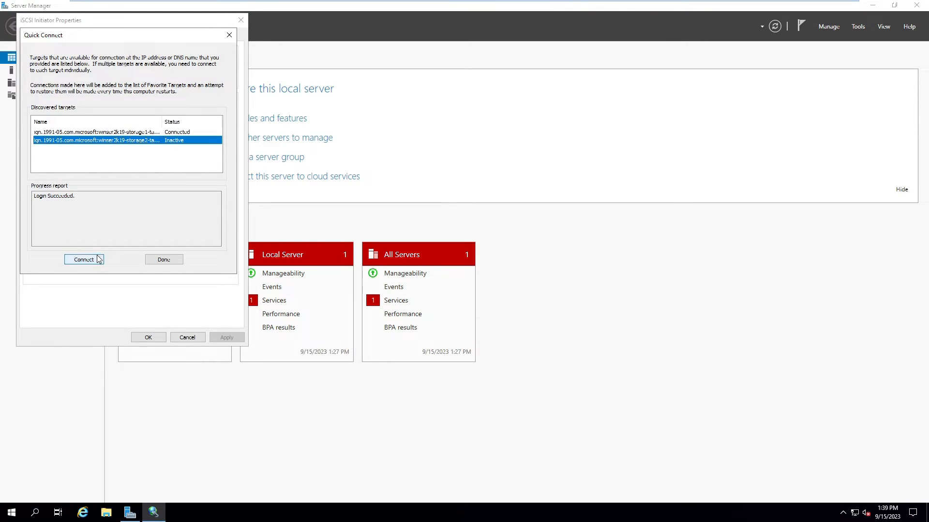
click(163, 259)
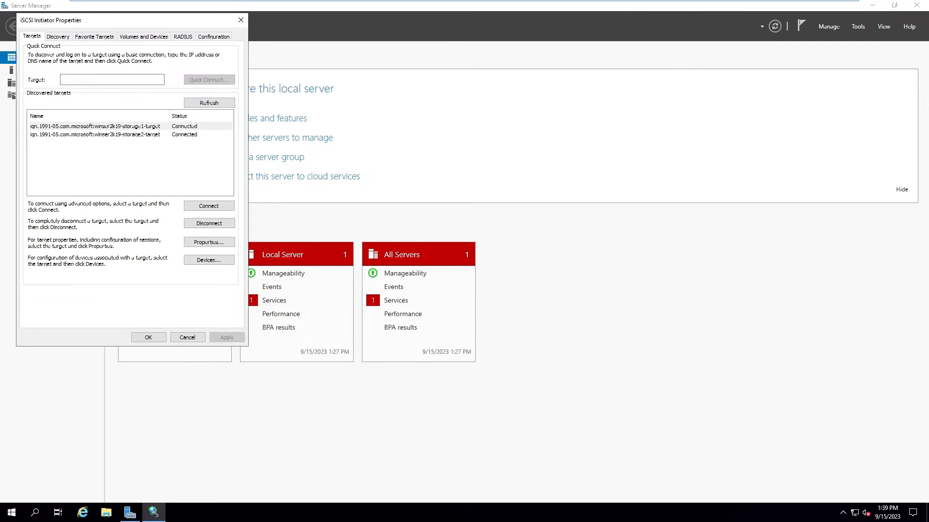
click(140, 38)
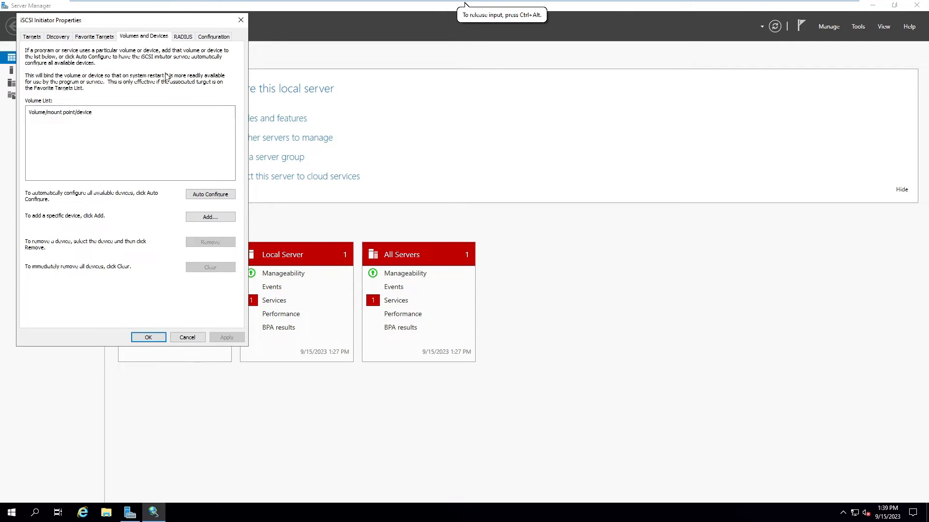
click(205, 194)
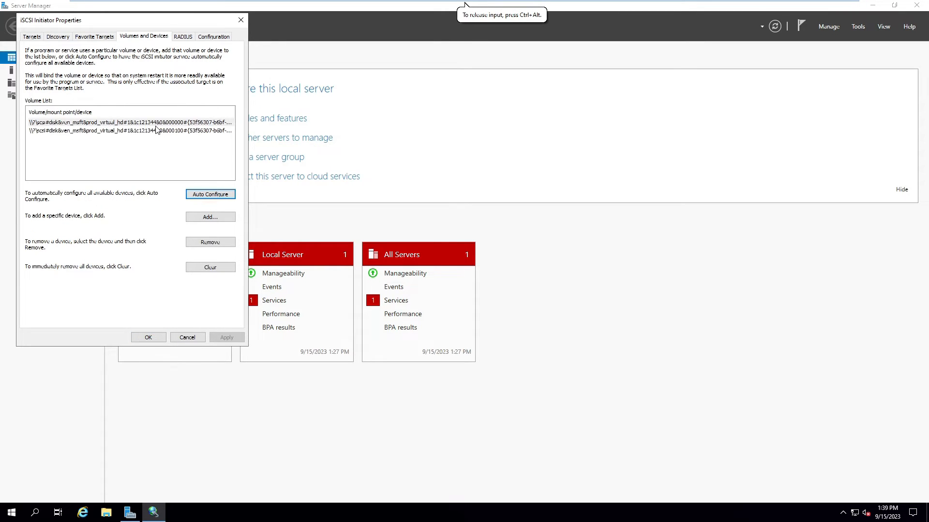
click(155, 126)
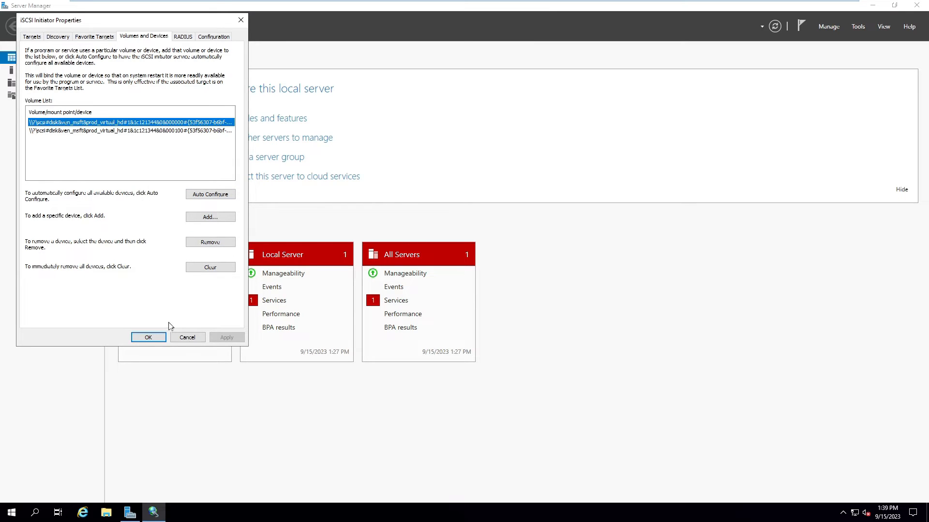
click(149, 338)
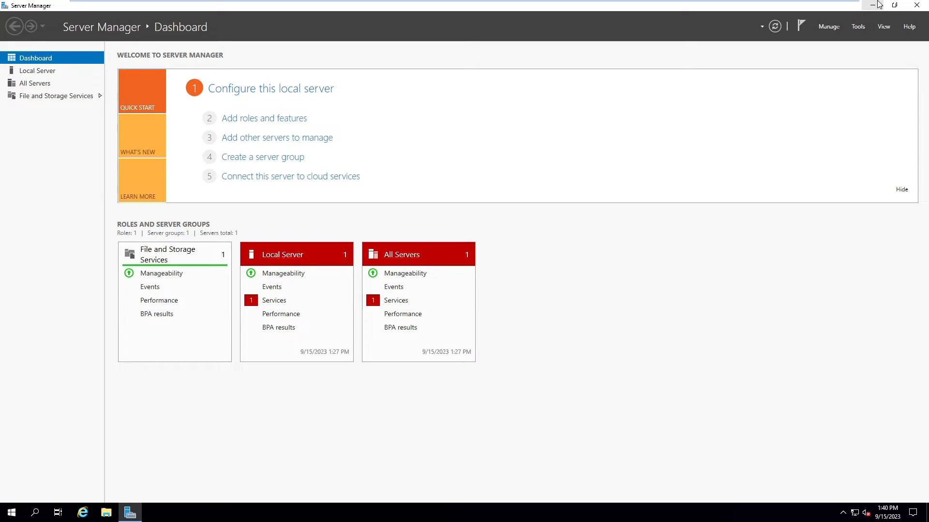
Step: Open Disk Management with diskmgmt.msc and bring Disk 1 and Disk 2 online
key(super+r)
text(di)
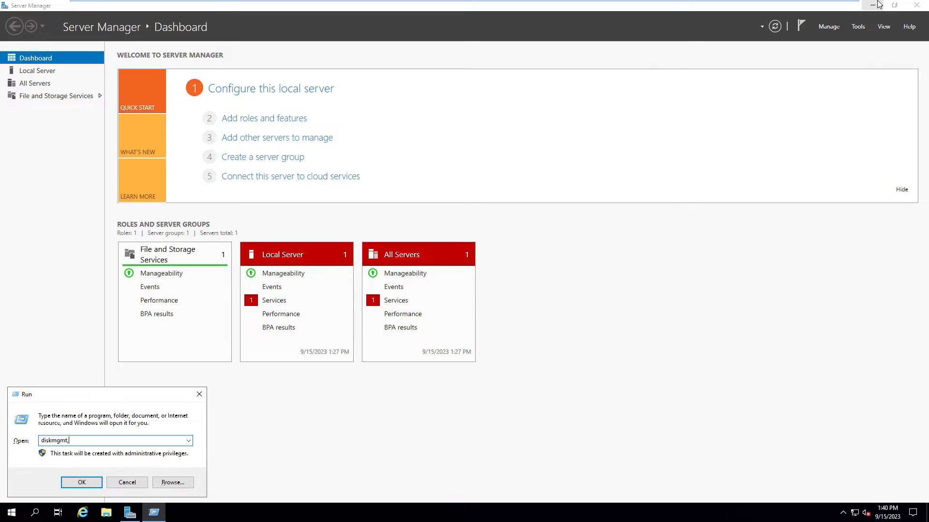
text(skmgmt.msc)
key(Return)
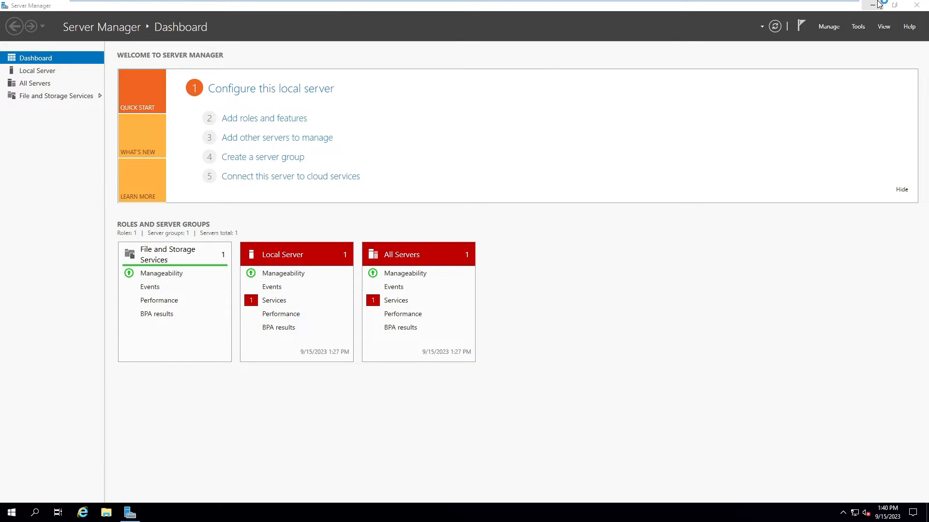
double_click(525, 77)
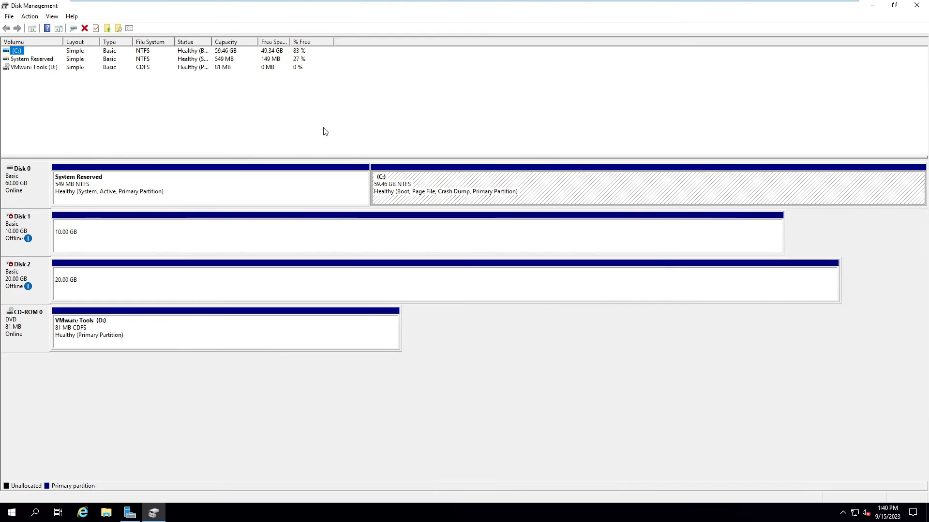
right_click(16, 225)
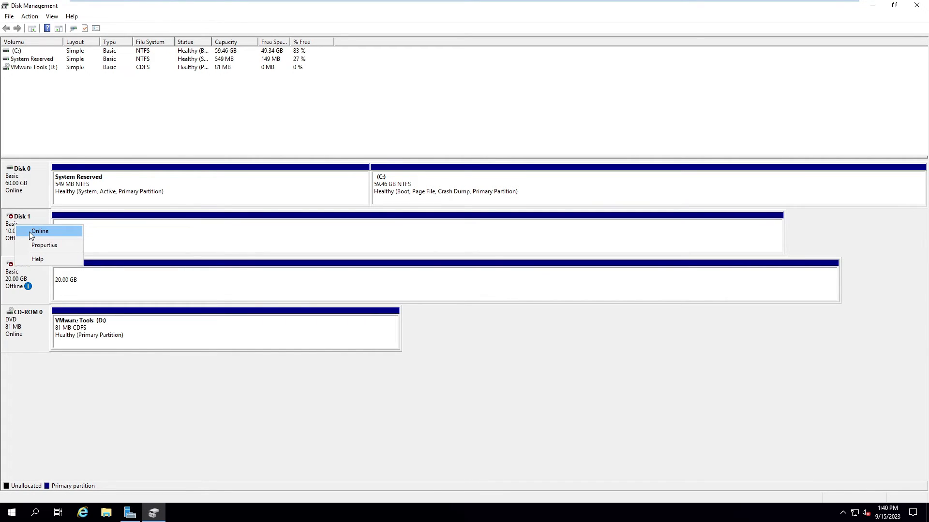
click(29, 231)
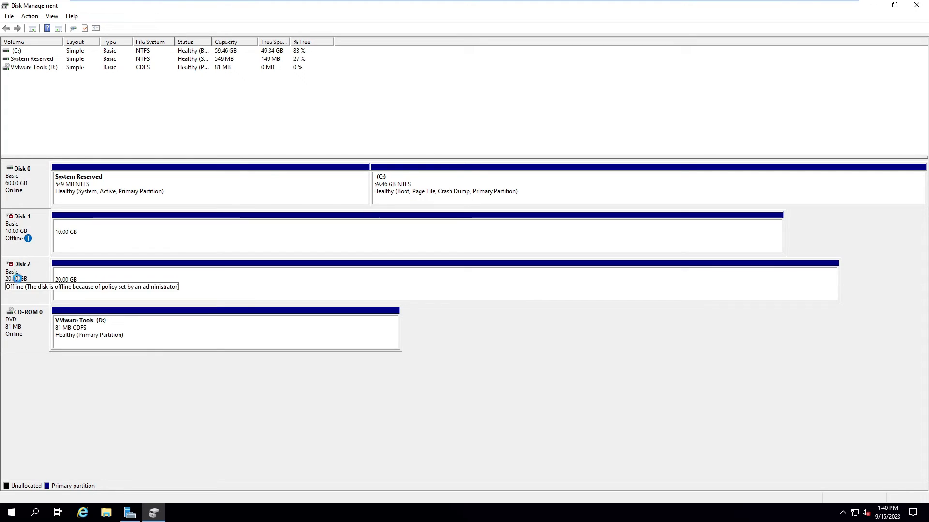
right_click(48, 277)
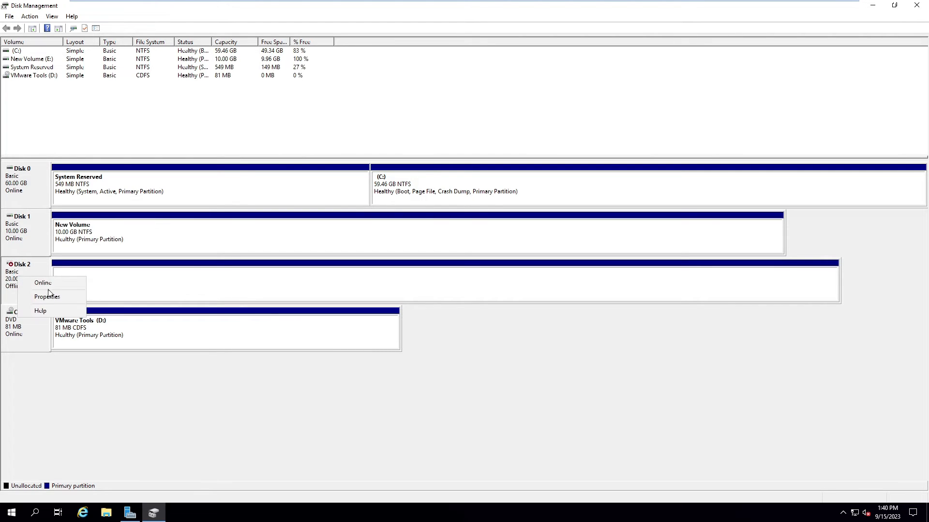
click(52, 285)
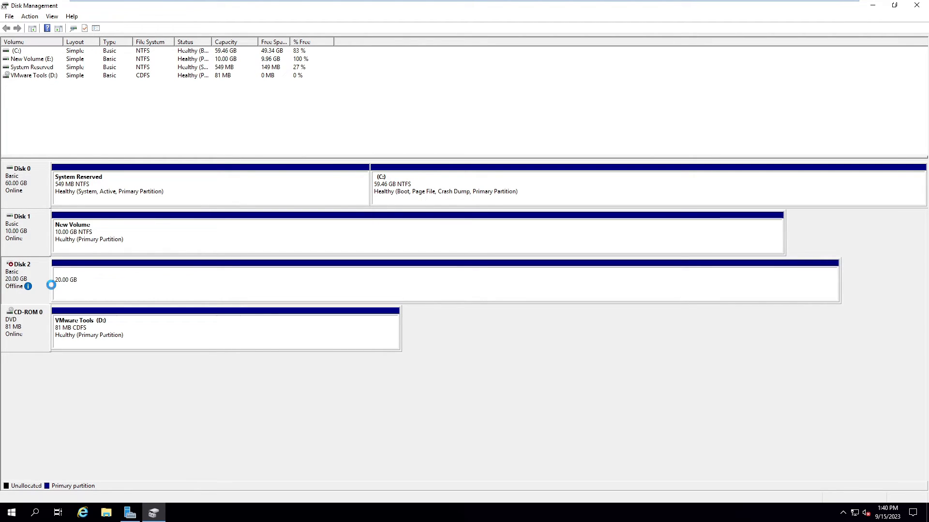
Step: Open New Volume (E:) in File Explorer and view E: and F: under This PC
click(894, 5)
right_click(392, 258)
click(406, 264)
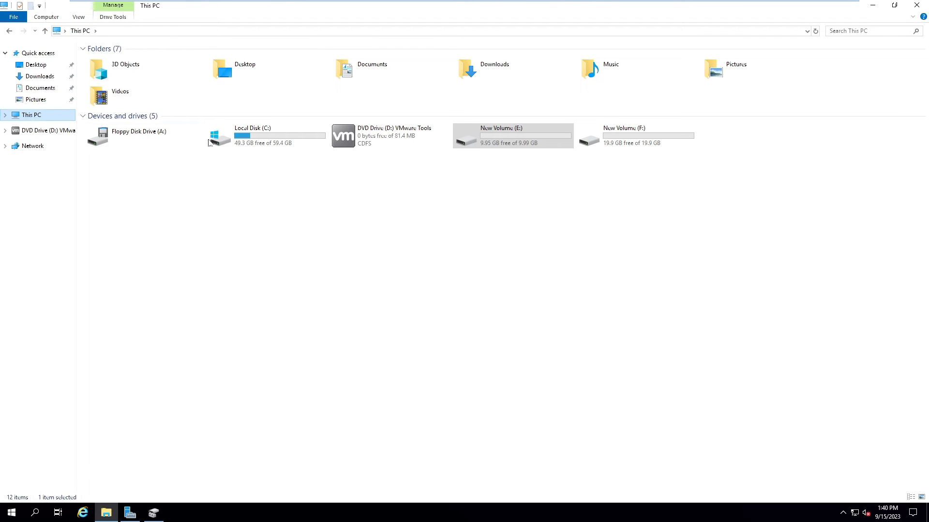
drag(786, 248, 527, 168)
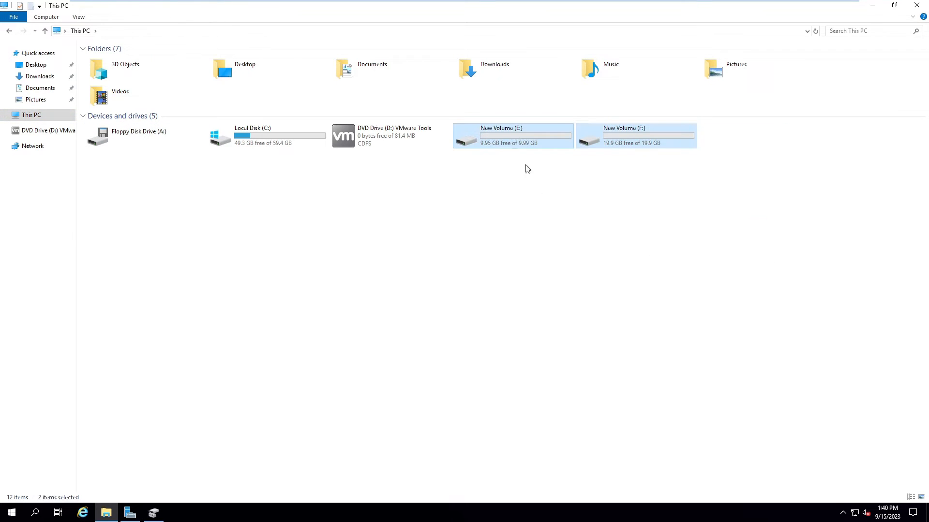
Step: Select New Volume E: and F: in This PC, then return to Server Manager
drag(744, 233, 557, 143)
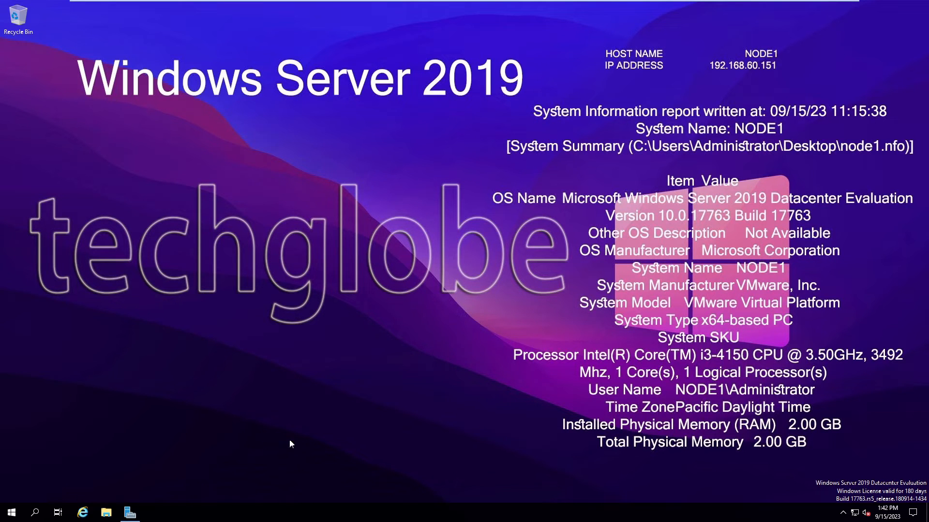
click(130, 512)
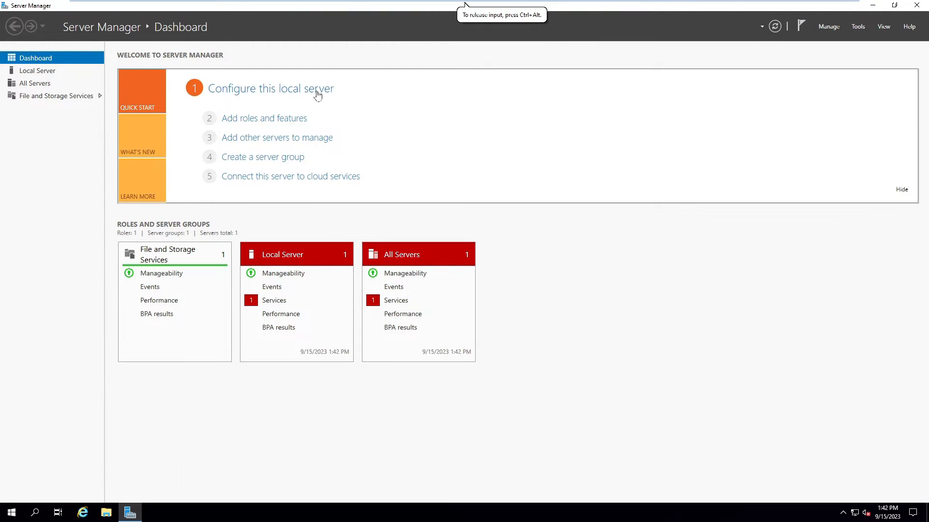
Step: In Add Roles and Features, select Failover Clustering with its management tools for node1
click(262, 122)
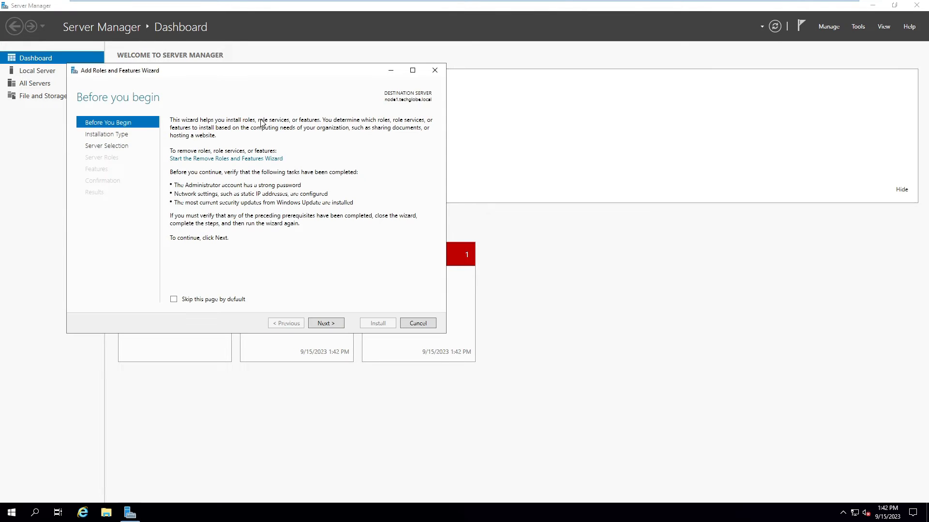
click(326, 324)
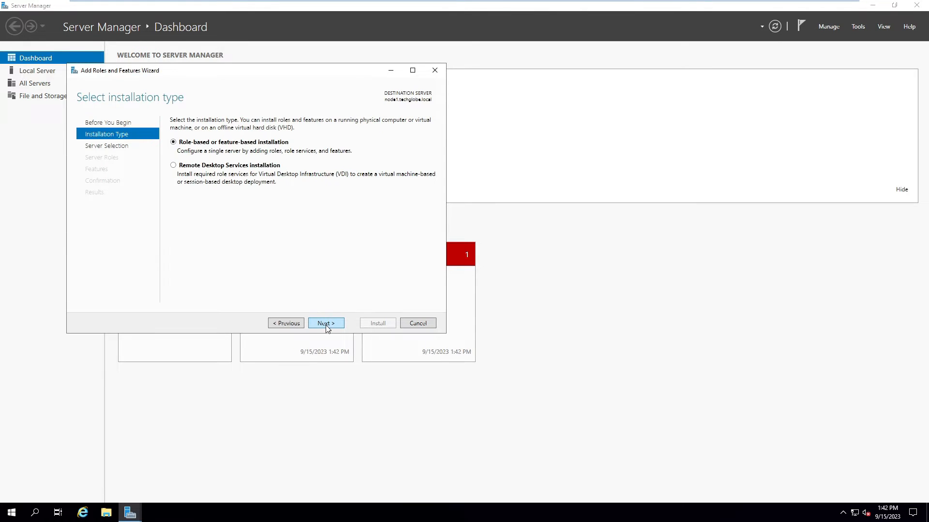
click(326, 324)
click(326, 324)
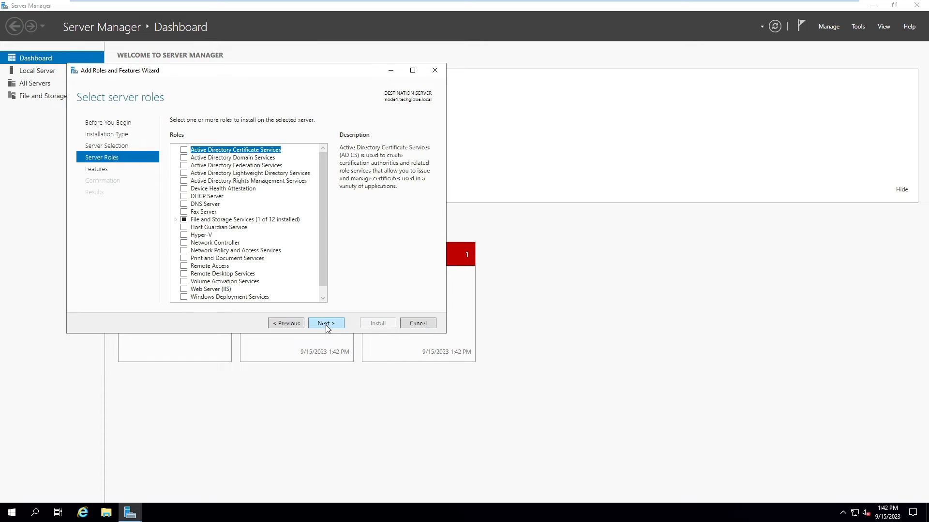
click(326, 324)
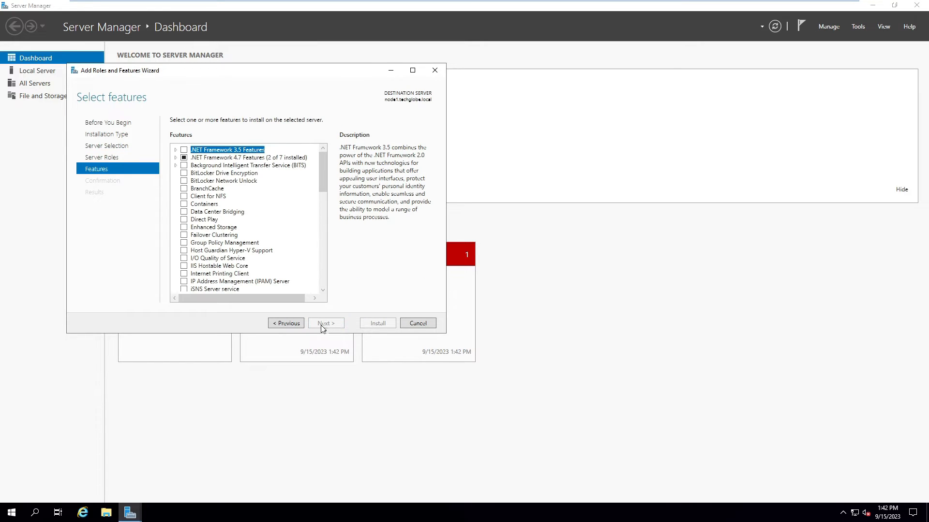
drag(444, 332, 676, 437)
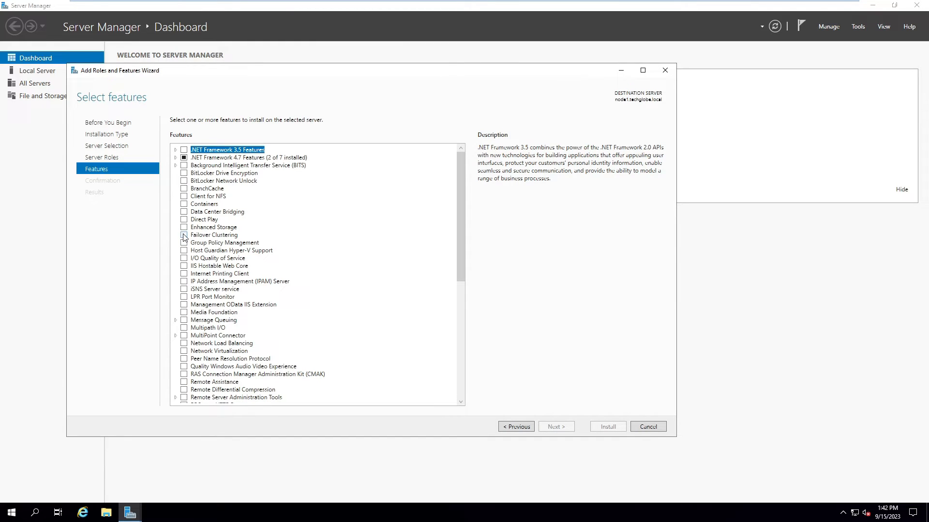
click(183, 235)
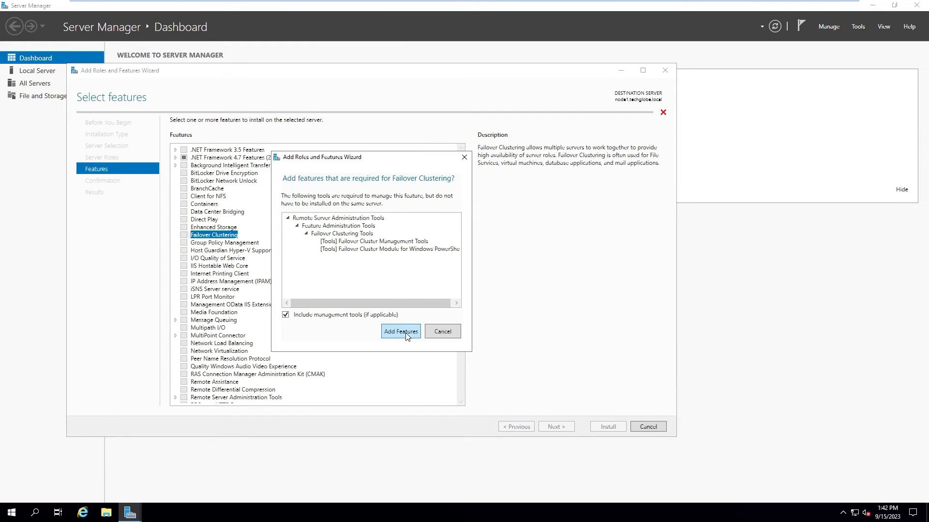
click(406, 333)
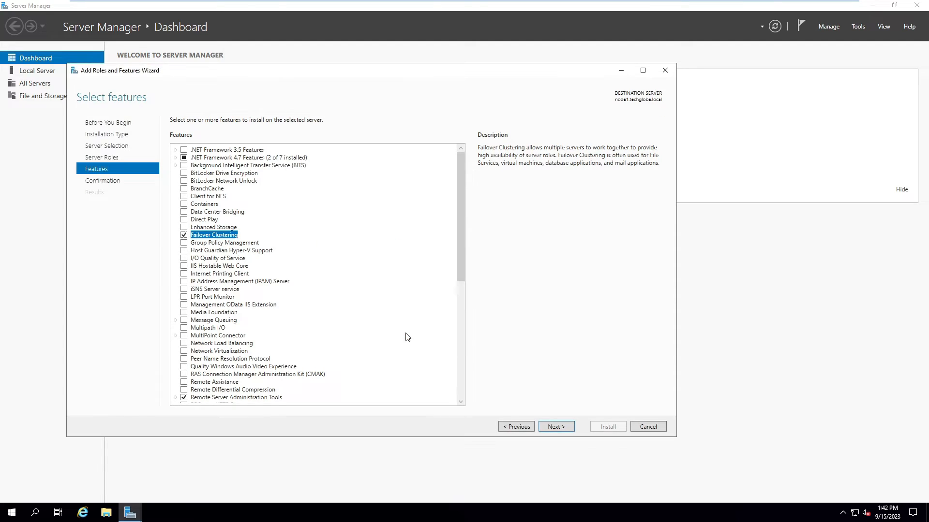
click(556, 427)
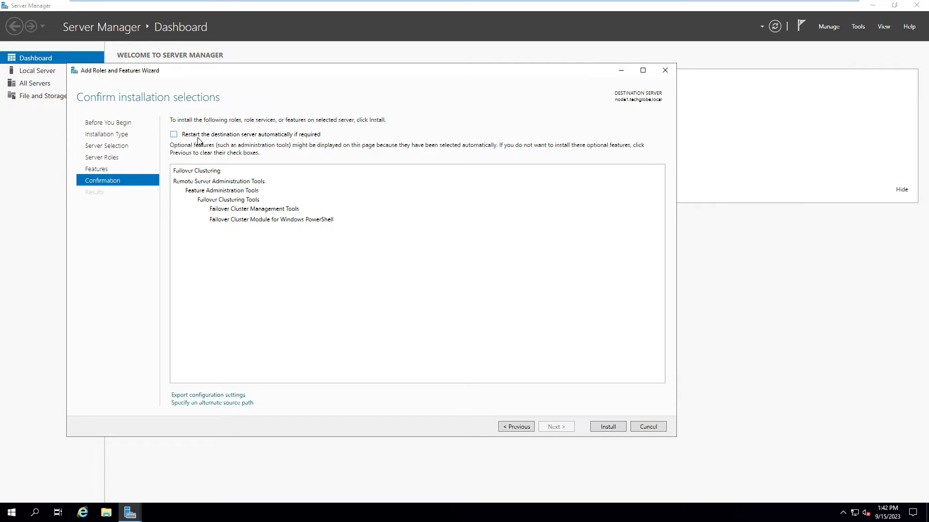
Step: Allow automatic restart, start the installation on node1, and switch to node2
click(174, 135)
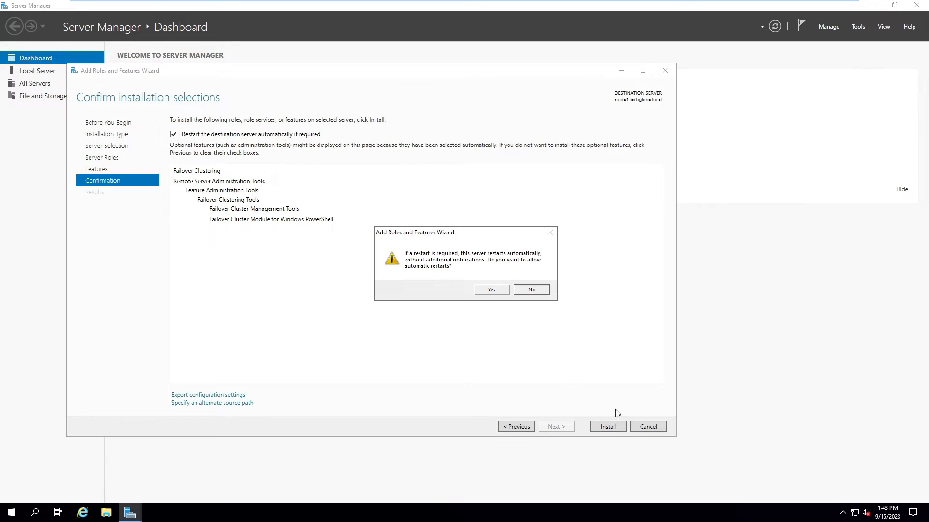
click(482, 289)
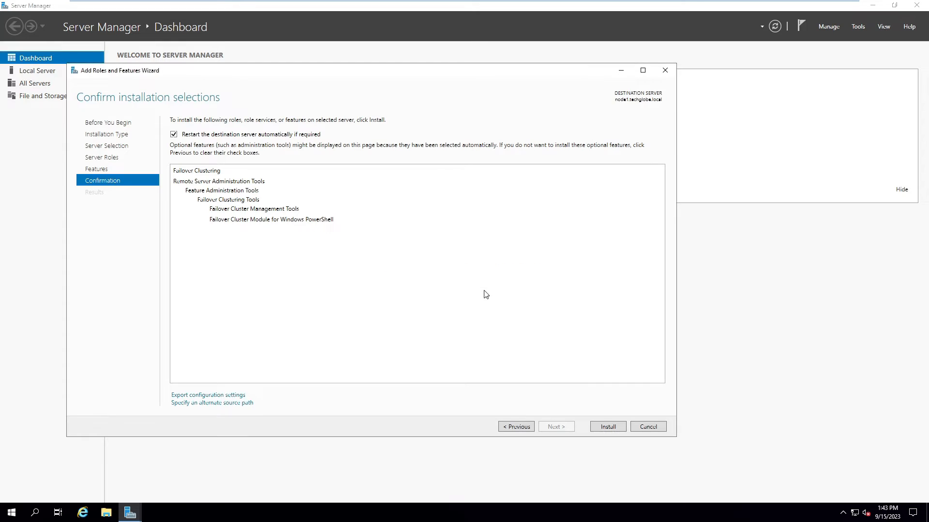
click(597, 425)
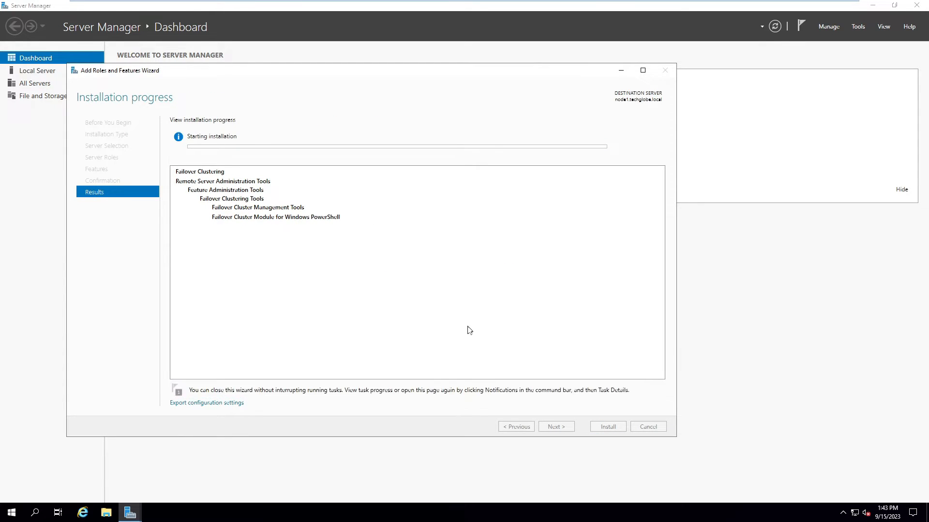
mouse_move(418, 5)
click(276, 7)
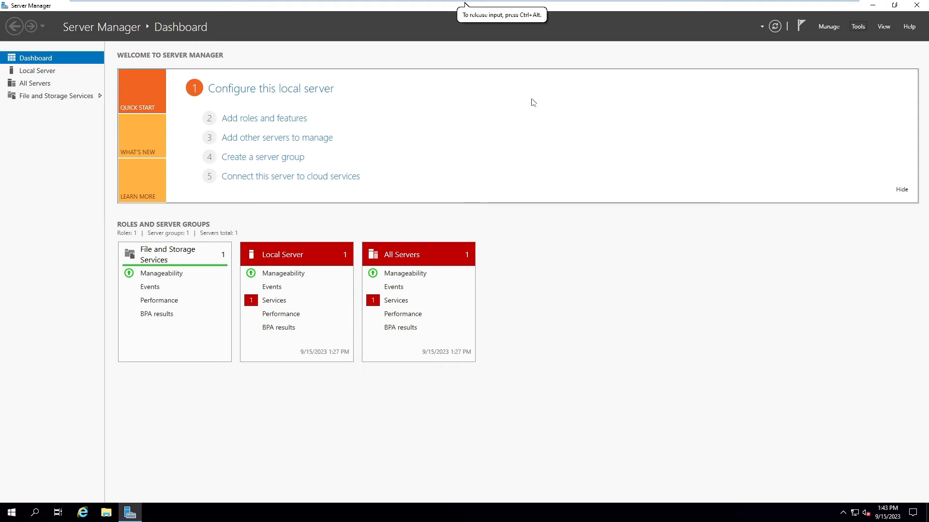
Step: On node2, select the Failover Clustering feature and its required management tools in Add Roles and Features
click(241, 121)
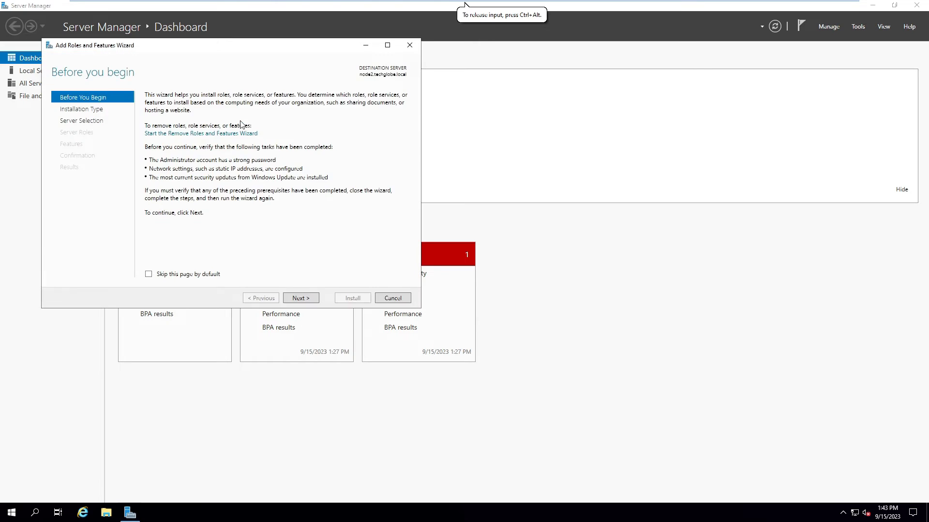
click(303, 300)
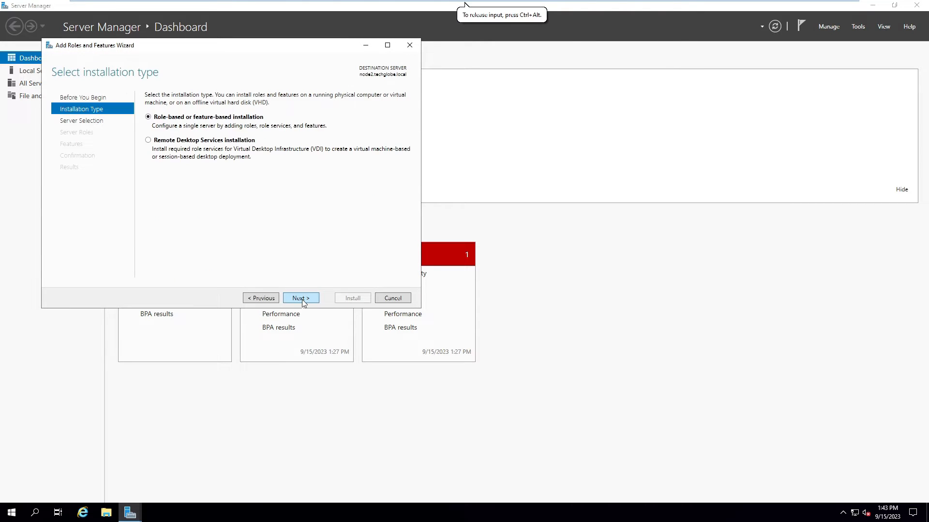
click(301, 298)
click(301, 299)
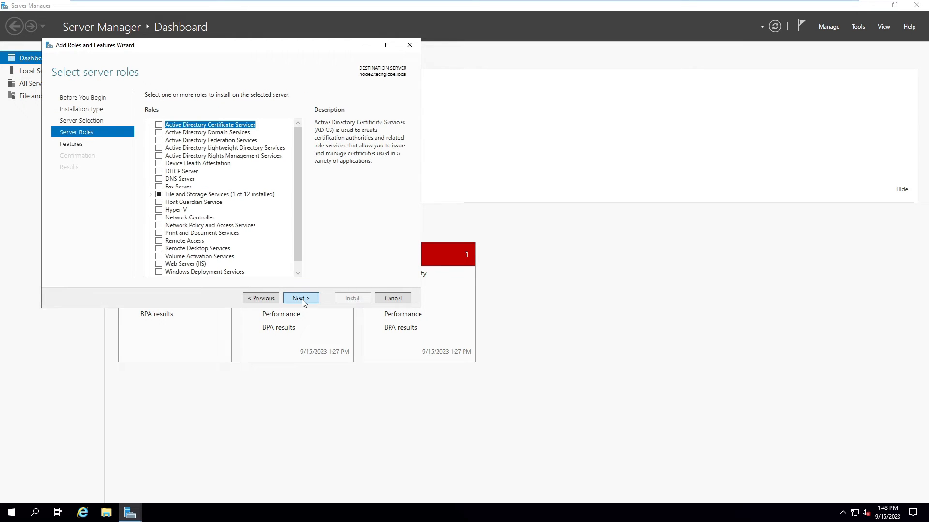
click(301, 298)
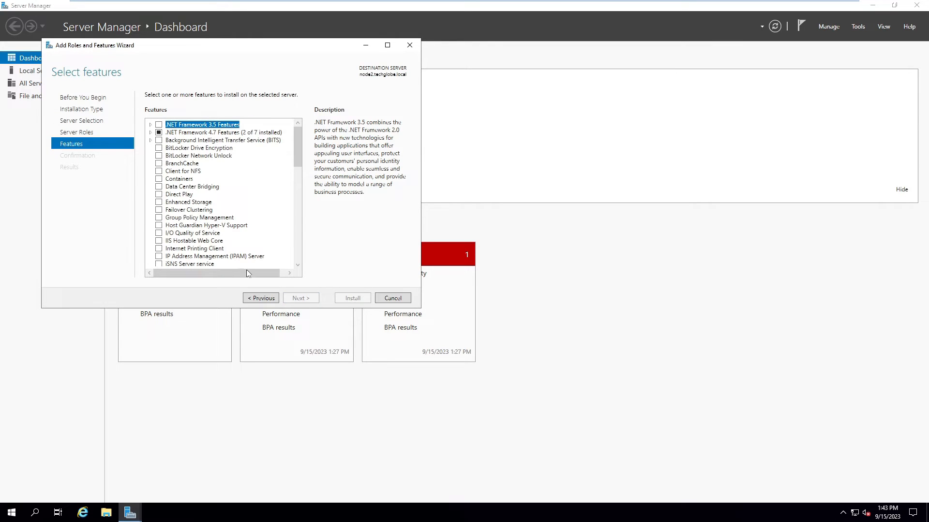
click(158, 210)
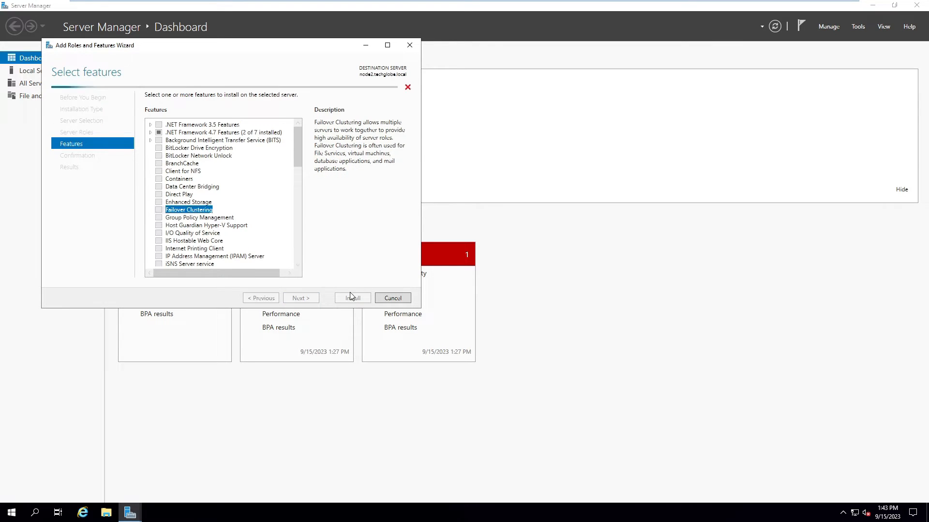
click(260, 255)
Step: Allow automatic restart, start the Failover Clustering install on node2, and return to node1
click(302, 298)
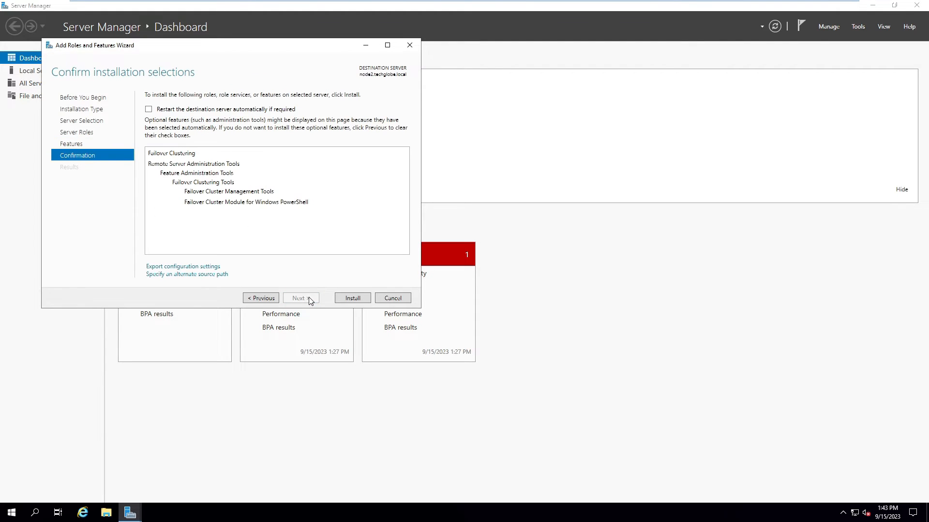
click(149, 111)
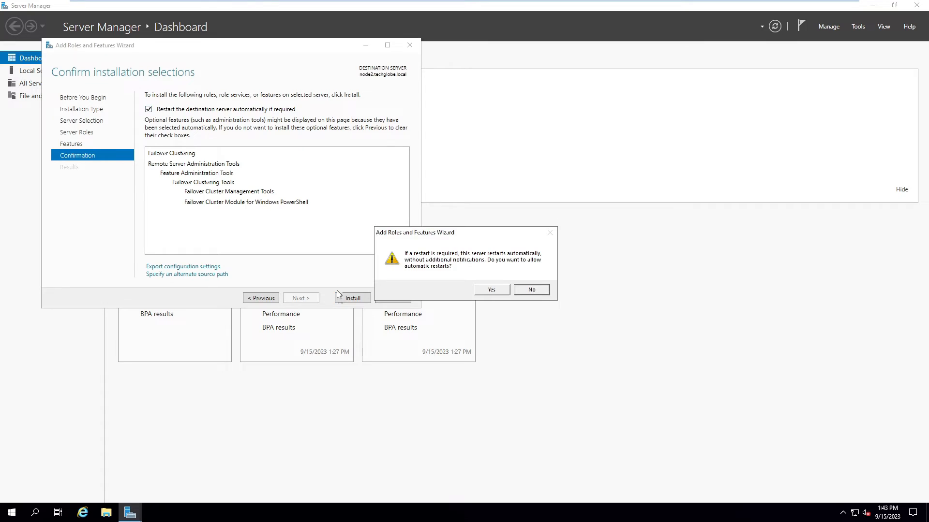
click(485, 292)
click(346, 302)
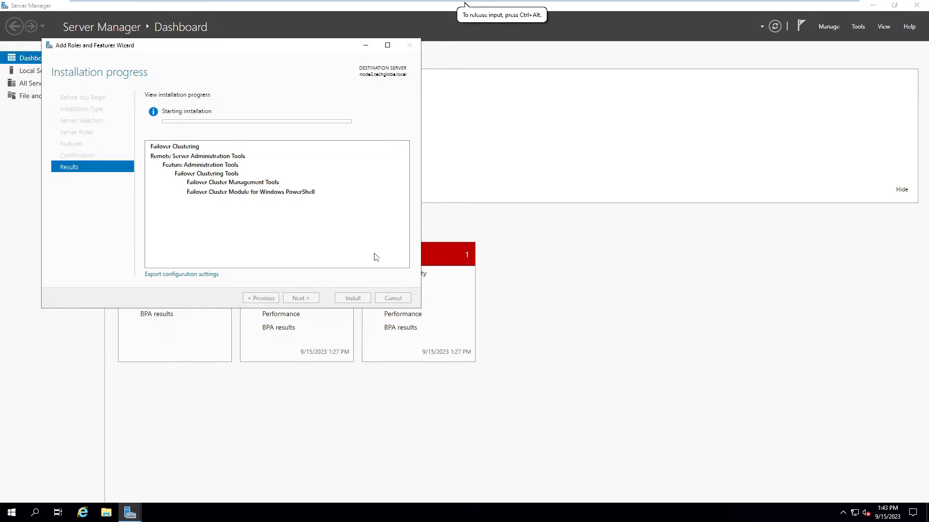
mouse_move(401, 4)
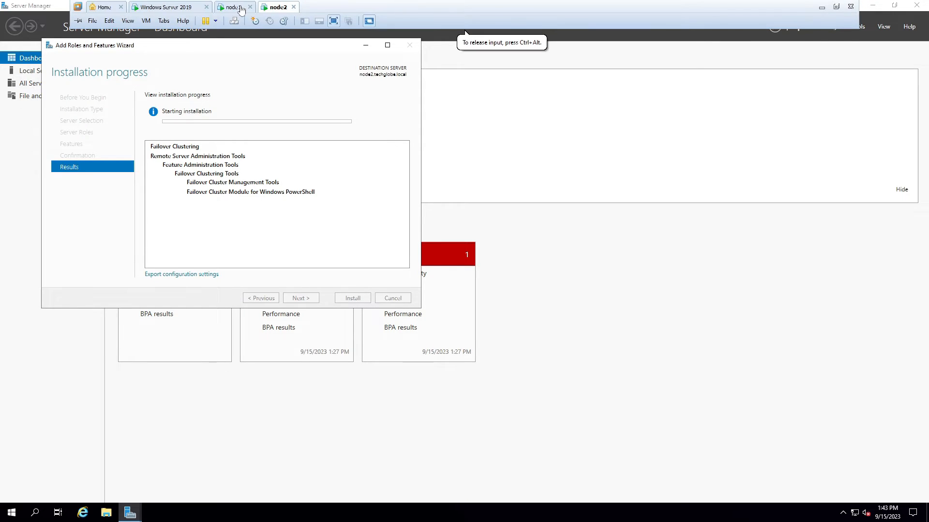
click(240, 8)
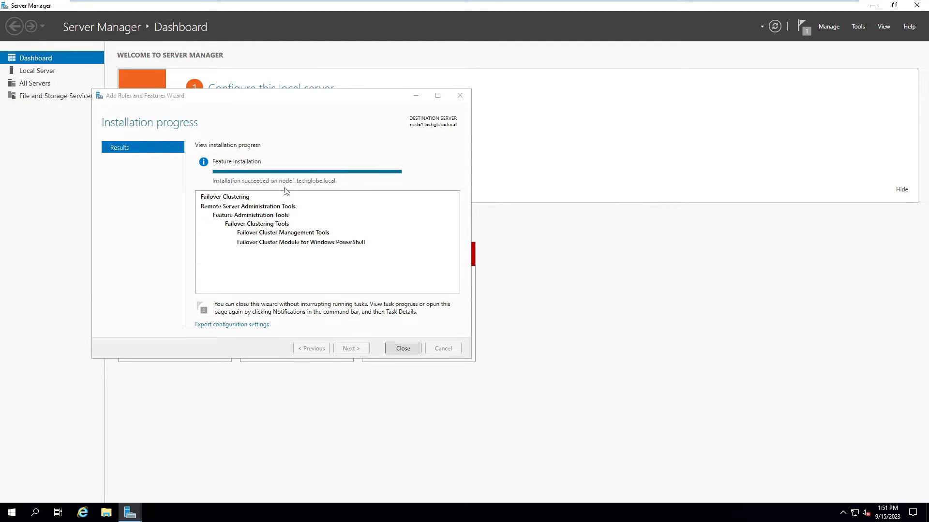
Step: Close node1's finished installation wizard and launch Failover Cluster Manager from Tools
click(400, 350)
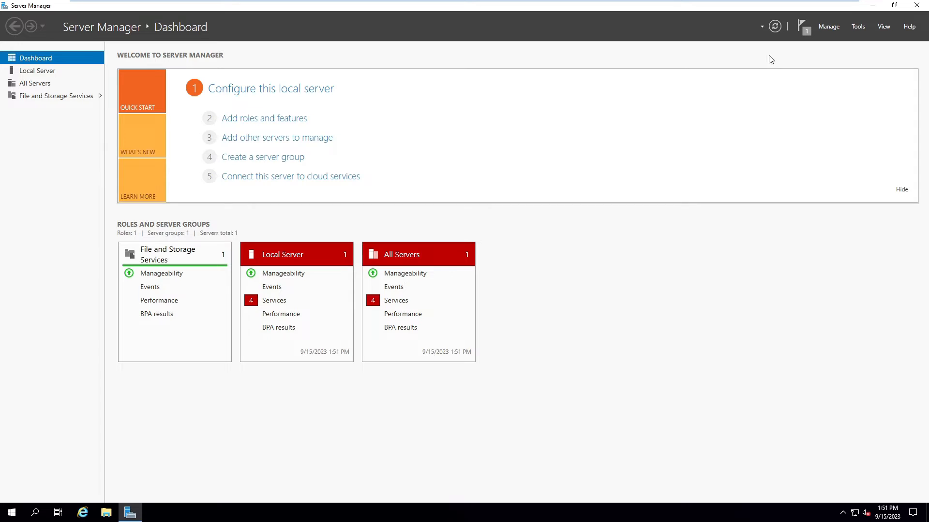
click(858, 27)
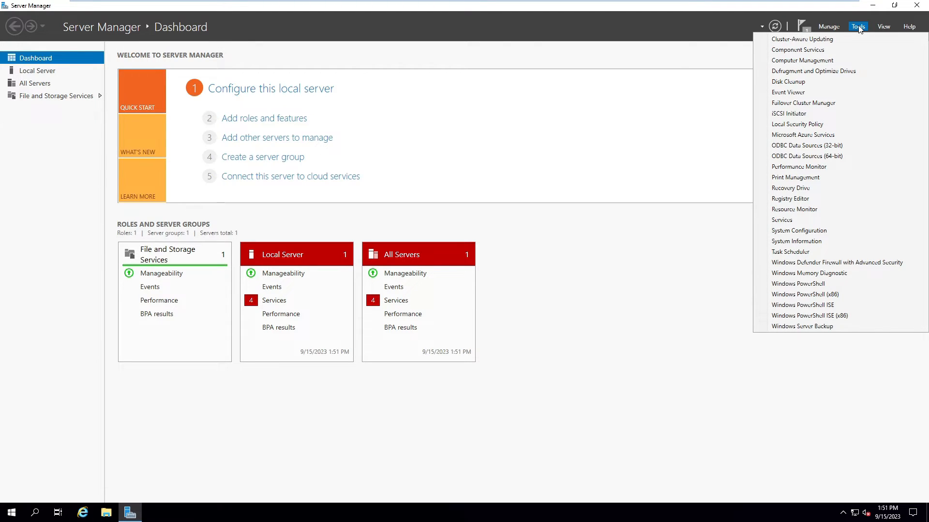
click(837, 103)
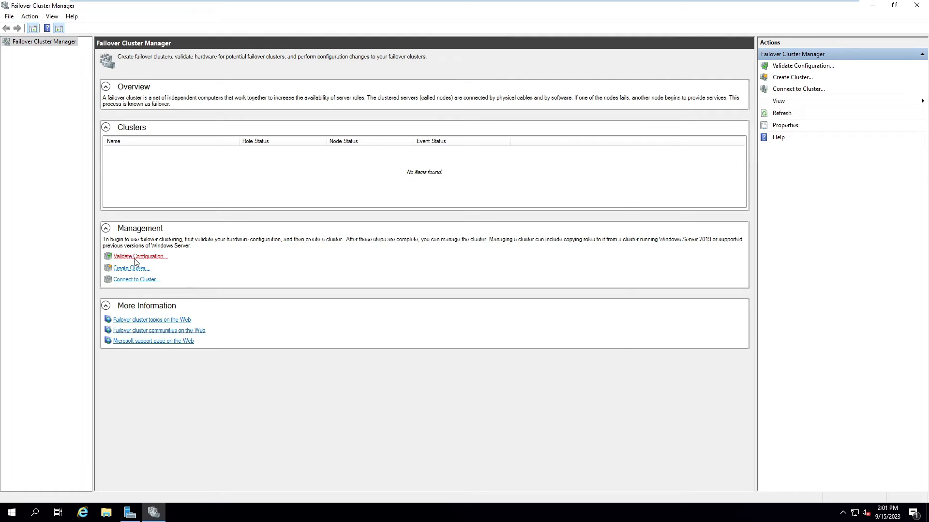
Step: Start Validate Configuration and add node1 and node2 as the servers to test
click(134, 259)
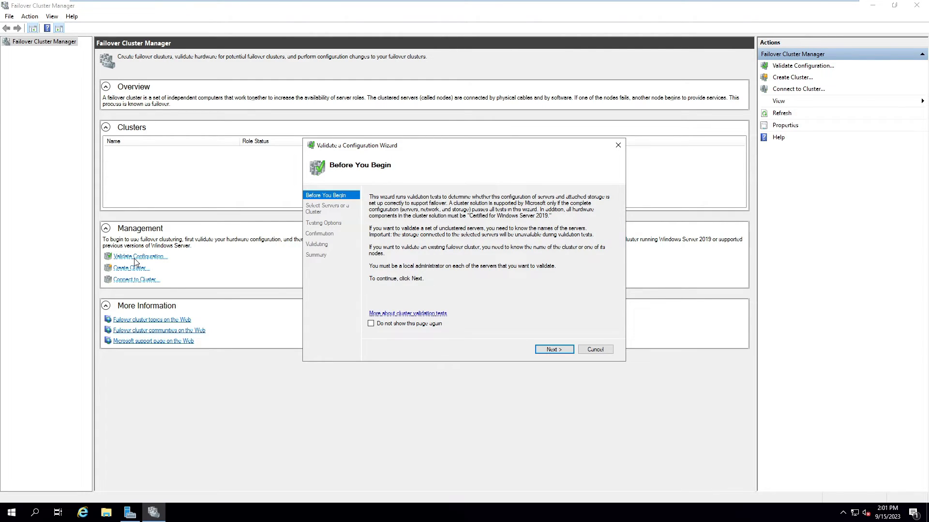
click(559, 351)
text(node1)
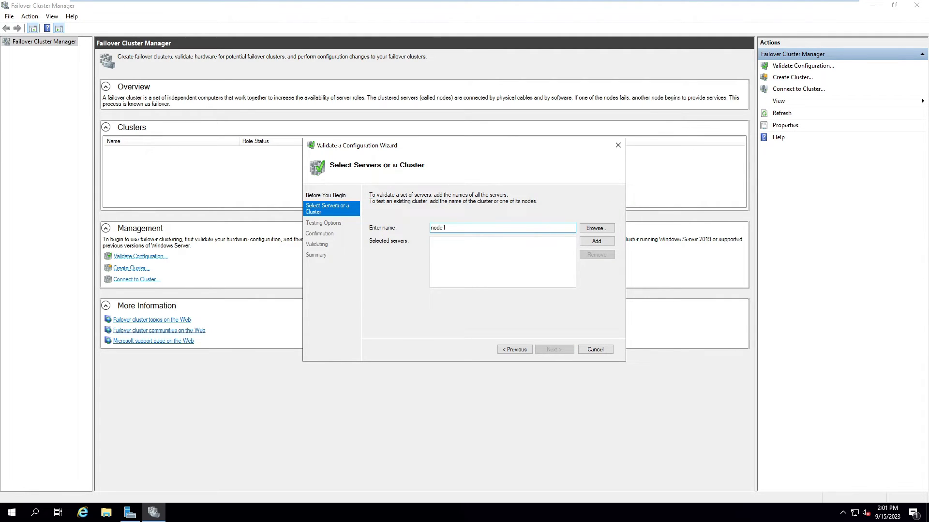
click(595, 241)
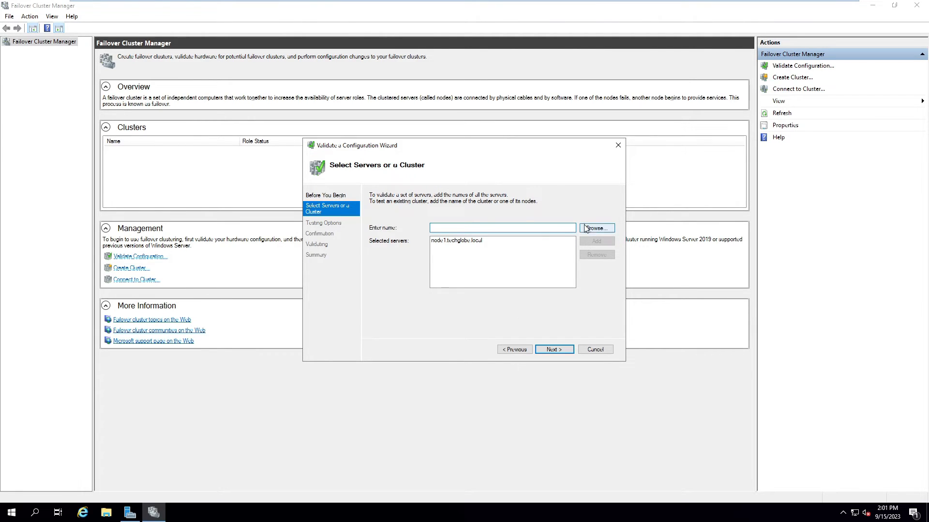
text(node2)
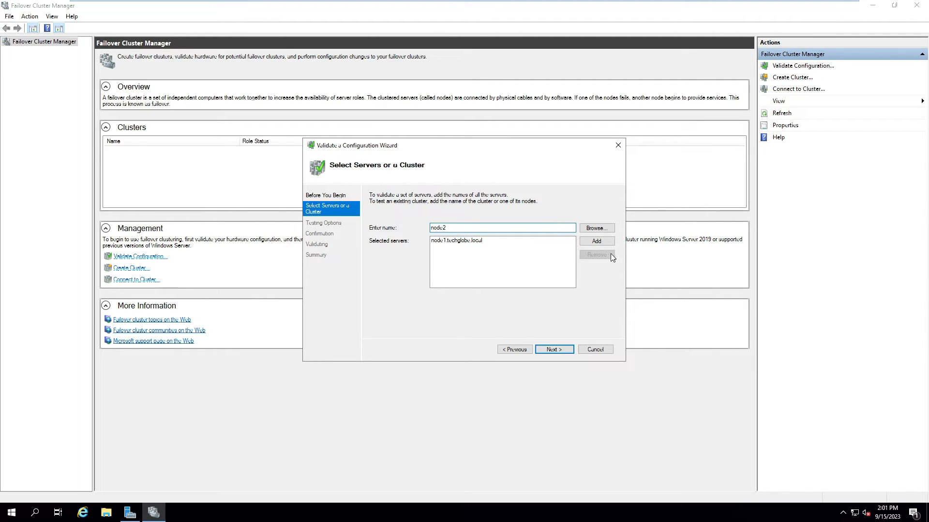
click(594, 241)
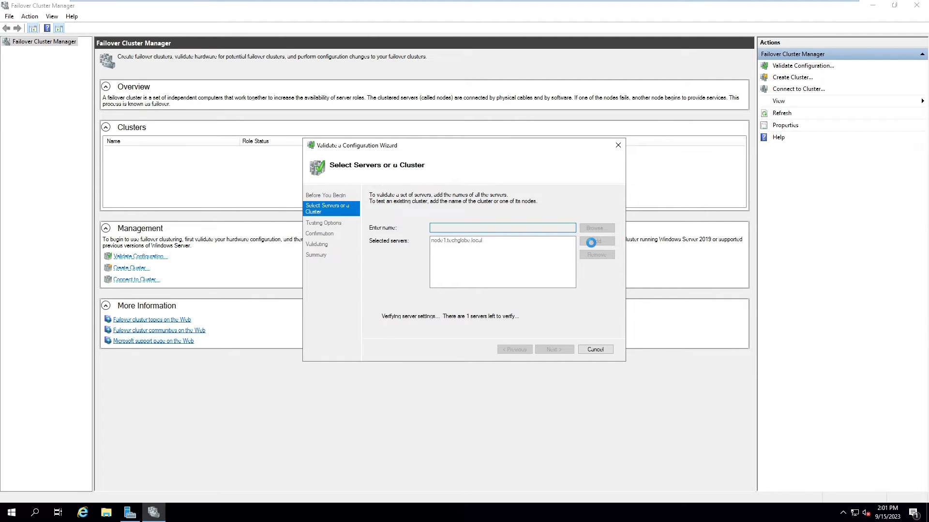
Step: Run all validation tests except Storage Spaces Direct, then close the results
click(554, 349)
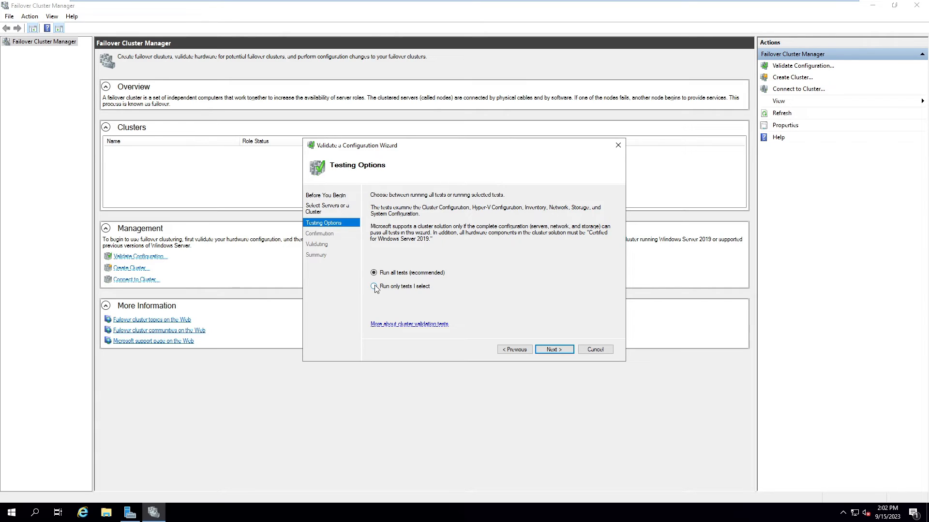
click(374, 287)
click(553, 349)
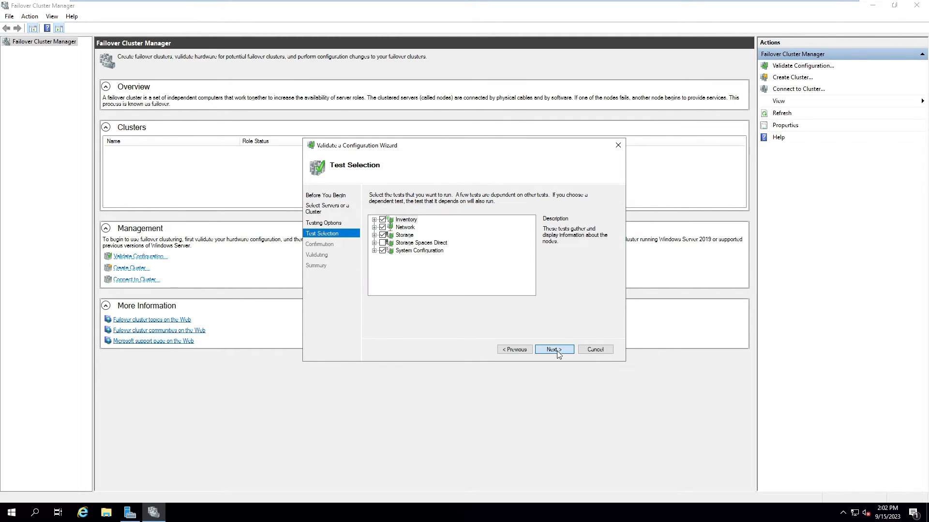
click(556, 350)
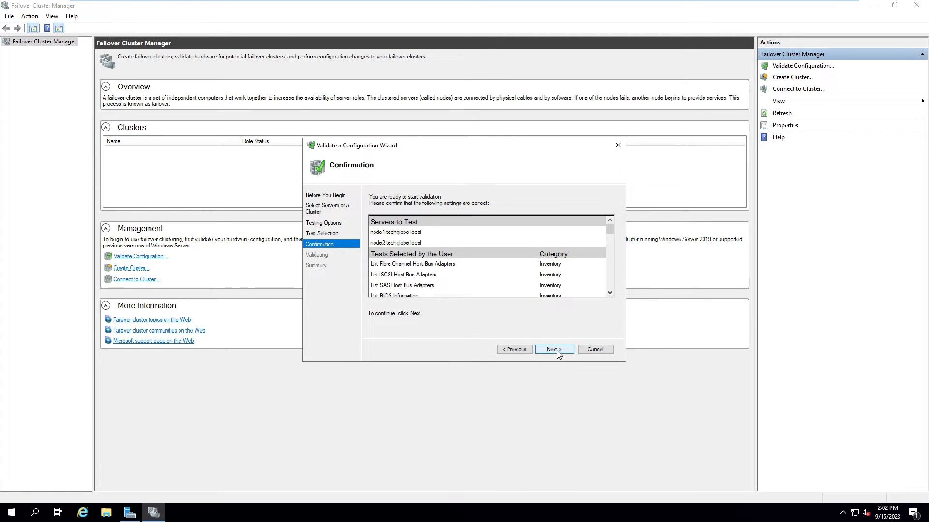
click(557, 350)
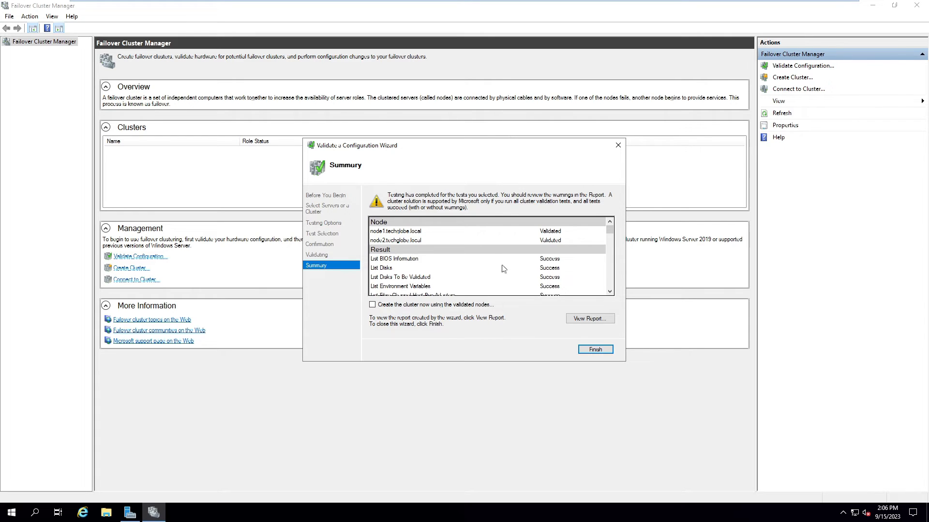
mouse_move(610, 226)
mouse_down()
mouse_move(608, 290)
mouse_move(604, 223)
mouse_up()
click(594, 349)
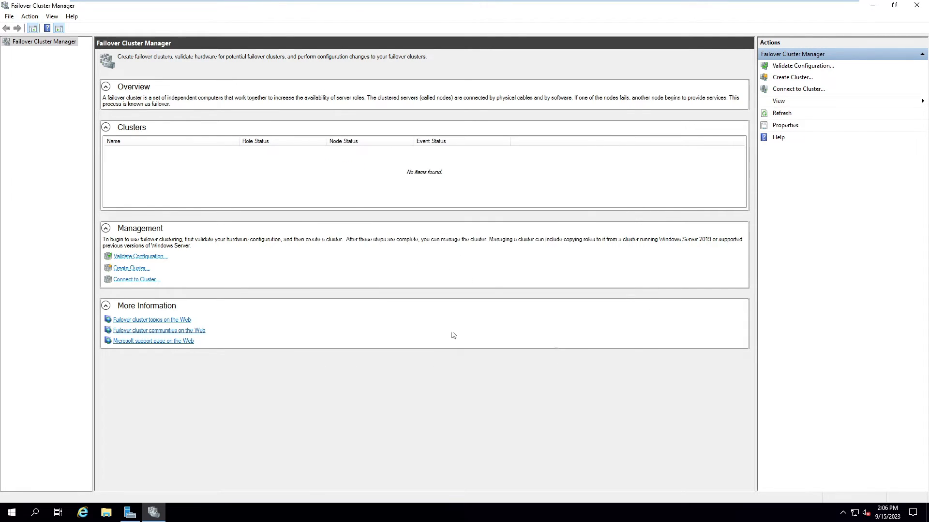
Step: Start the Create Cluster Wizard with node1.techglobe.local as its server and reach the Validation Warning page
click(127, 270)
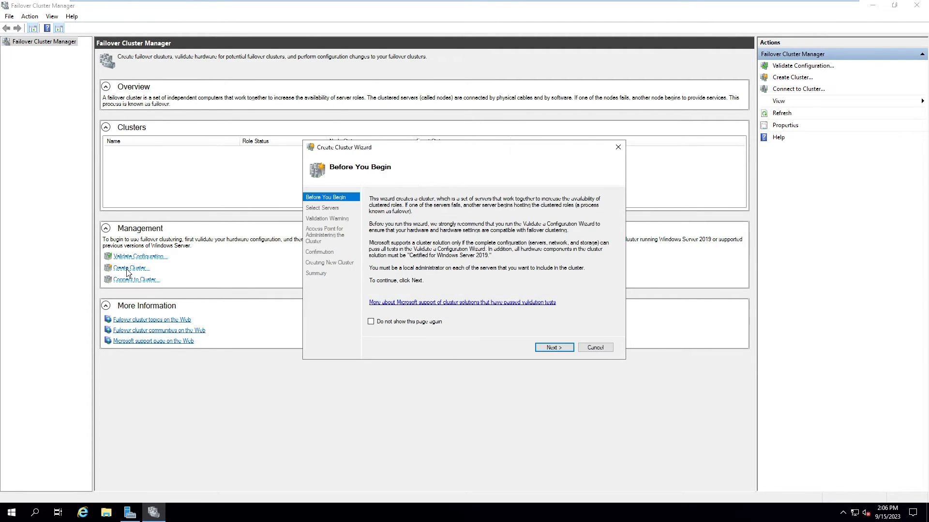
click(550, 347)
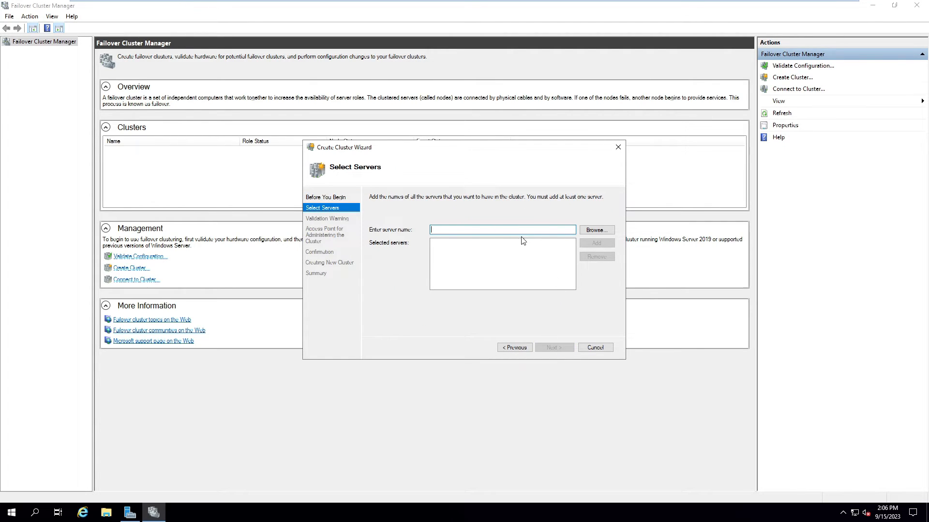
text(node1)
click(594, 242)
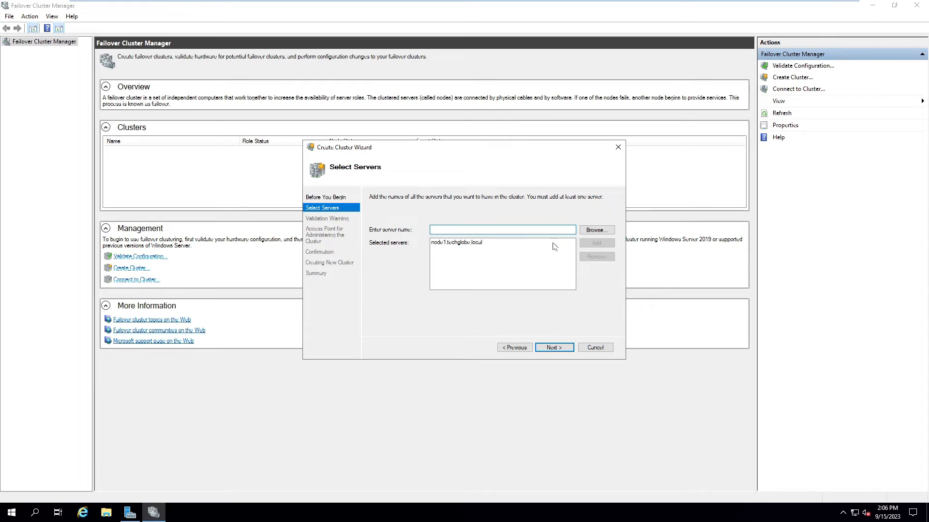
click(550, 348)
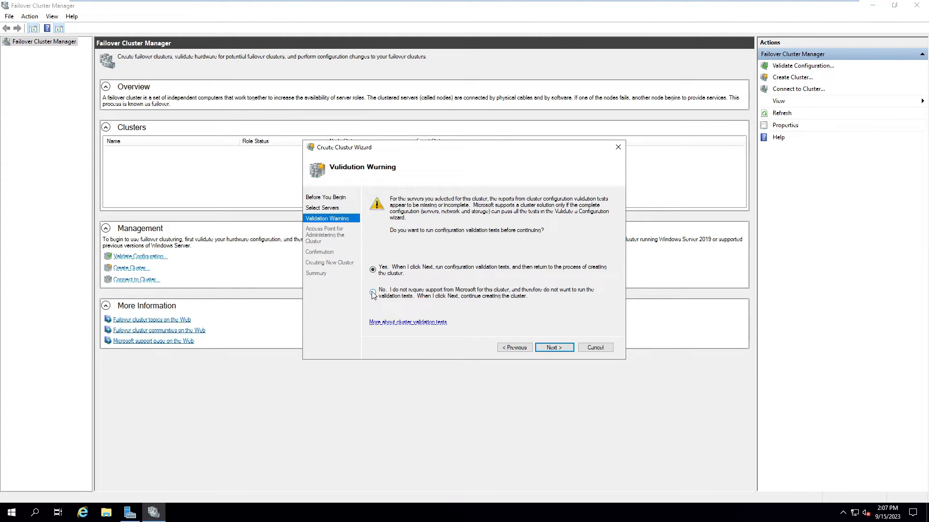
Step: Skip validation and name the cluster Officeadmin with IP address 192.168.60.155
click(373, 293)
click(555, 347)
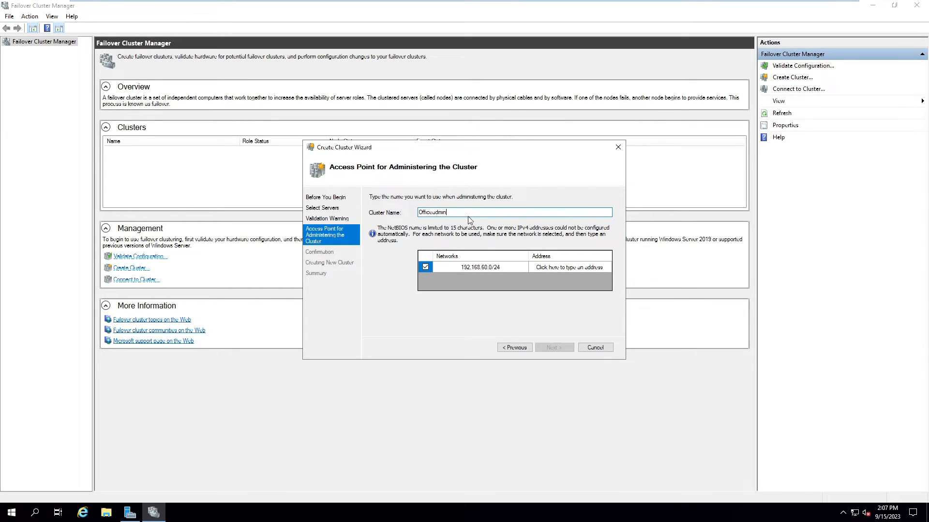
click(549, 266)
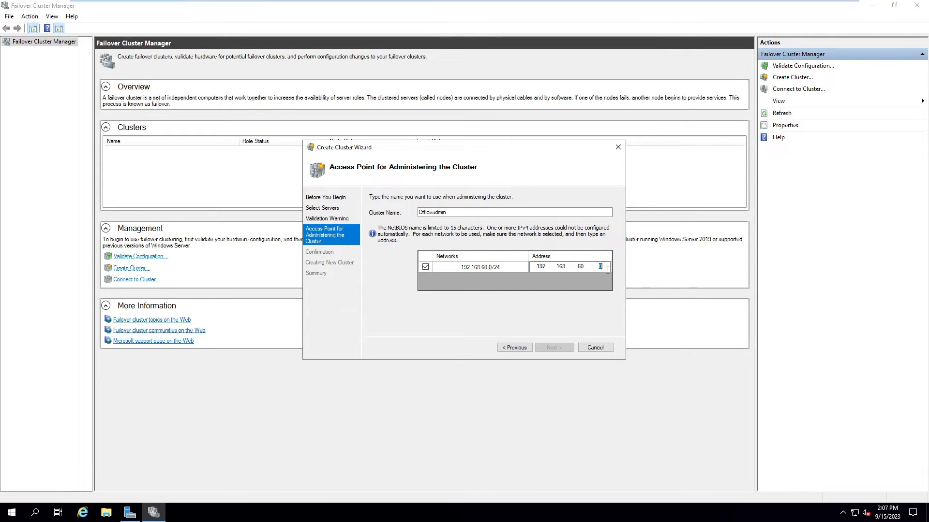
text(155)
click(553, 348)
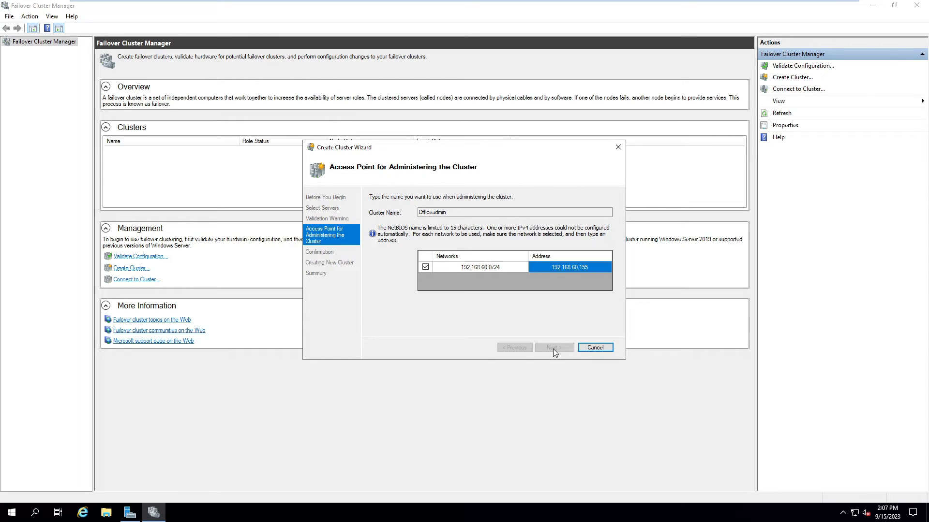
Step: Create the Officeadmin cluster and expand it in the navigation tree
click(554, 348)
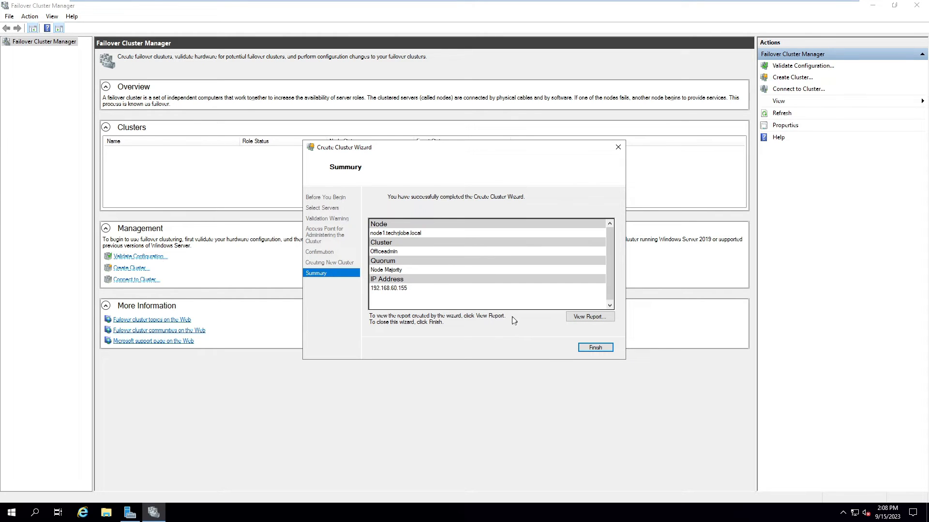
click(592, 345)
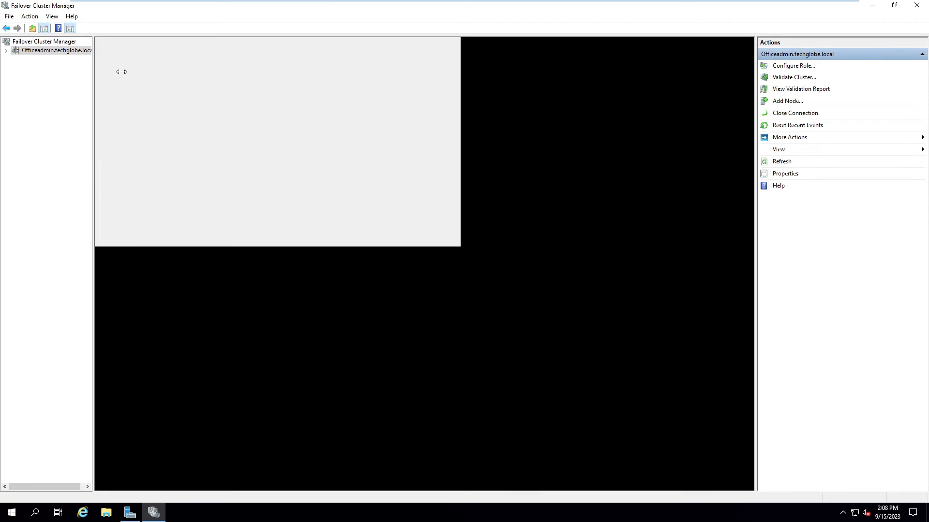
drag(93, 72, 122, 72)
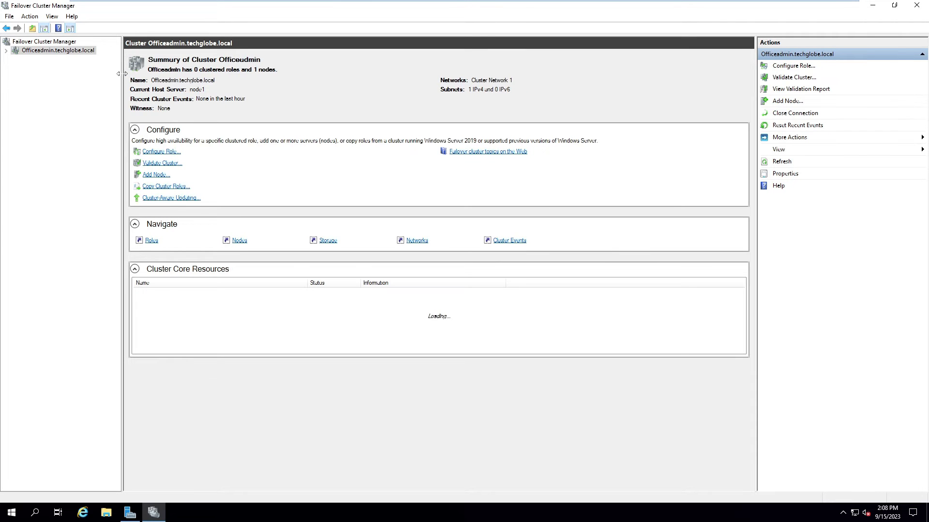
click(6, 50)
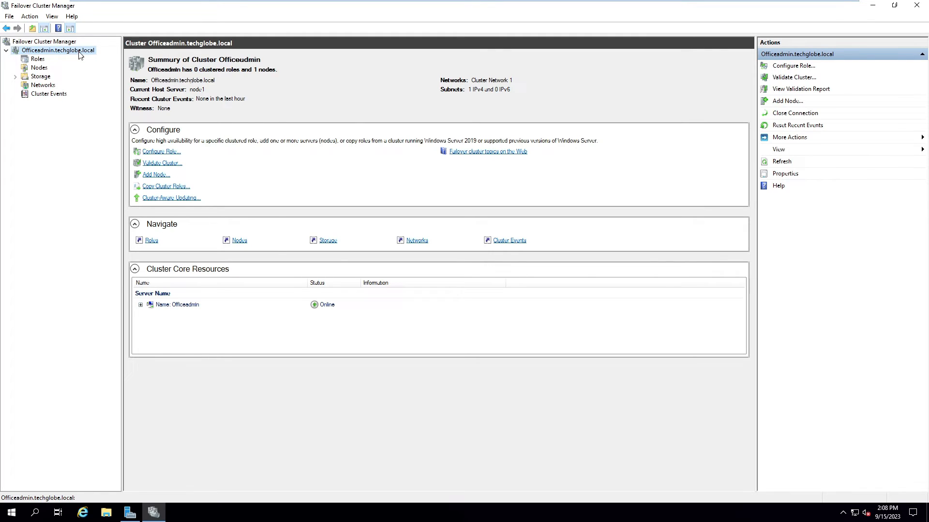
Step: From the cluster's Nodes, start Add Node and enter node2 as the server to join
click(36, 68)
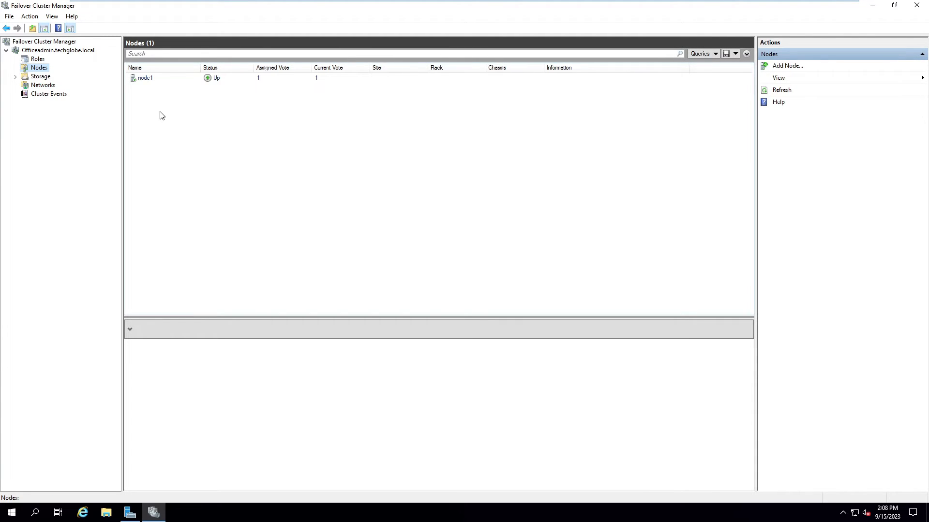
right_click(32, 66)
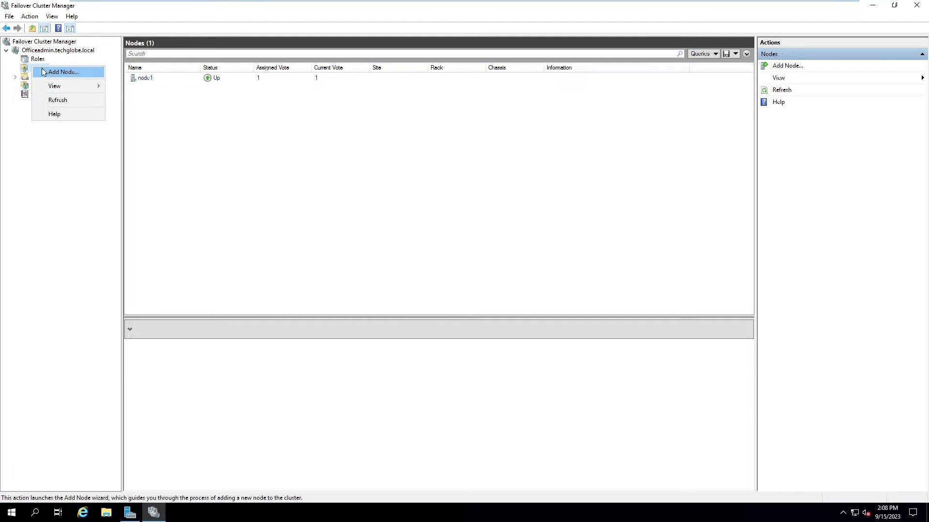
click(60, 73)
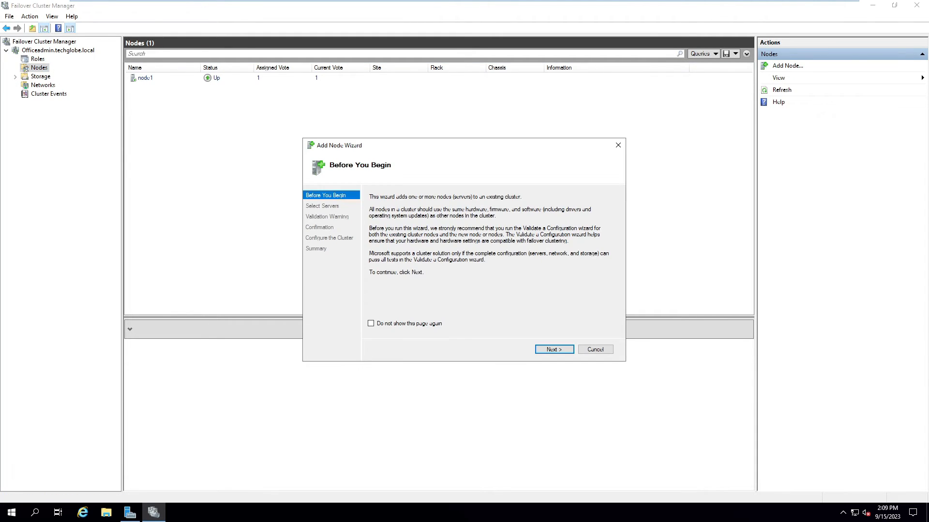
click(550, 350)
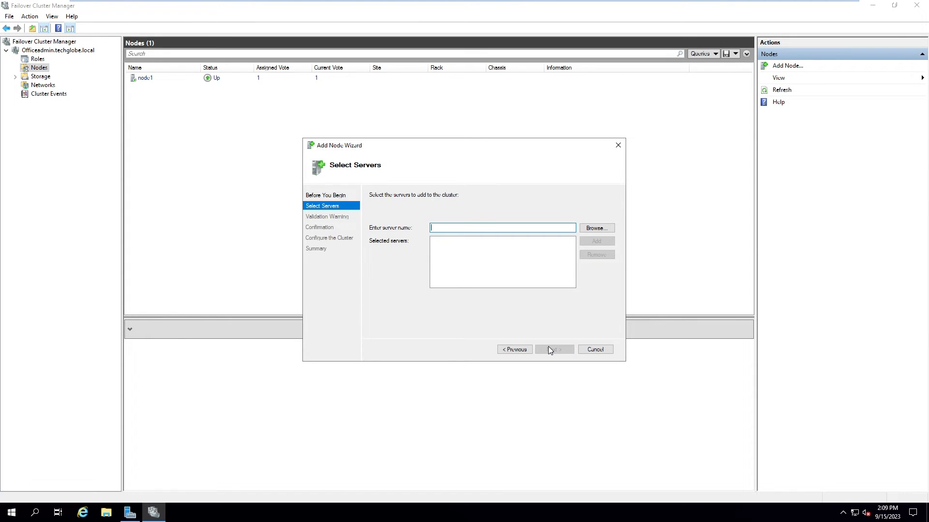
text(node2)
click(595, 241)
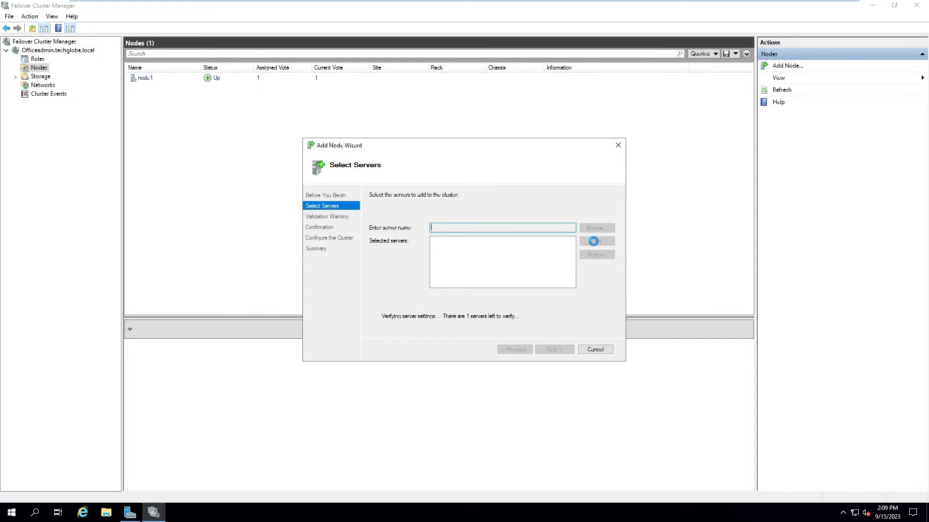
Step: Join node2 without adding eligible storage, then view the cluster's empty Disks list
click(552, 348)
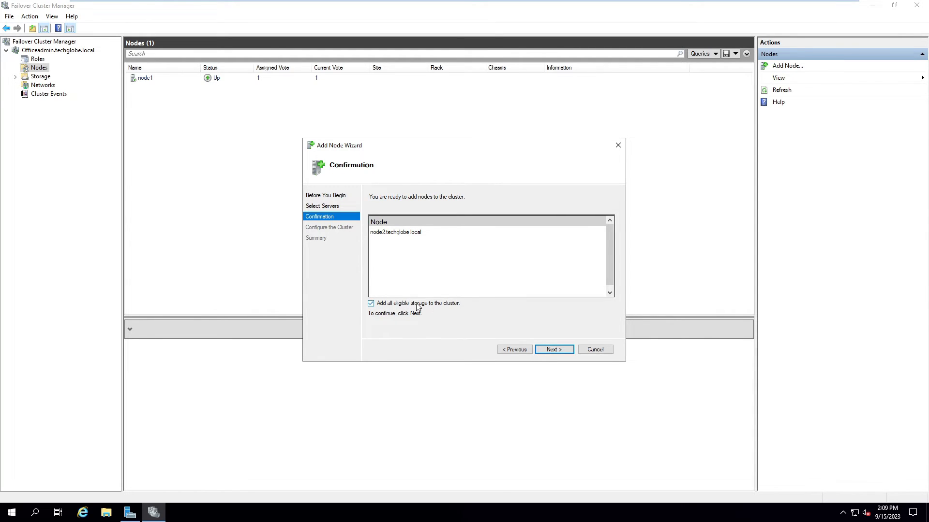
click(370, 304)
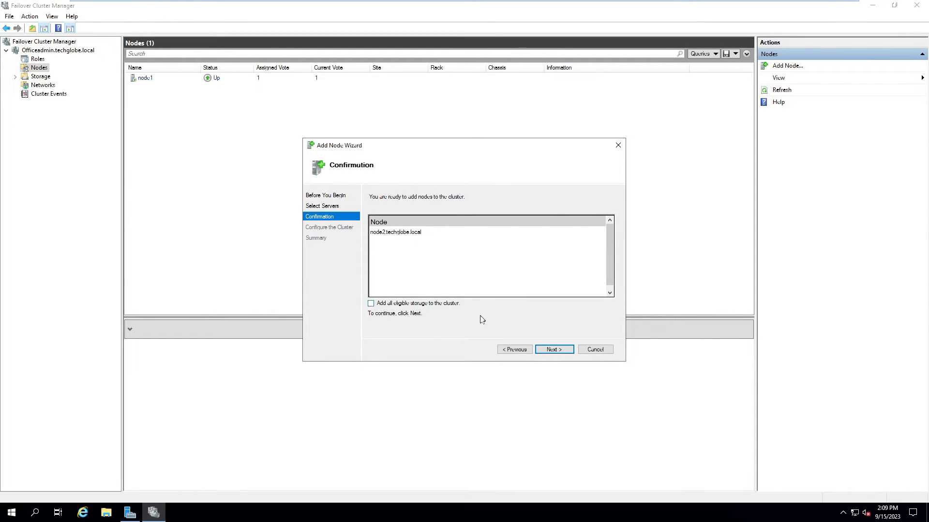
click(557, 349)
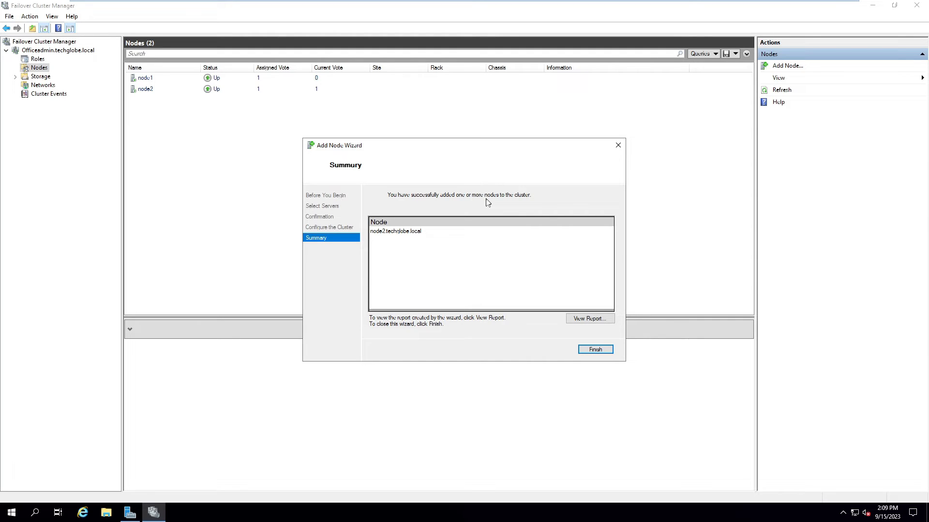
click(592, 351)
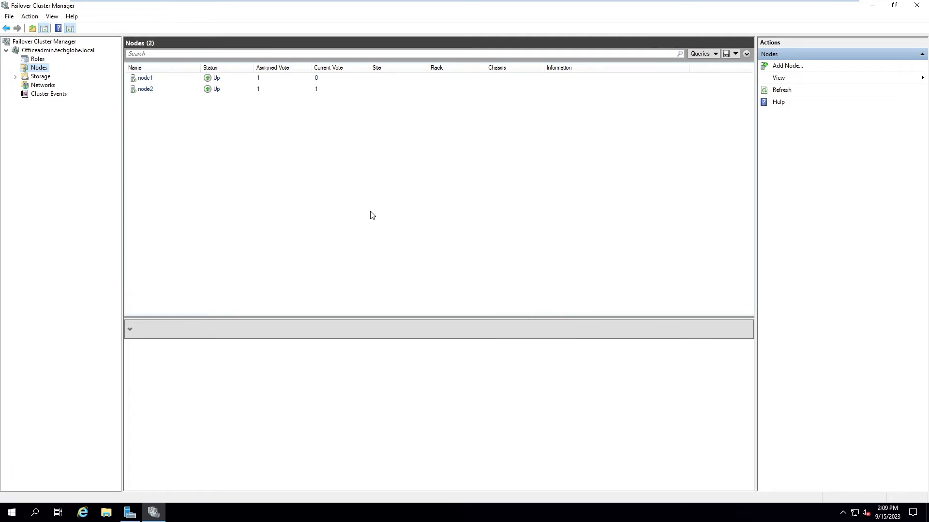
click(16, 76)
Step: Add Cluster Disk 1 (20 GB) and Cluster Disk 2 (10 GB) through Add Disk, then view Roles
right_click(35, 85)
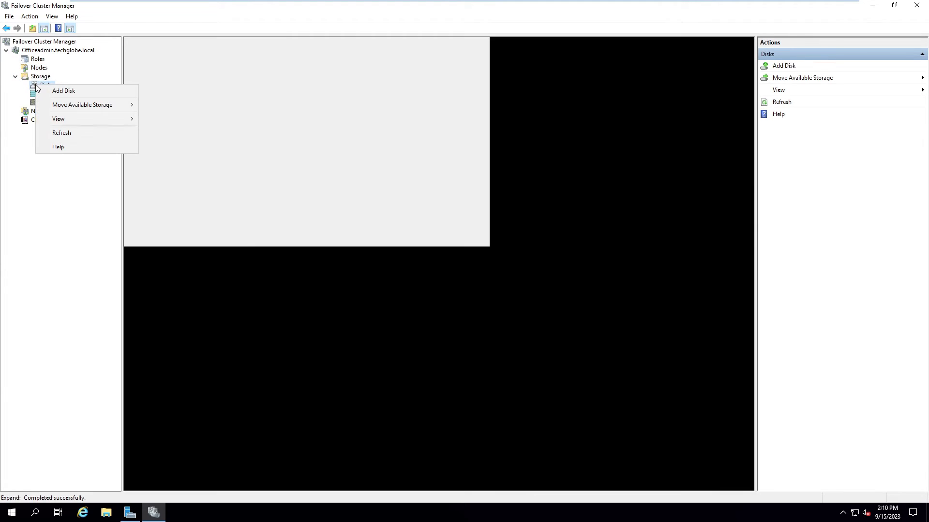
click(63, 91)
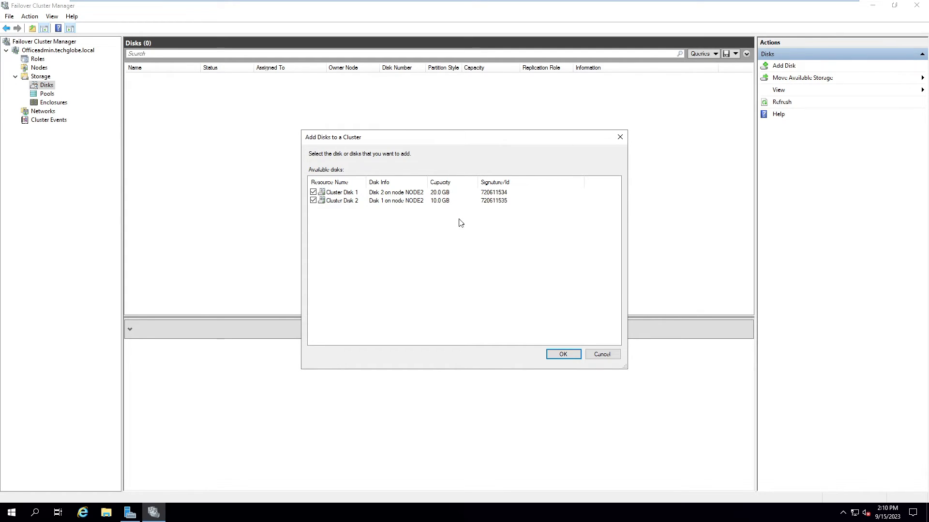
click(570, 355)
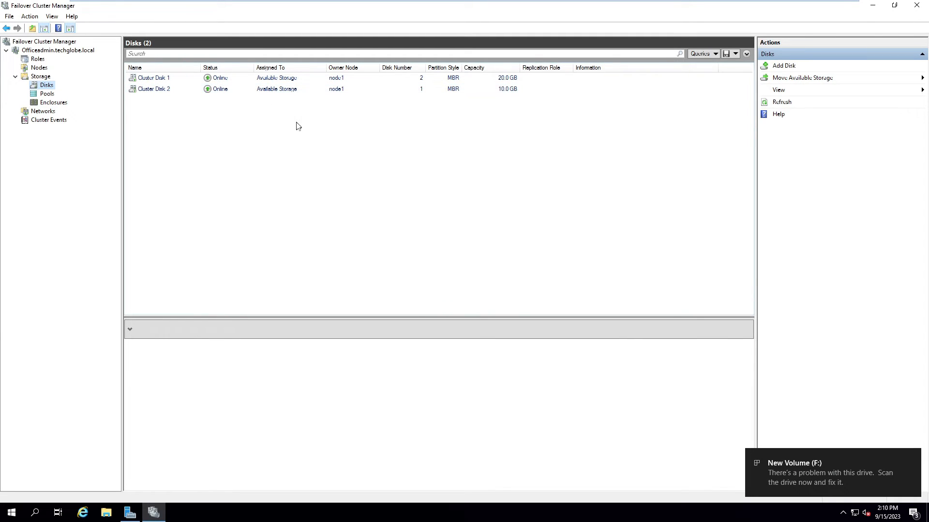
click(38, 59)
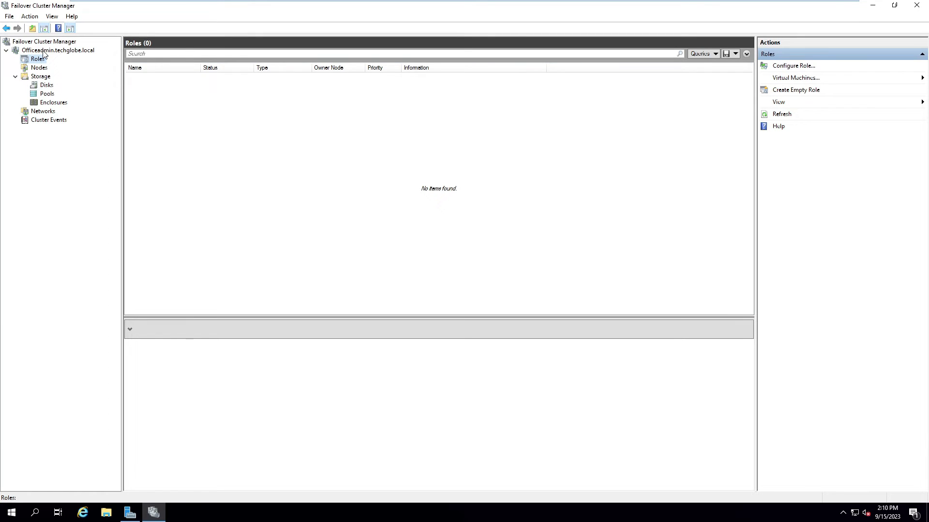
Step: Show the Officeadmin summary and launch Configure Cluster Quorum Settings from More Actions
right_click(43, 50)
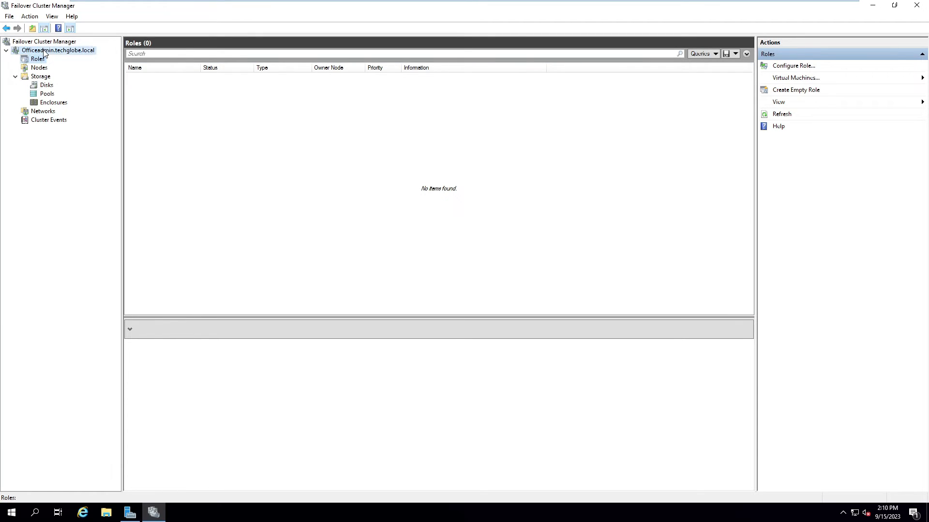
click(64, 50)
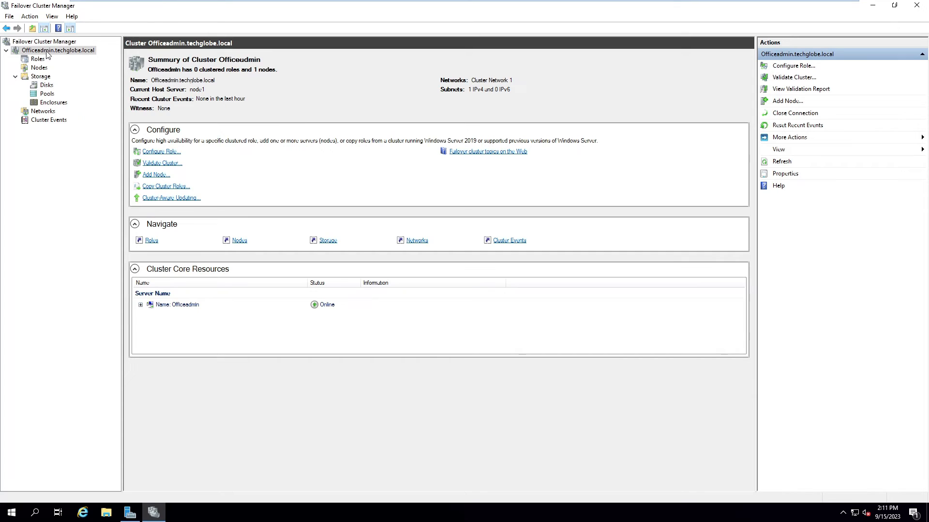
right_click(40, 52)
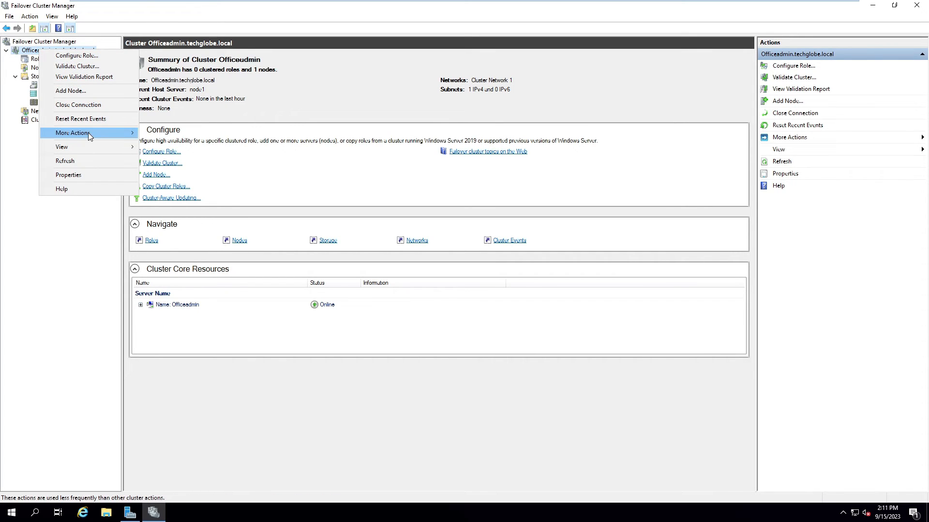
mouse_move(89, 136)
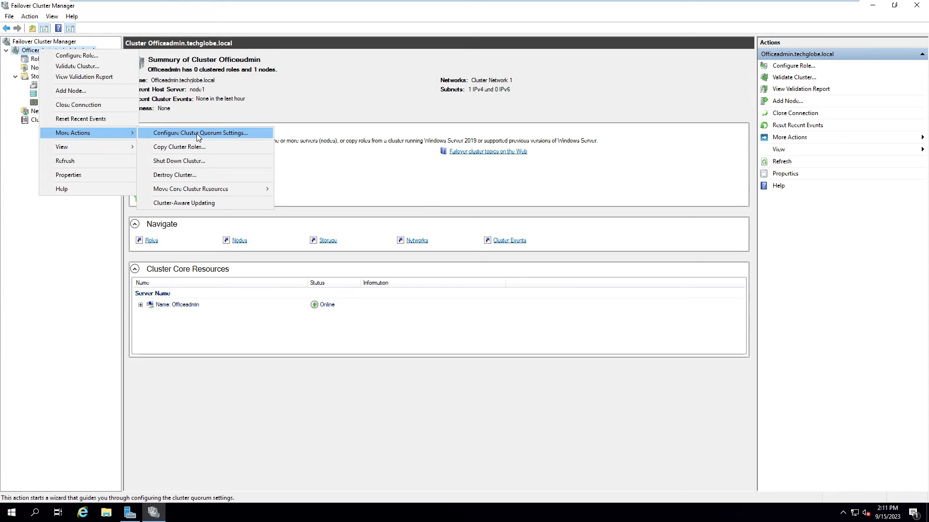
click(197, 133)
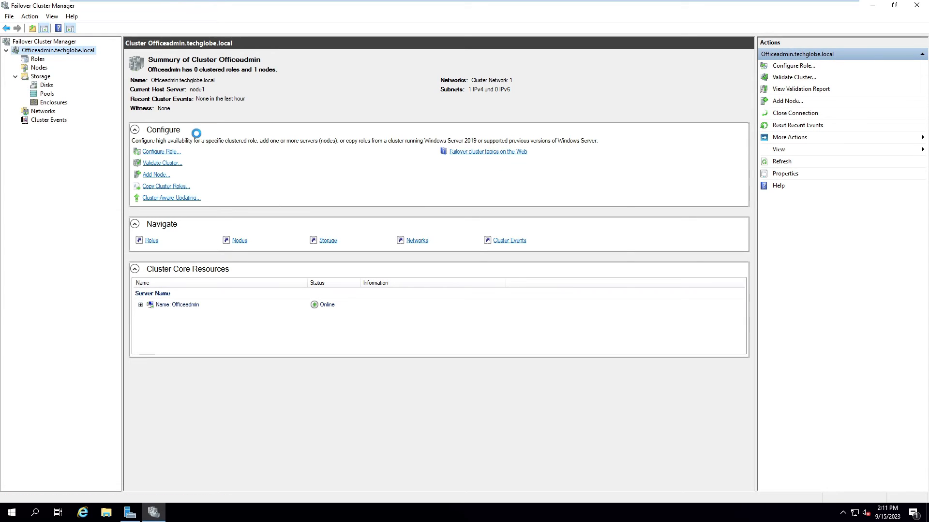
Step: In the quorum wizard, choose to select the quorum witness and configure a disk witness
click(555, 349)
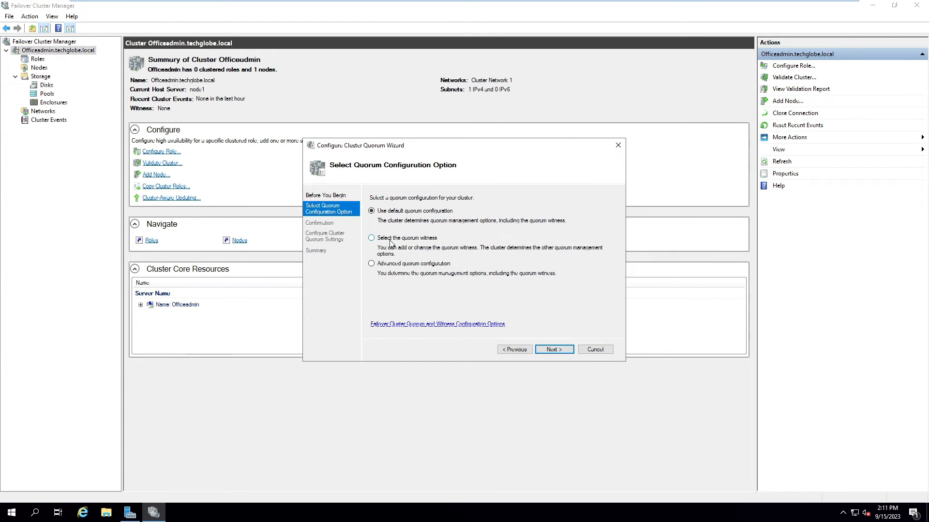
click(371, 238)
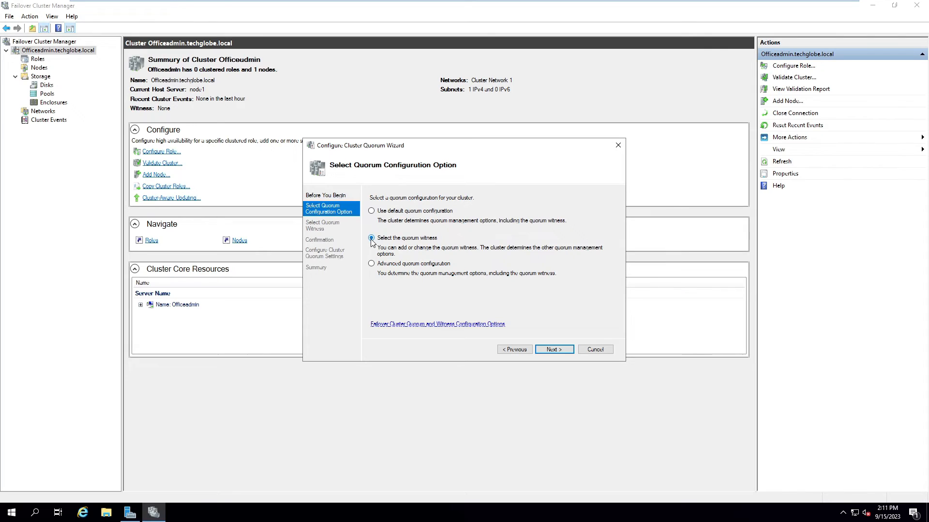
click(554, 350)
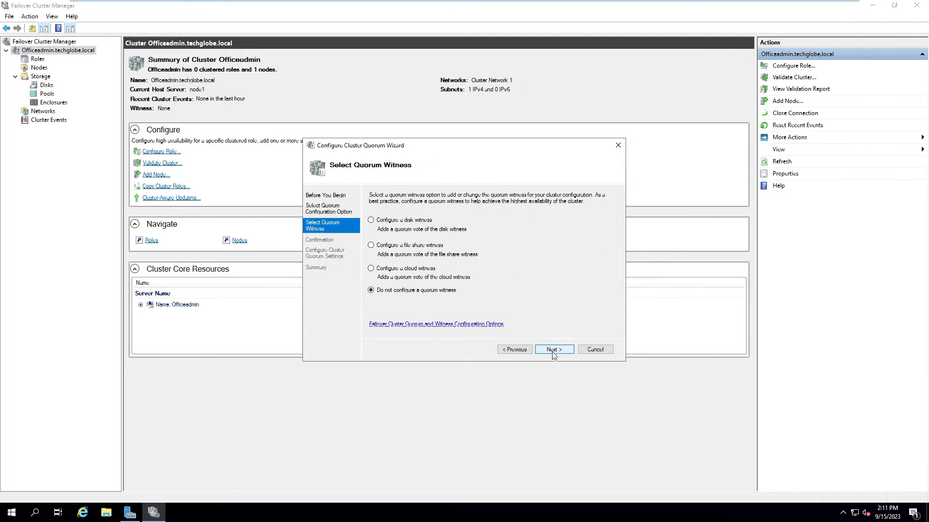
click(371, 221)
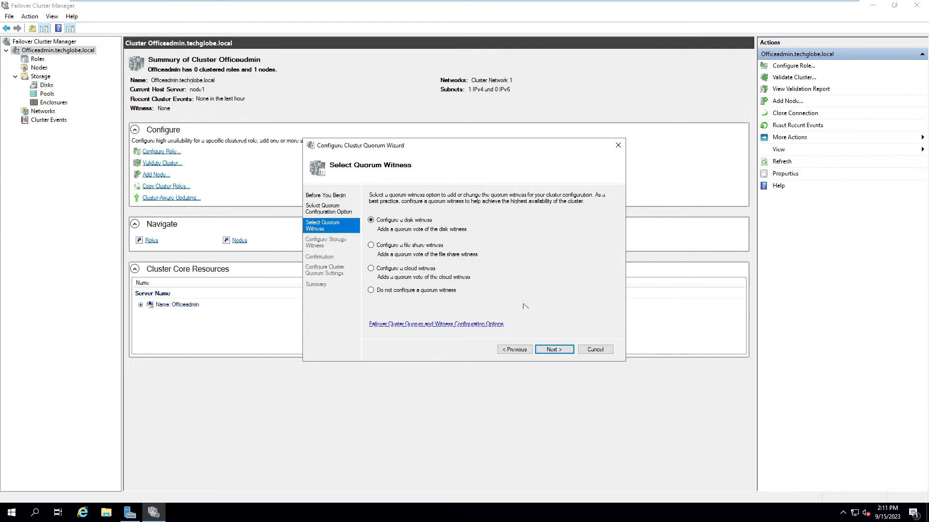
click(553, 349)
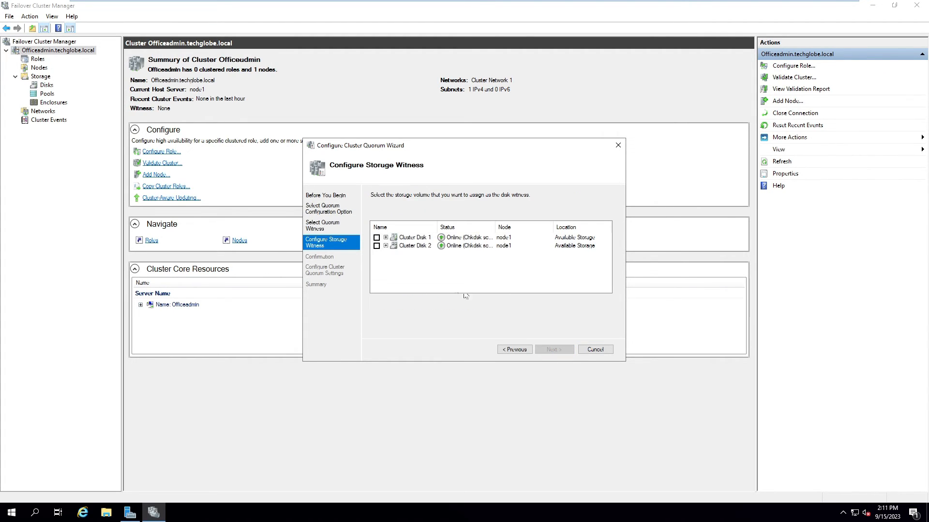
Step: Pick Cluster Disk 2 as the witness disk and finish the quorum wizard
click(388, 240)
click(377, 237)
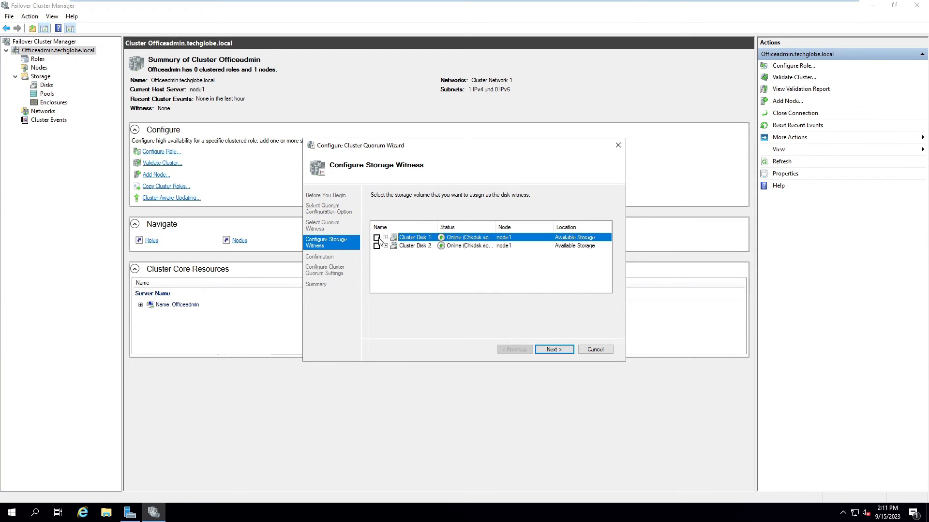
mouse_move(494, 230)
mouse_down()
mouse_move(527, 230)
mouse_move(484, 230)
mouse_up()
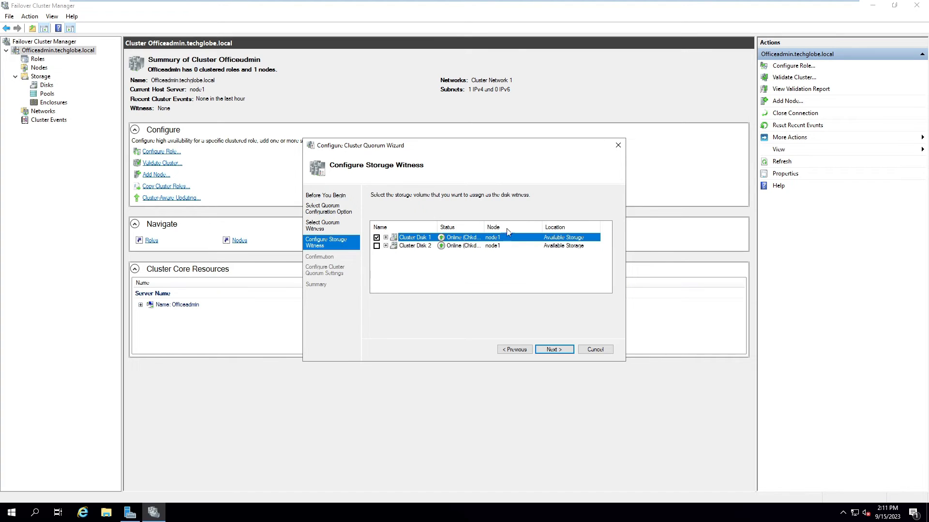
click(376, 246)
click(386, 237)
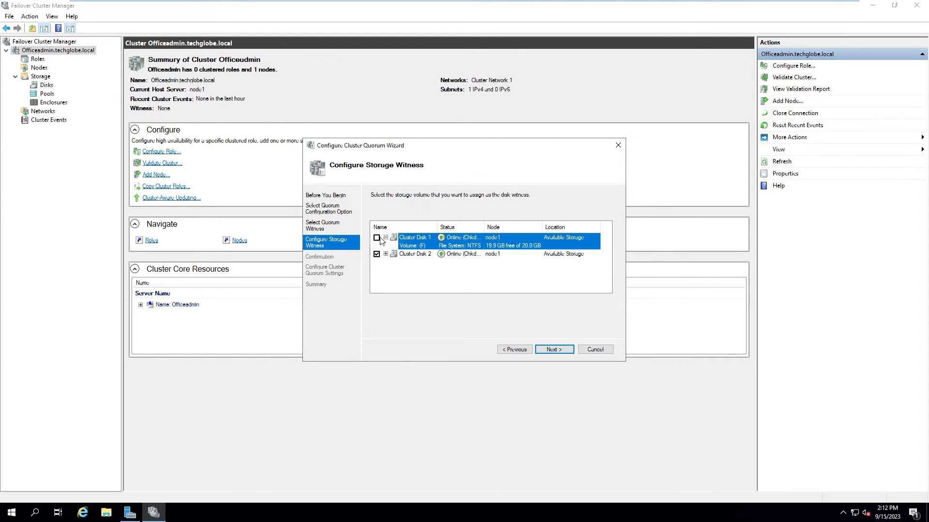
click(376, 238)
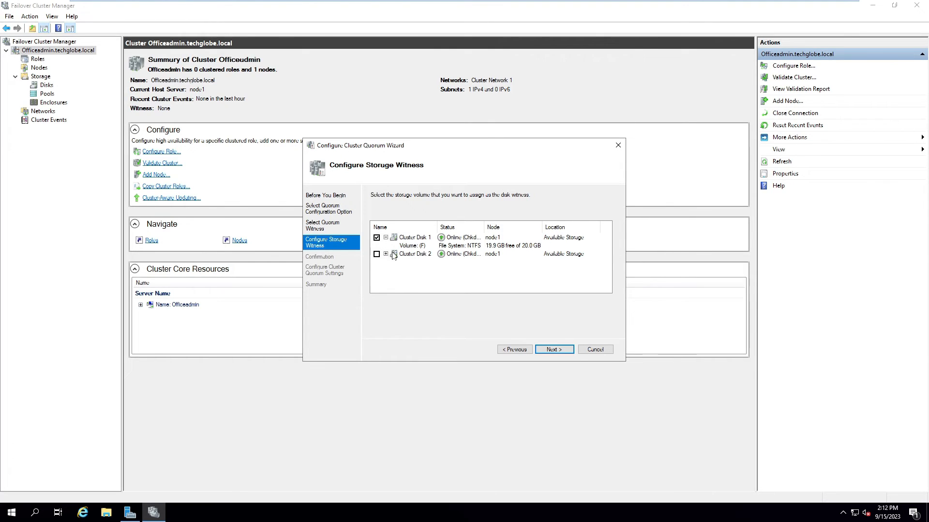
click(376, 255)
click(385, 254)
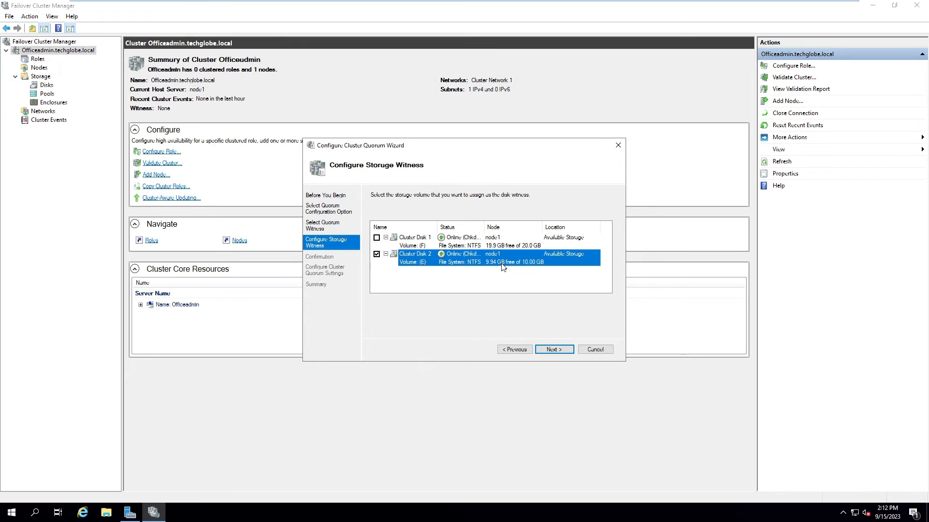
click(554, 350)
click(551, 350)
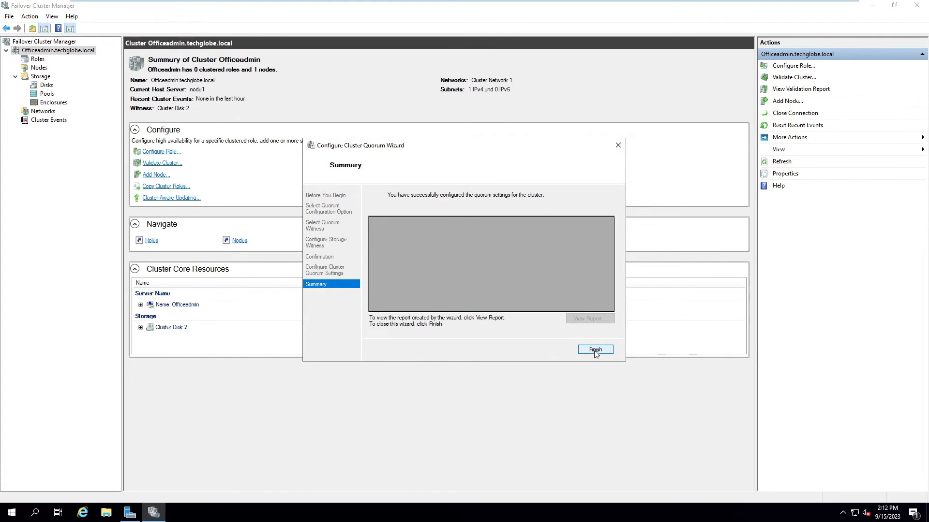
click(593, 351)
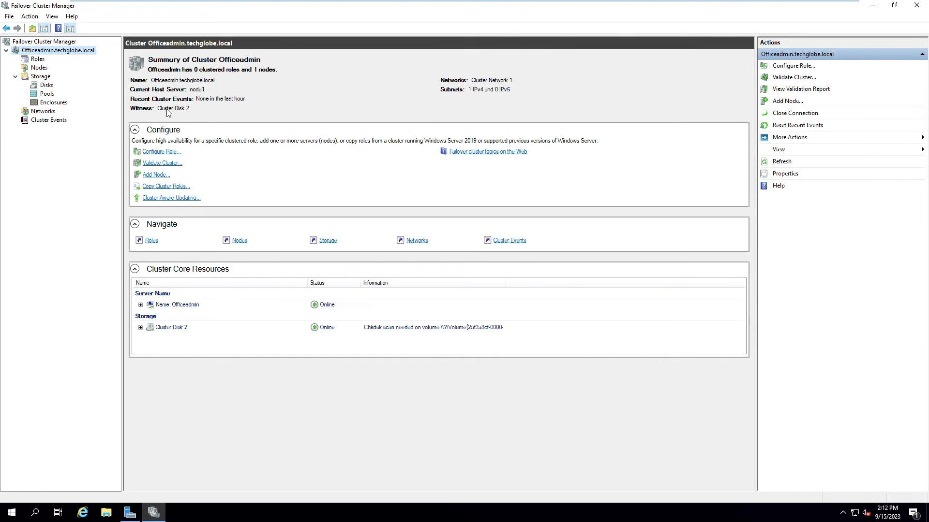
Step: Add Cluster Disk 1 to Cluster Shared Volumes from the Disks list, then show the empty Roles list
click(44, 84)
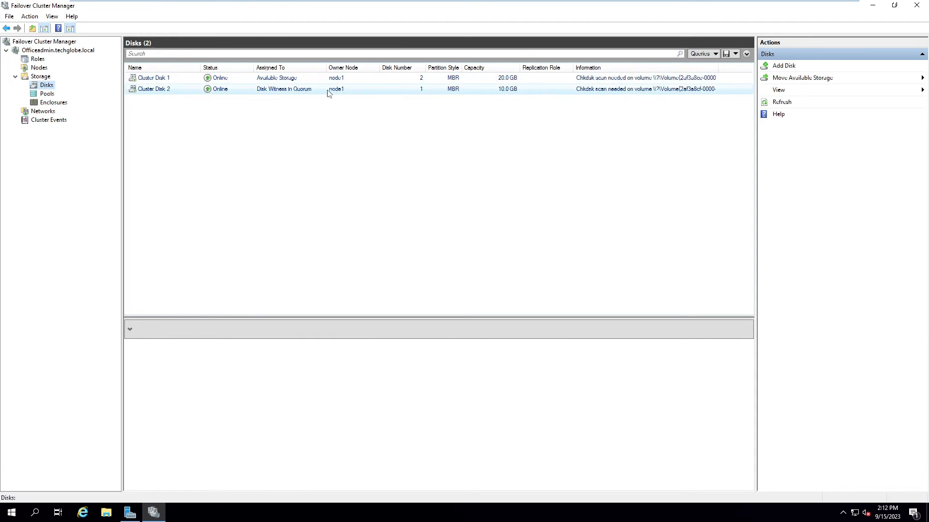
right_click(288, 78)
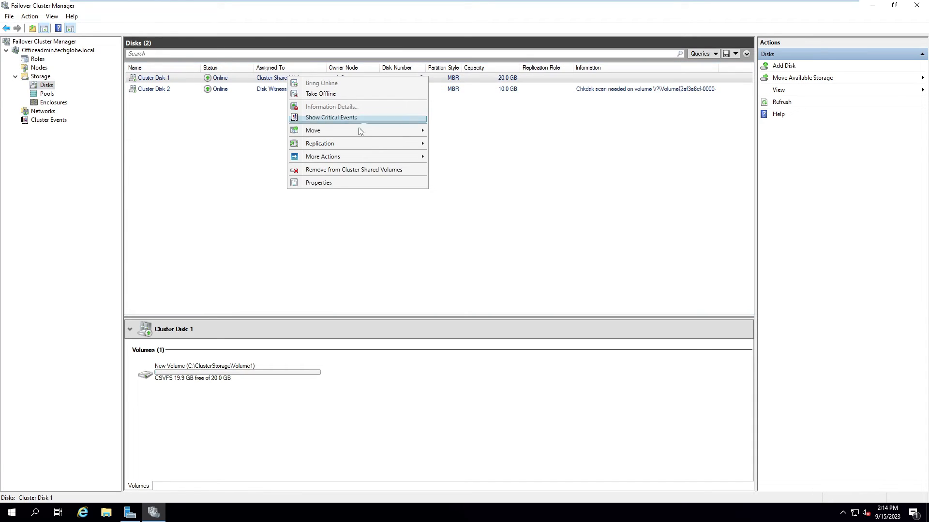
click(233, 126)
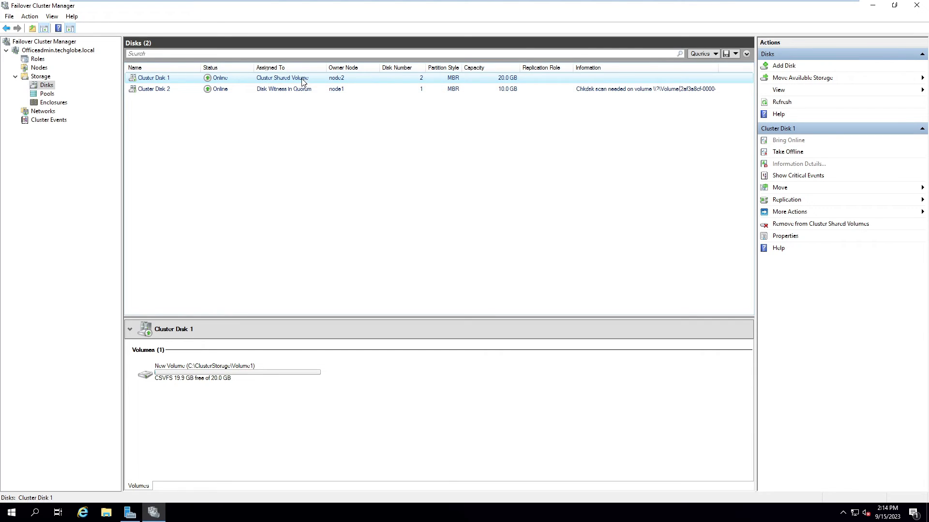
click(38, 60)
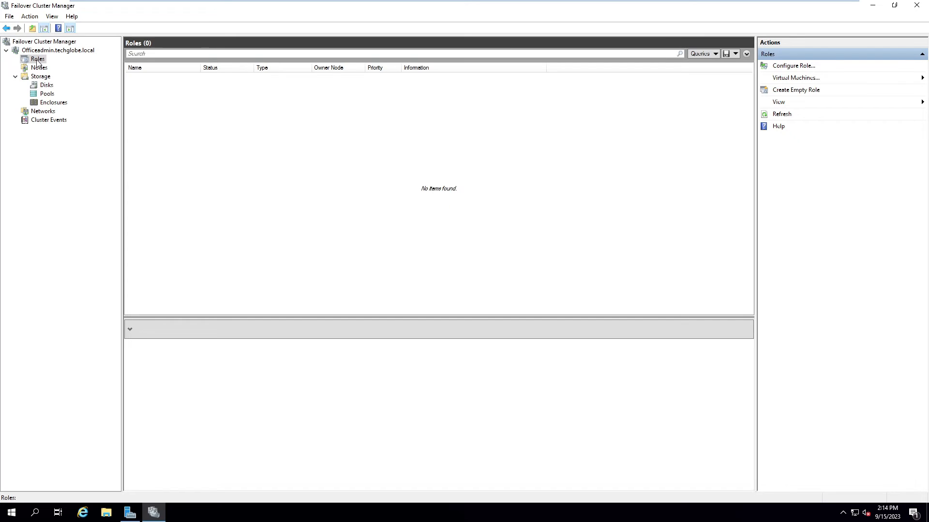
Step: Start the High Availability Wizard from Roles and pick File Server as the clustered role
right_click(37, 61)
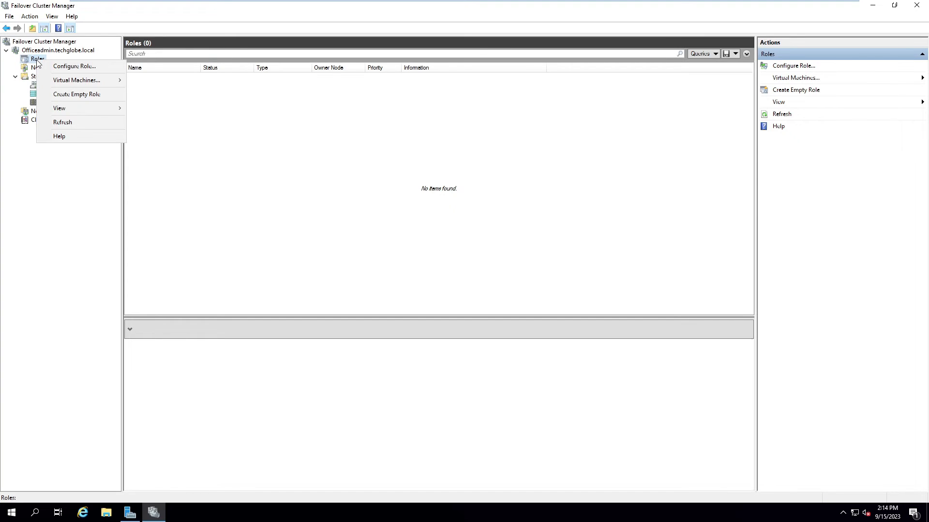
click(97, 66)
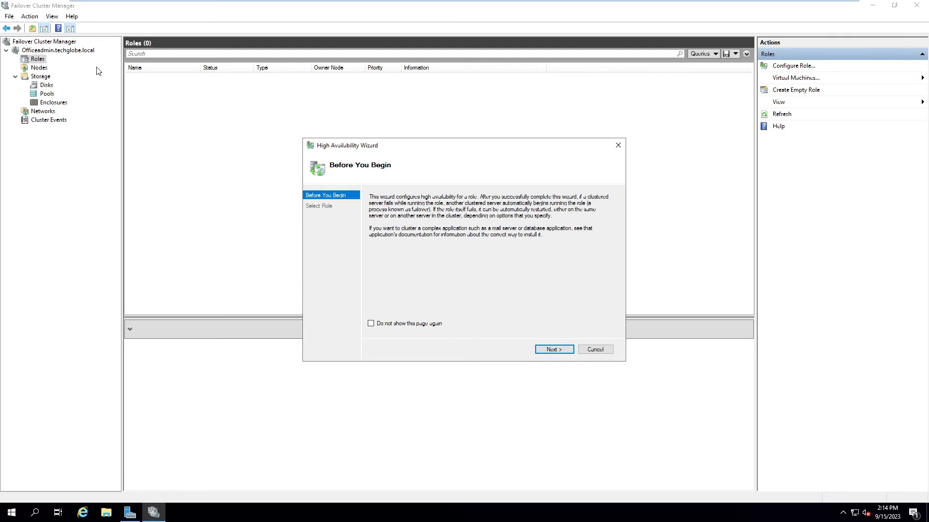
click(551, 350)
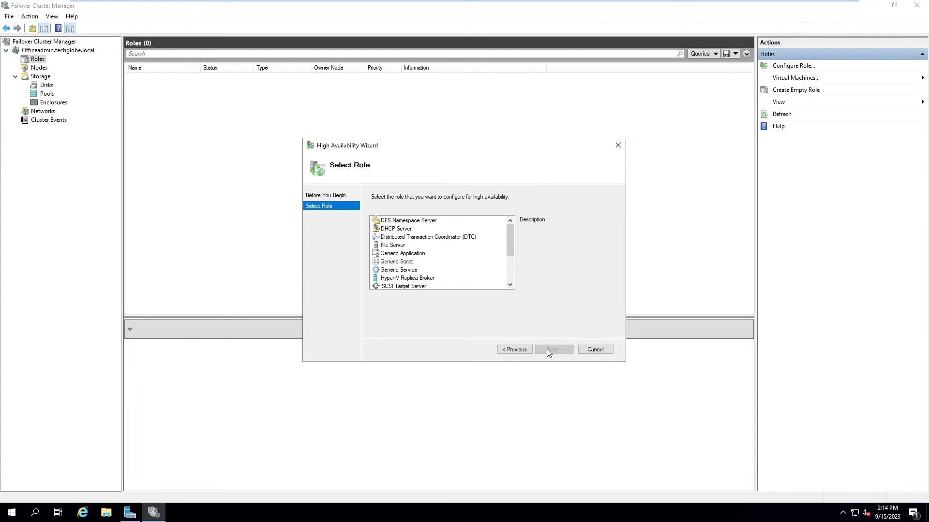
click(392, 246)
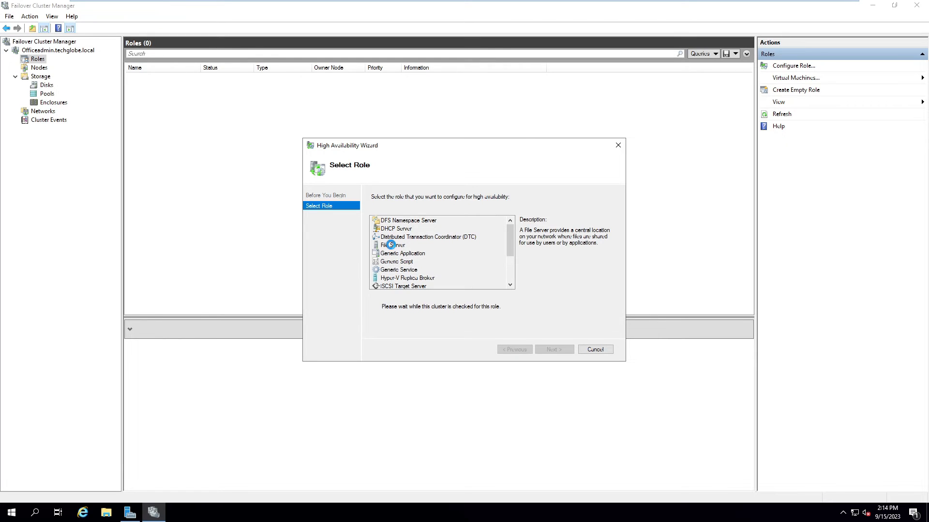
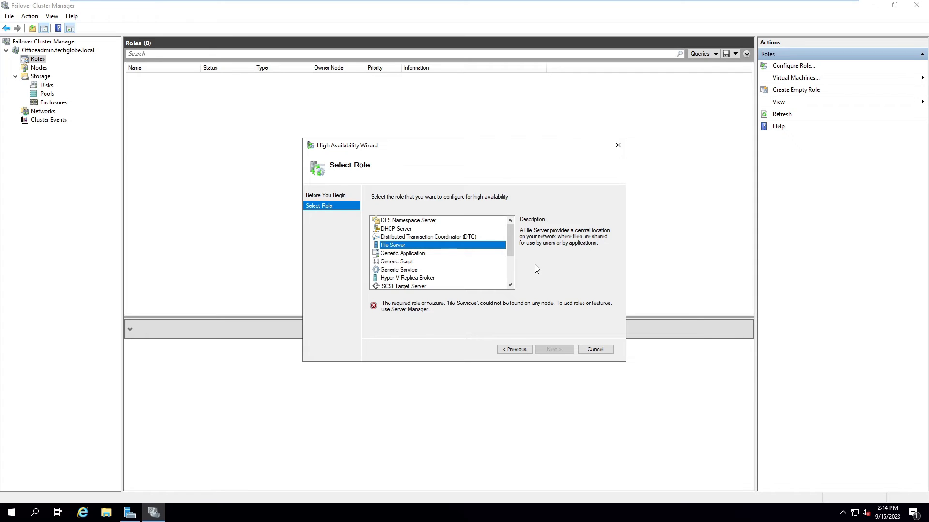
Step: Cancel the High Availability Wizard, minimize Failover Cluster Manager and bring up the Server Manager dashboard
click(591, 350)
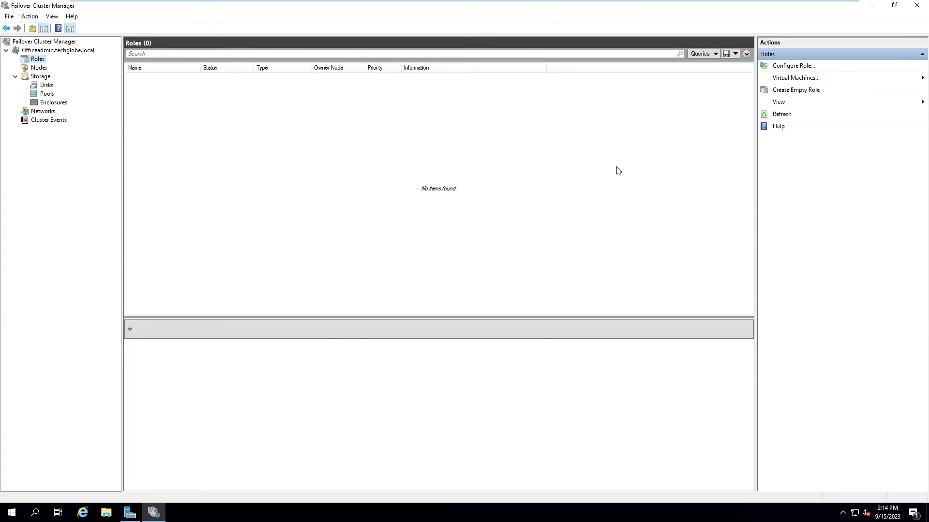
click(873, 5)
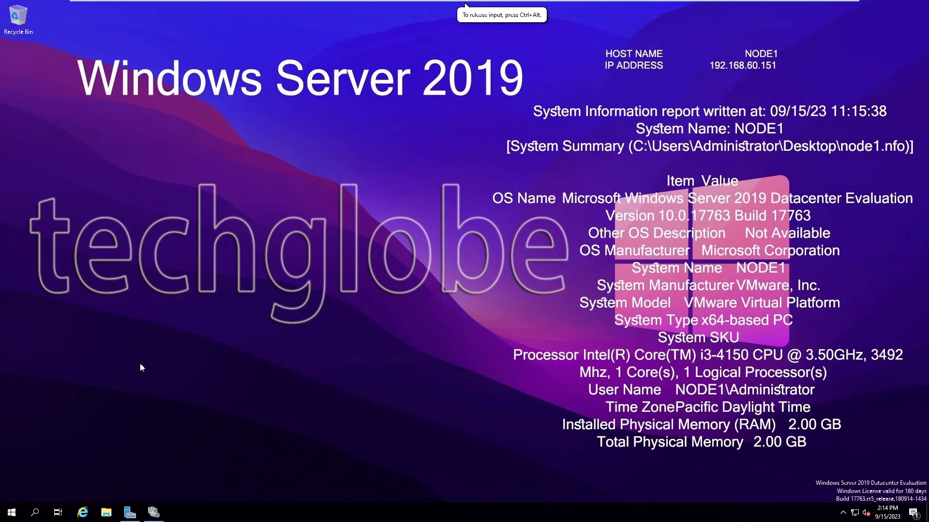
click(130, 514)
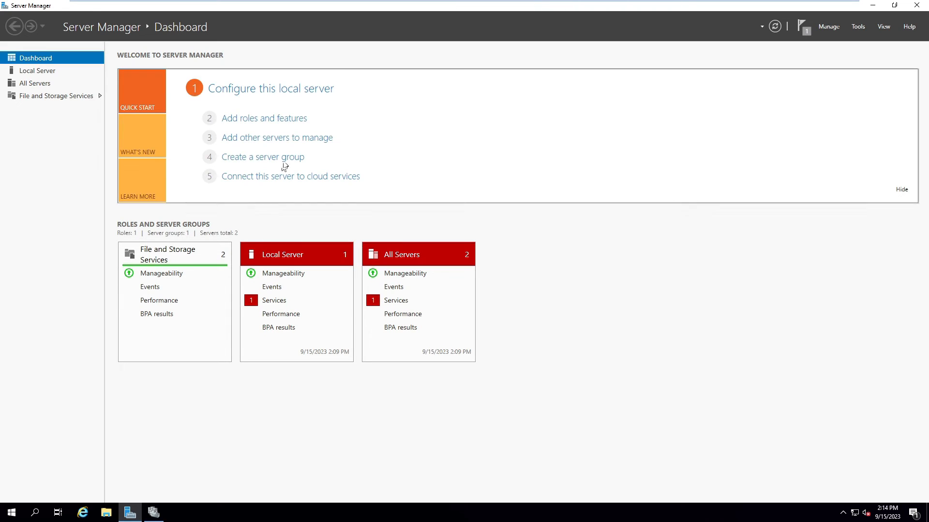
Step: In Add Roles and Features on node1, select File and iSCSI Services > File Server
click(251, 121)
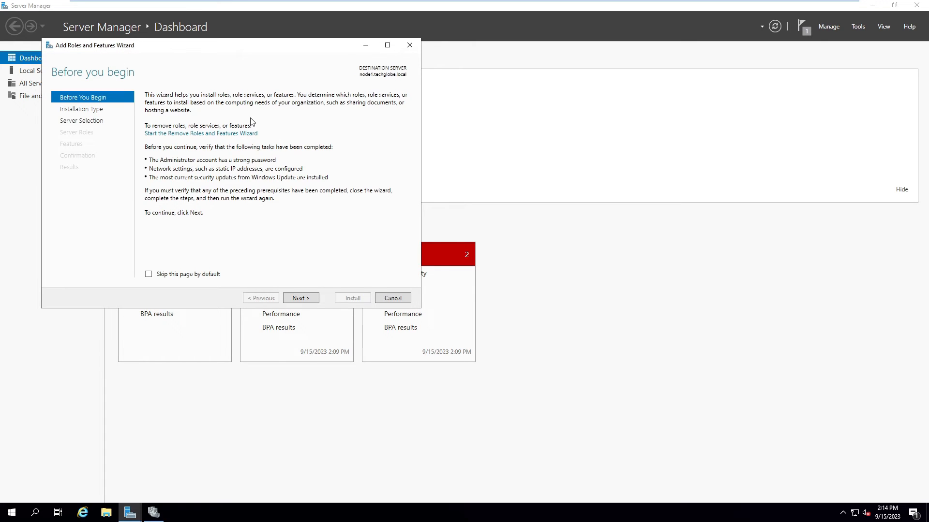
click(299, 298)
click(300, 298)
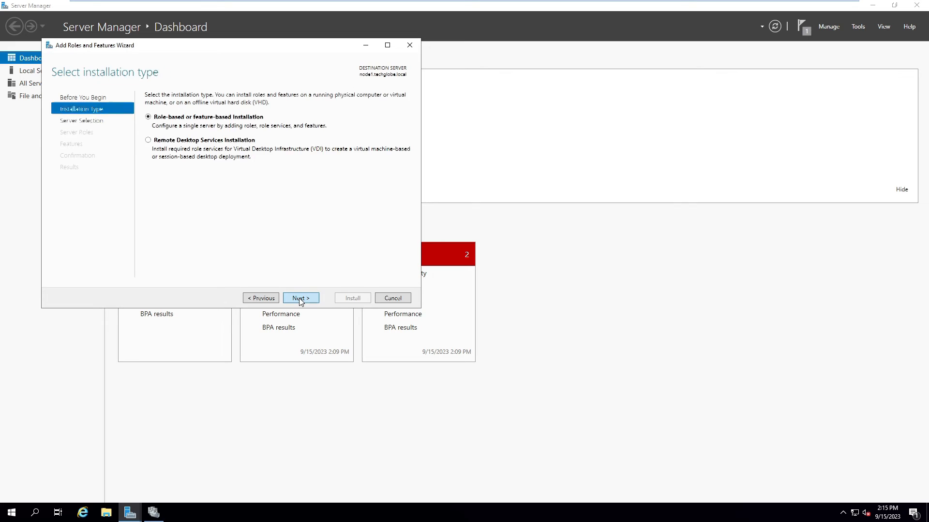
click(300, 298)
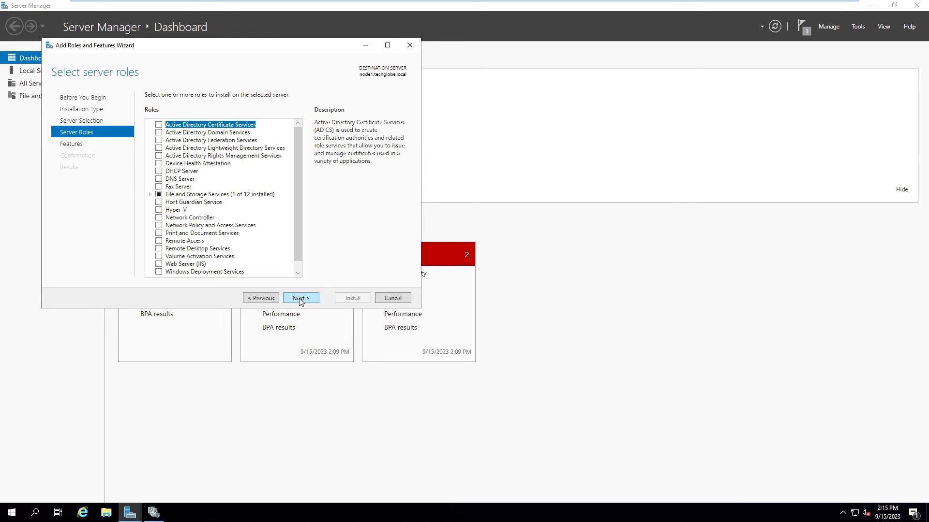
double_click(171, 195)
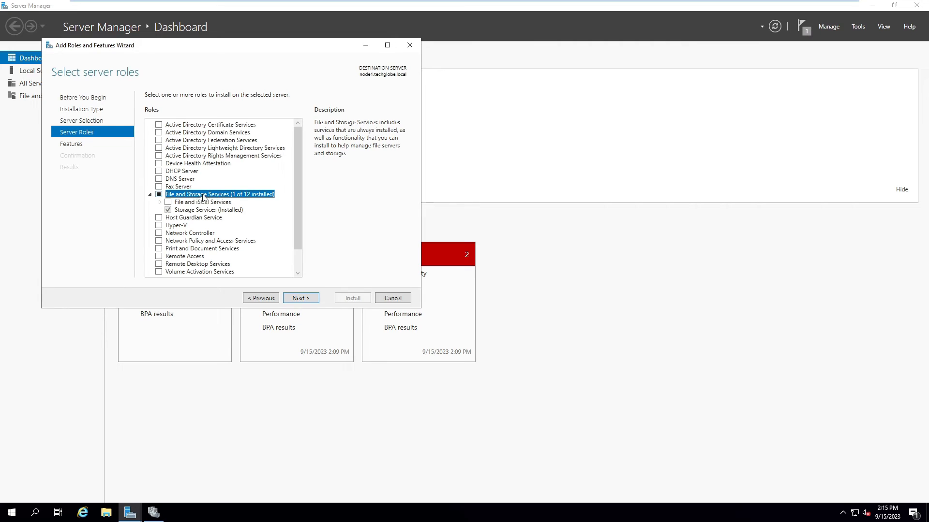
click(159, 203)
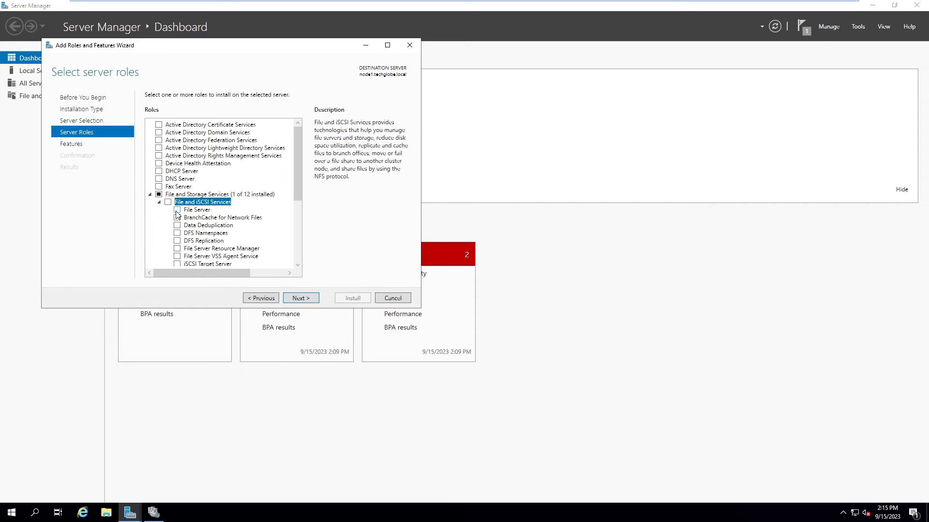
click(177, 212)
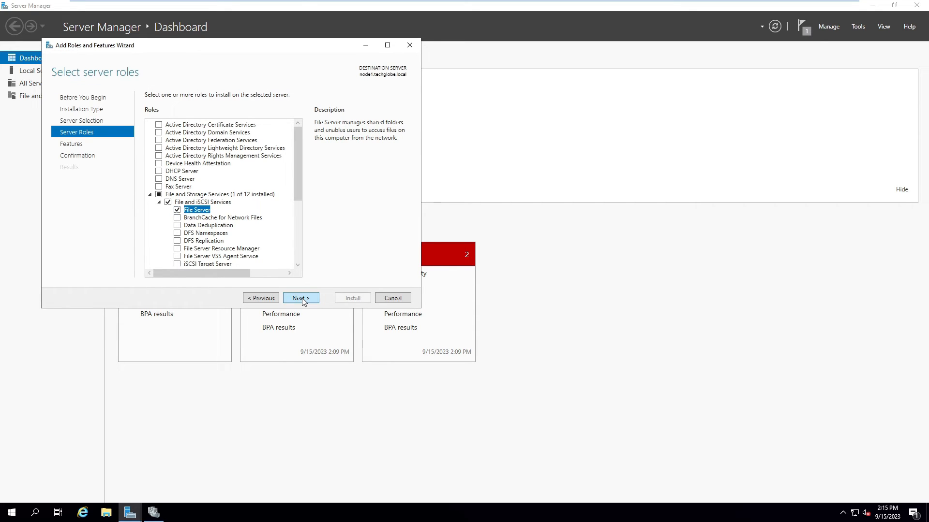
click(300, 298)
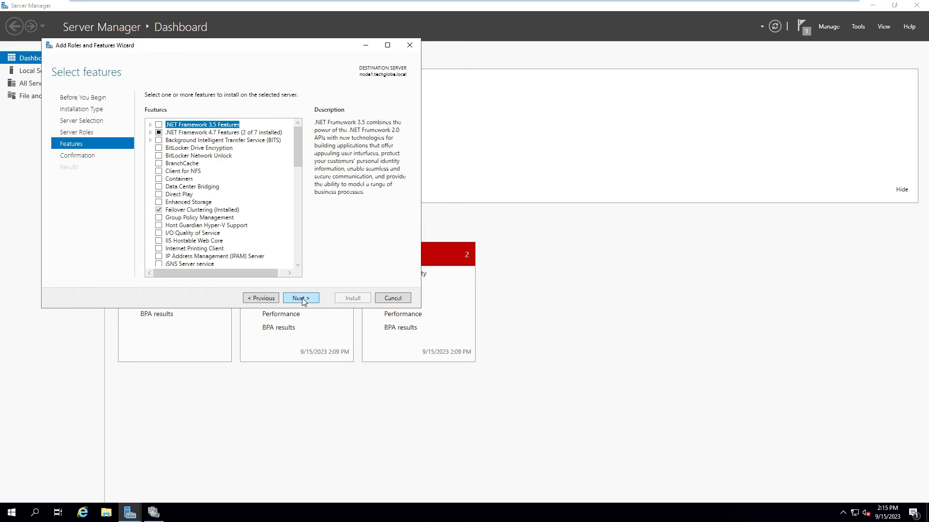
click(301, 299)
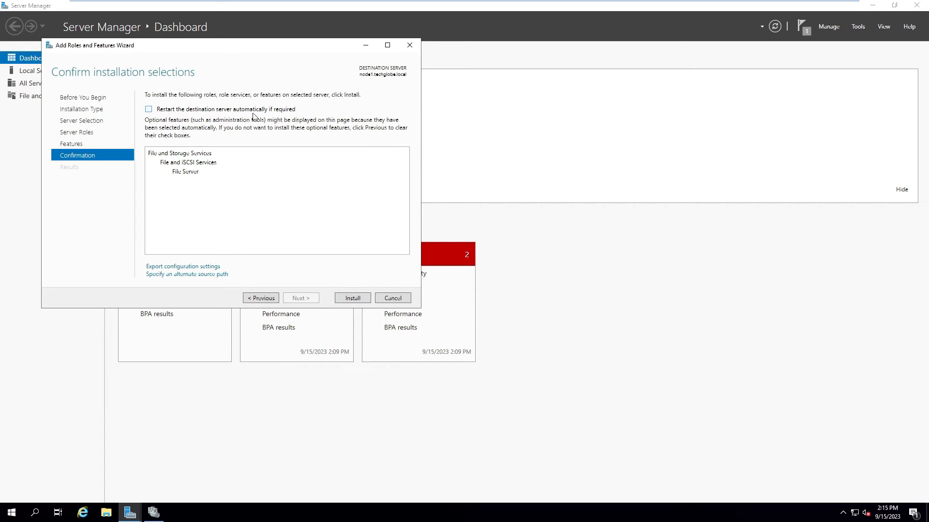
Step: Allow automatic restart and start installing the File Server role on node1
click(148, 109)
click(485, 289)
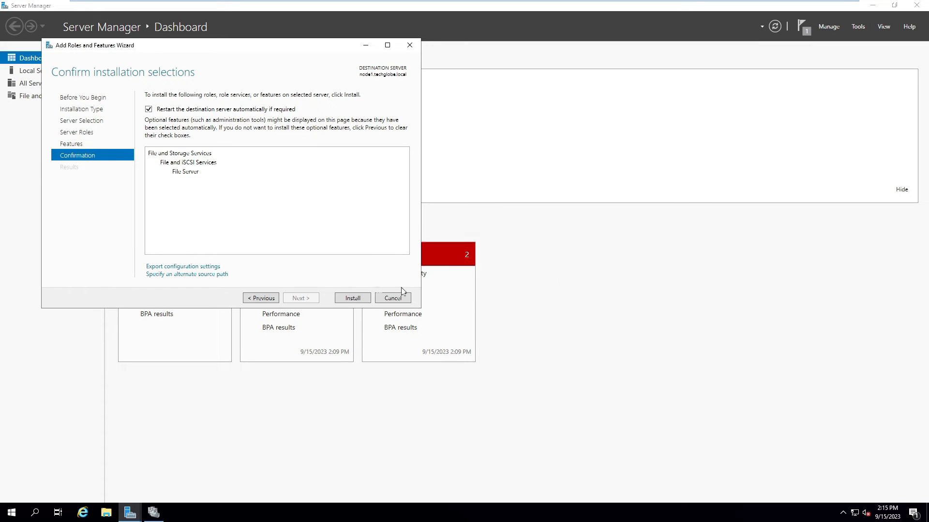
click(349, 300)
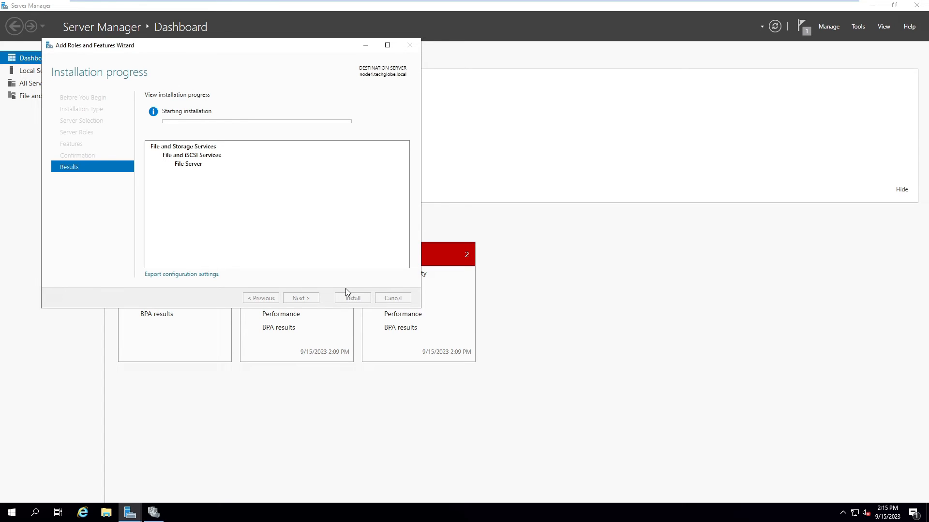
mouse_move(313, 3)
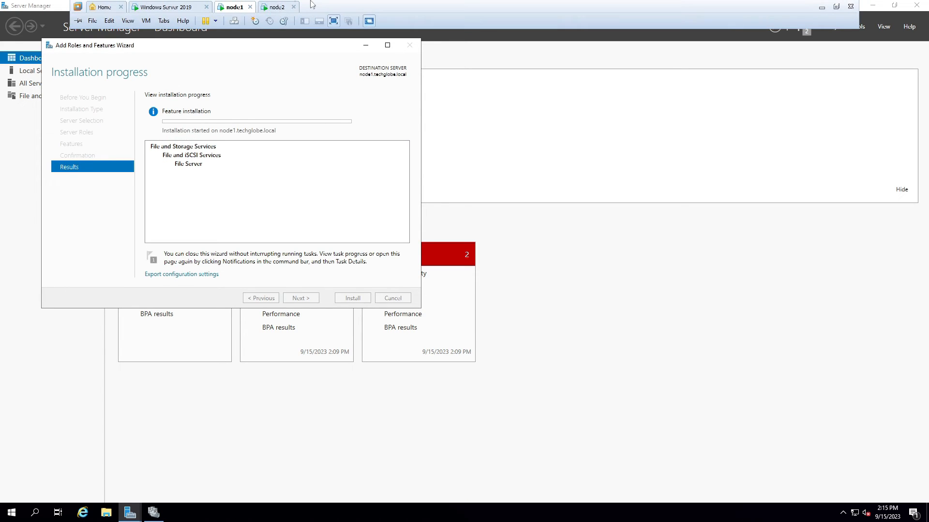
click(275, 8)
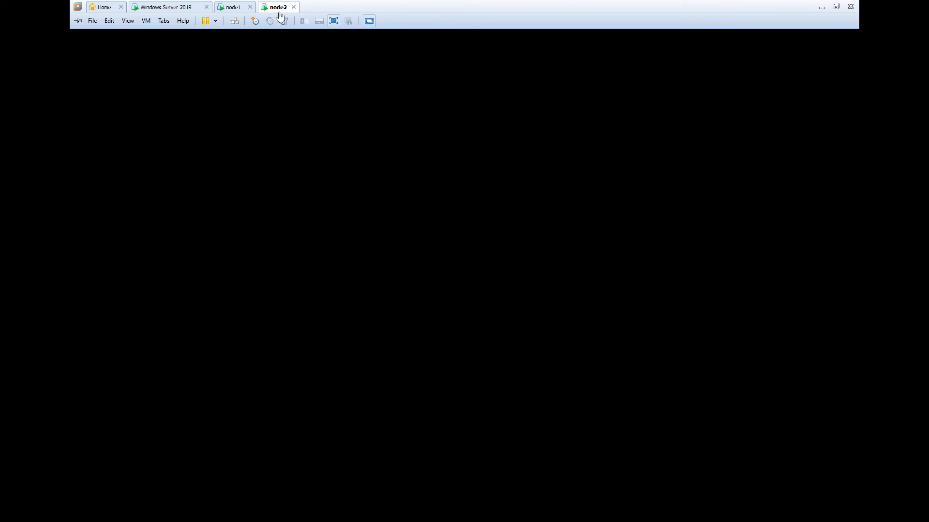
Step: Sign in to node2 with the account password and select the File Server role in Add Roles and Features
text(P@ssw0rd1)
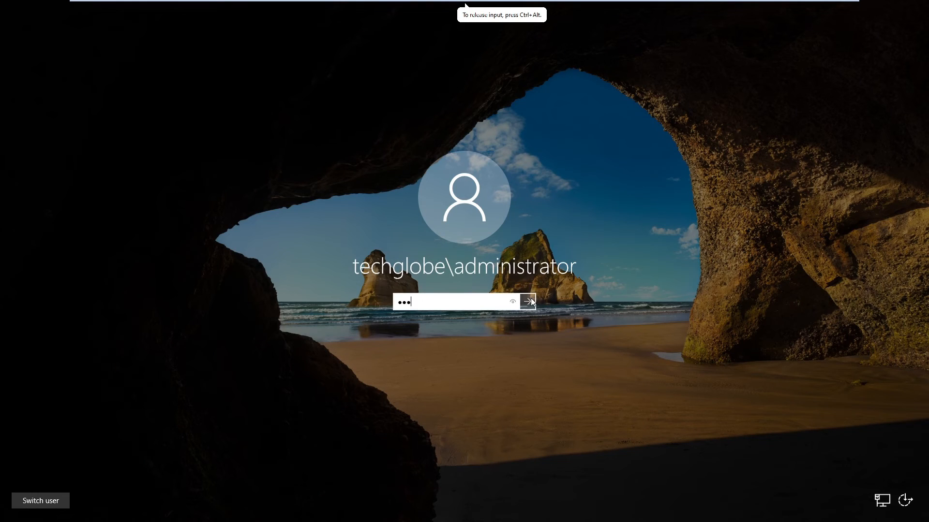
text(234)
key(Return)
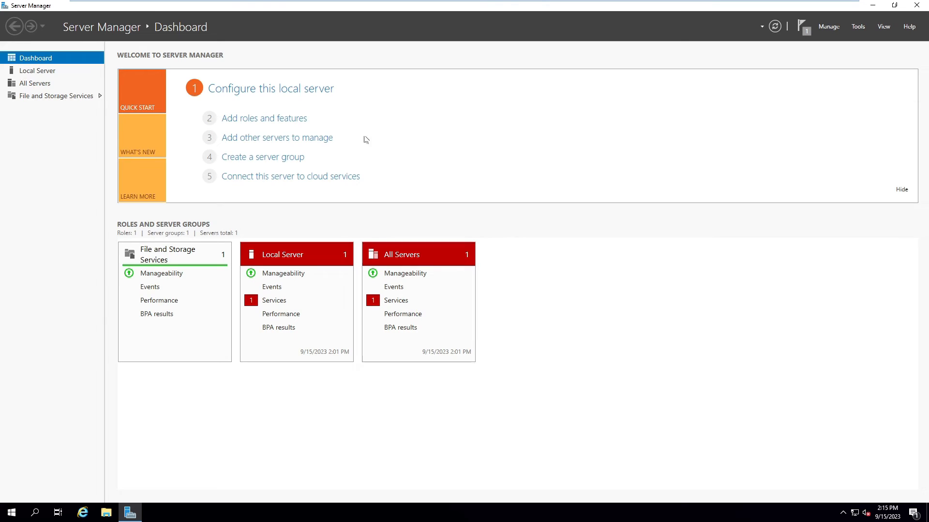
click(266, 124)
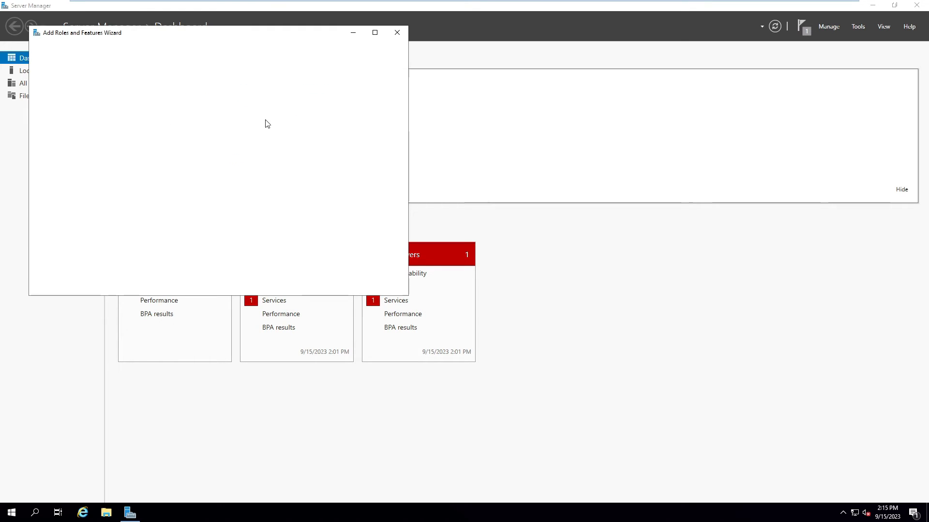
click(288, 286)
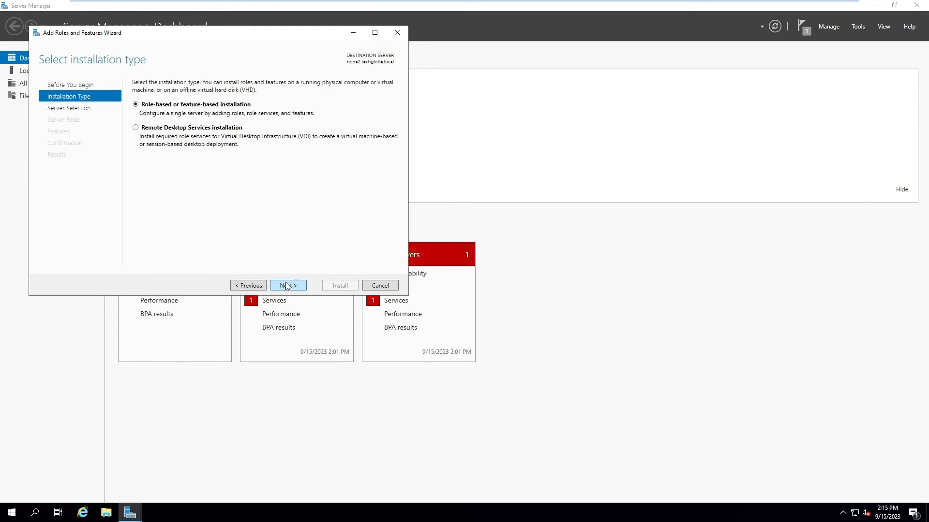
click(288, 286)
click(288, 286)
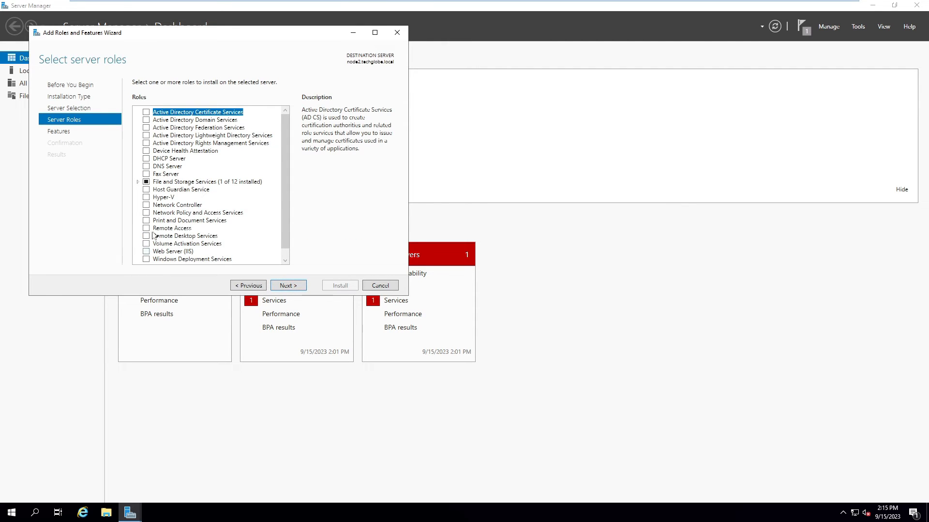
click(138, 182)
click(156, 190)
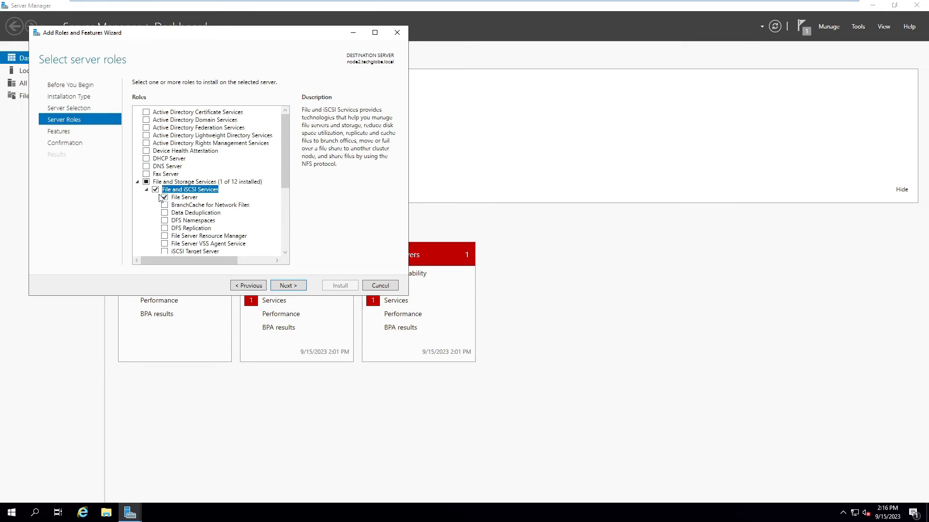
Step: Allow automatic restart and start installing the File Server role on node2
scroll(285, 203, down, 4)
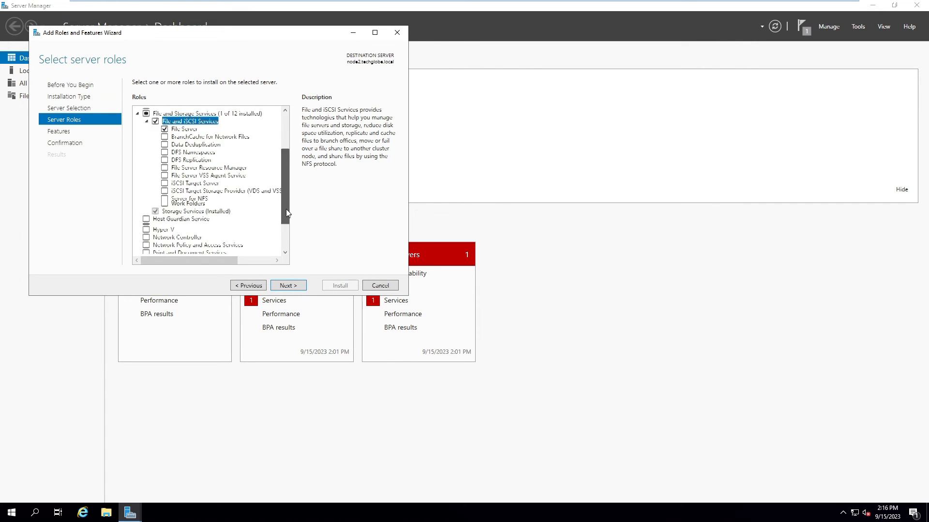
scroll(287, 201, up, 1)
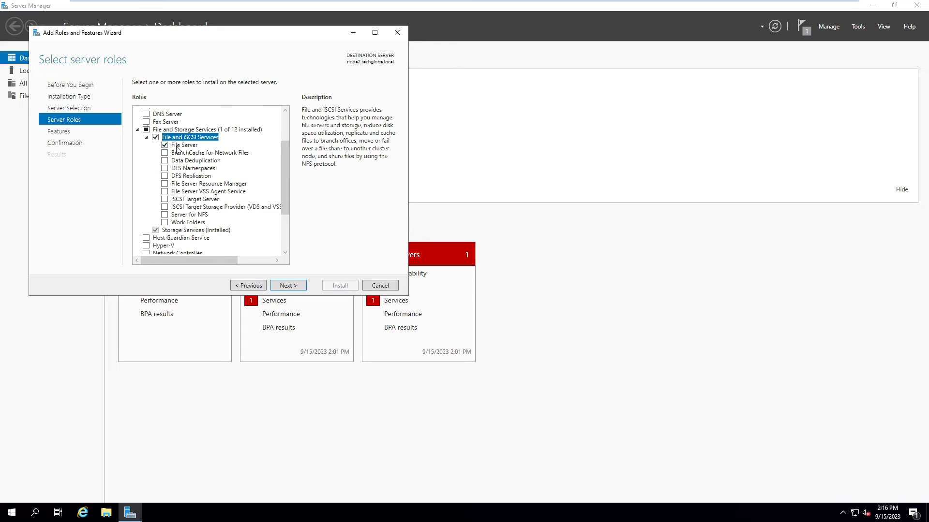
click(276, 289)
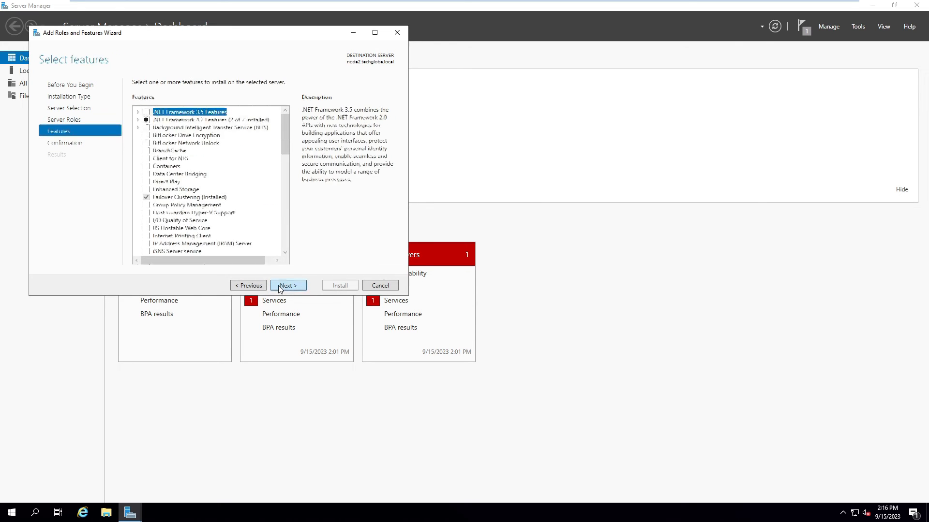
click(275, 284)
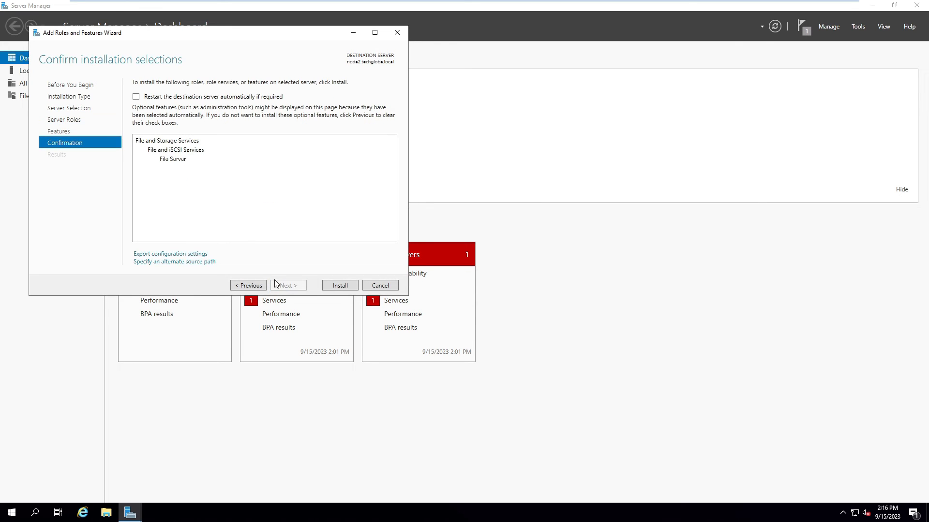
click(137, 98)
click(509, 289)
click(342, 286)
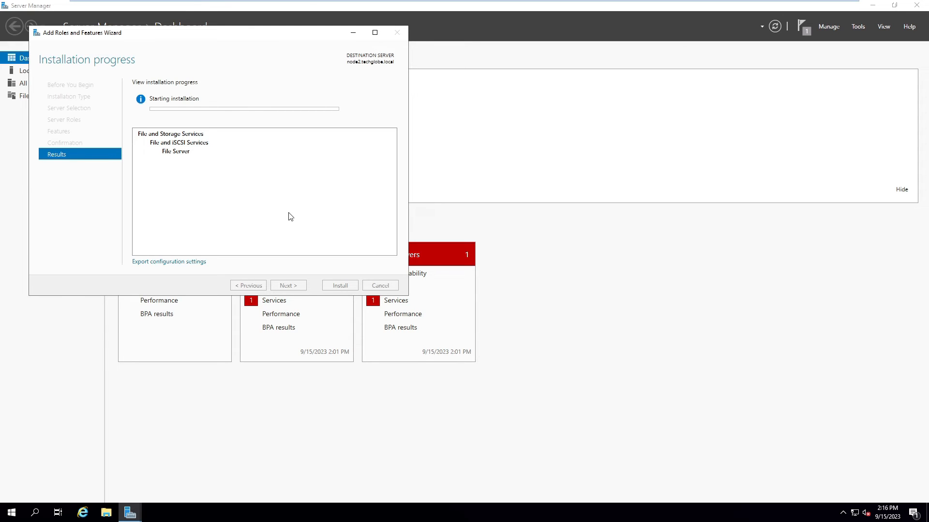
Step: Back on node1, close the completed File Server installation wizard and minimize Server Manager
mouse_move(308, 4)
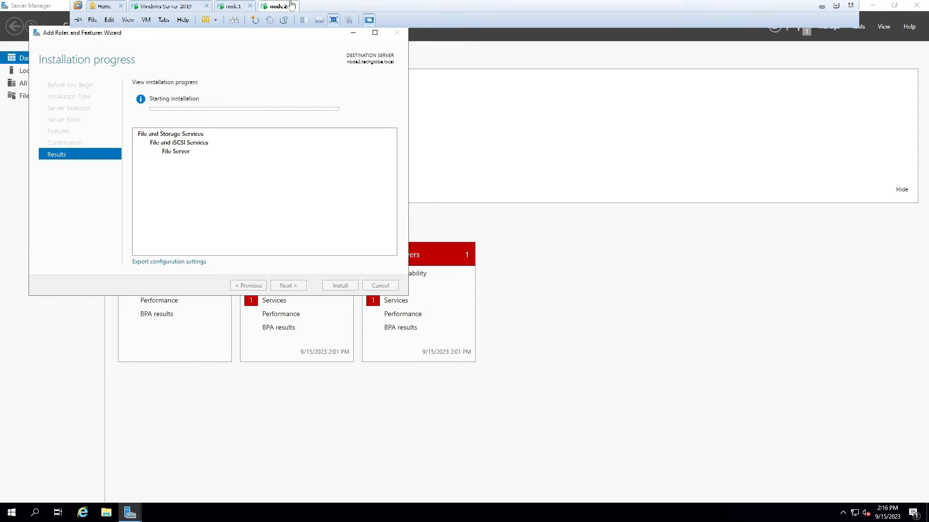
click(236, 9)
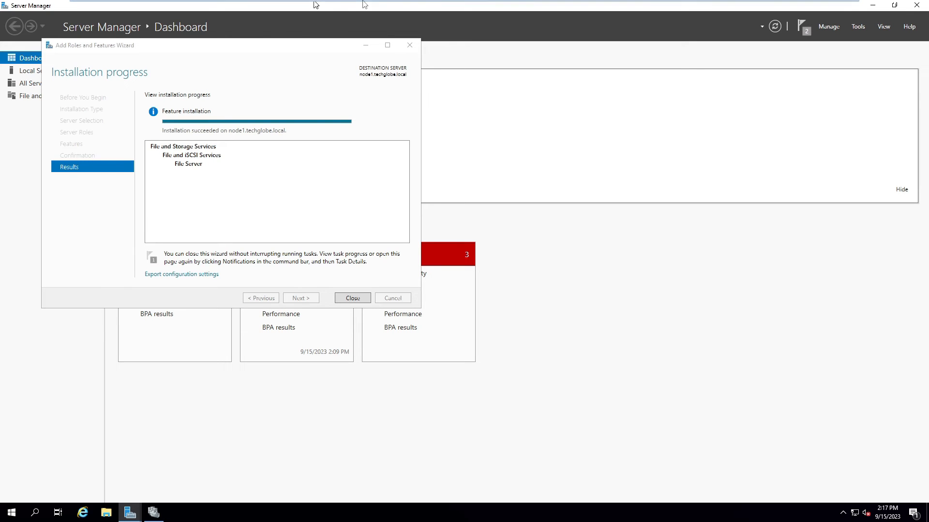
mouse_move(362, 1)
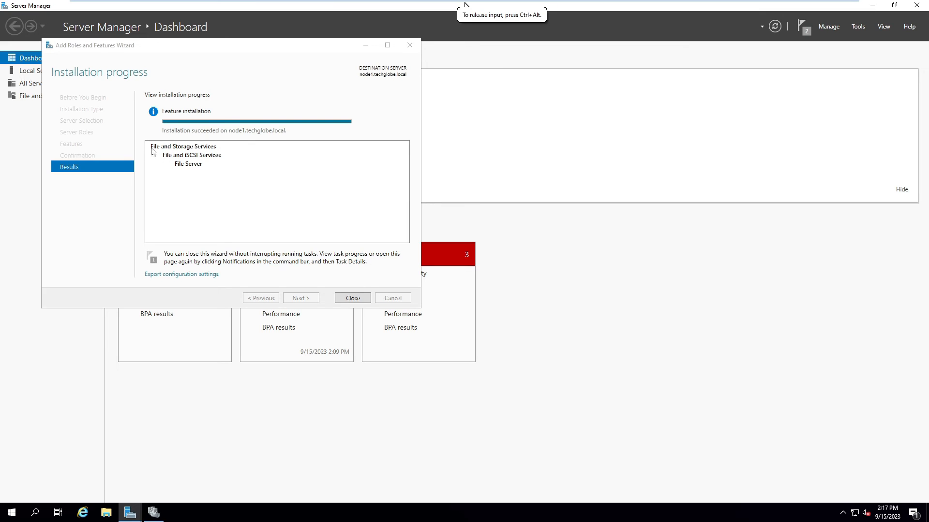
click(353, 298)
click(871, 6)
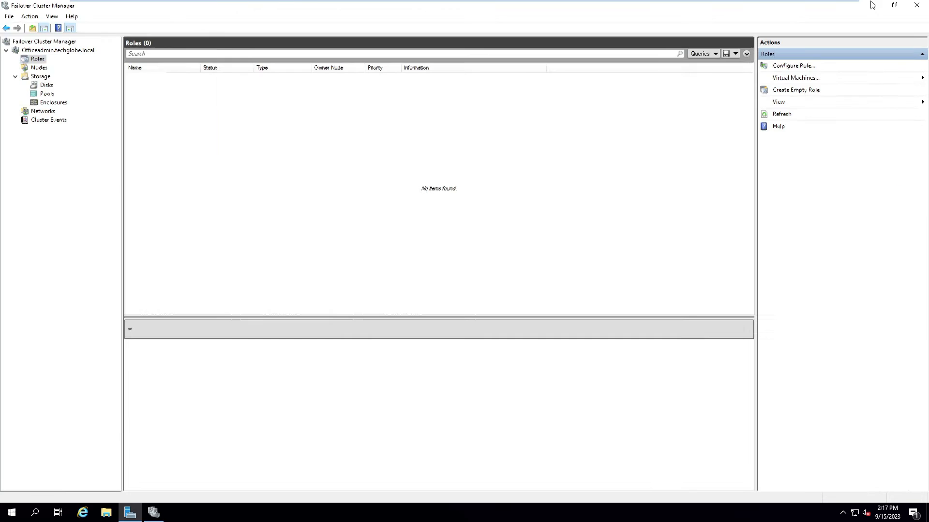
click(866, 8)
Step: Launch Configure Role from Roles and choose File Server as the clustered role
click(154, 513)
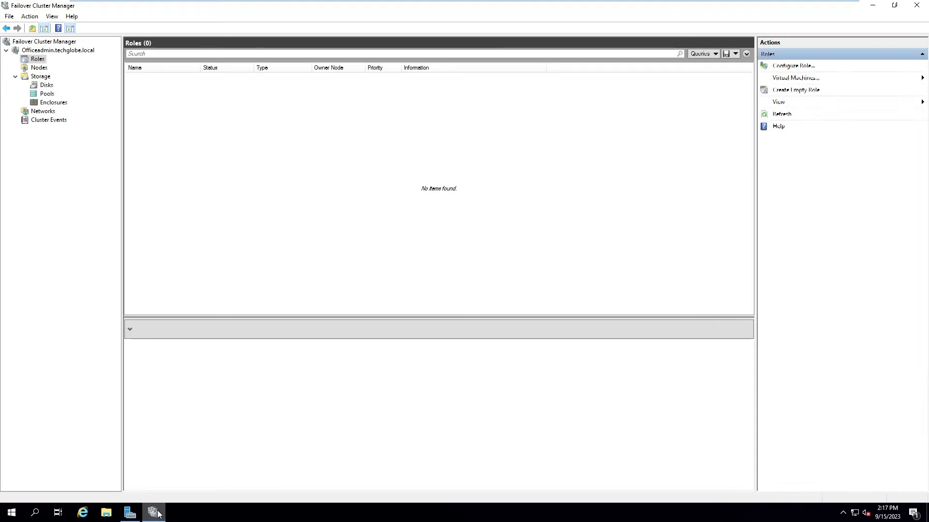
right_click(35, 60)
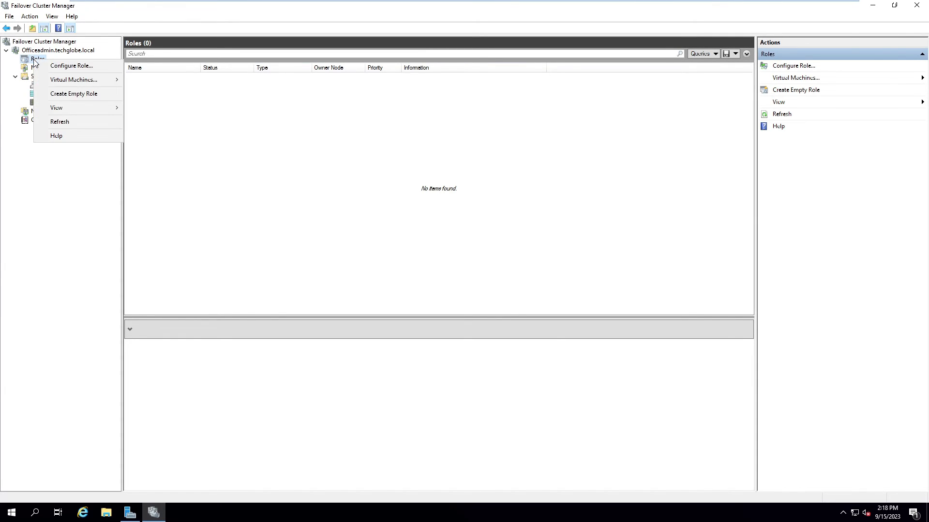
click(66, 68)
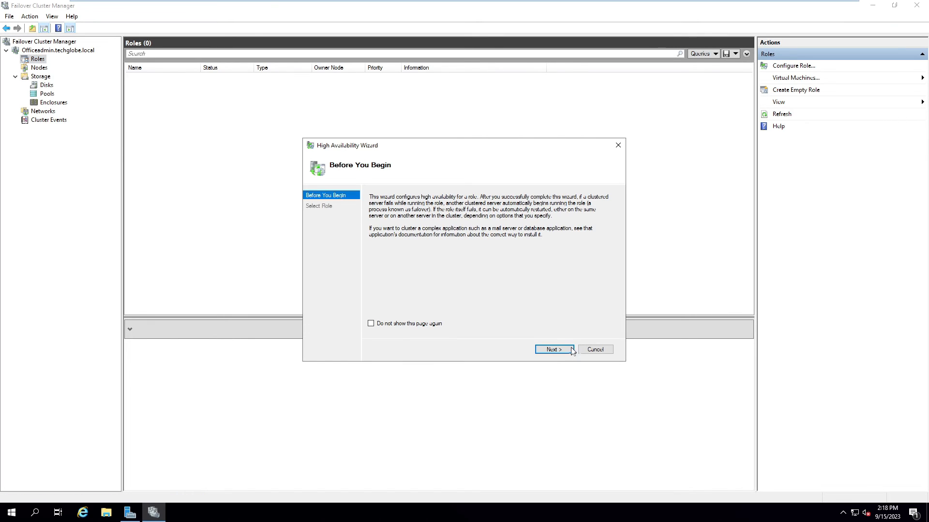
click(559, 352)
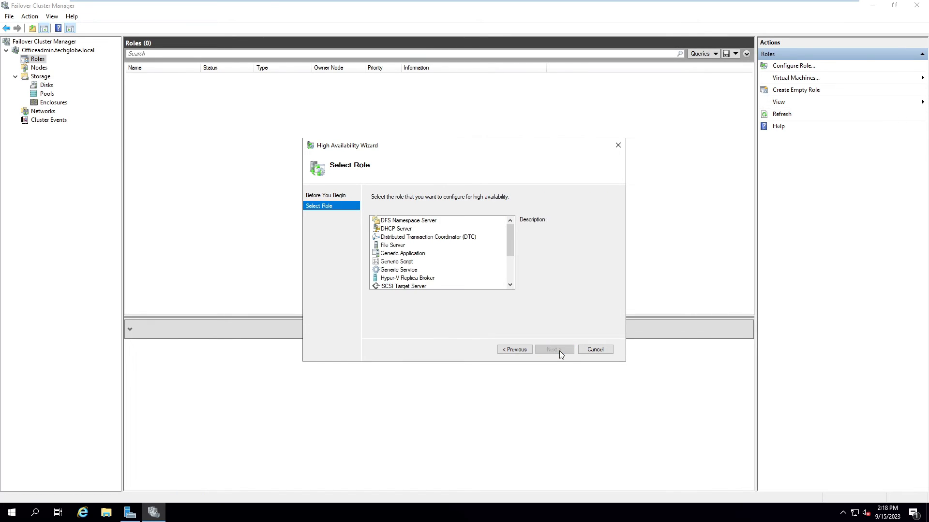
click(389, 246)
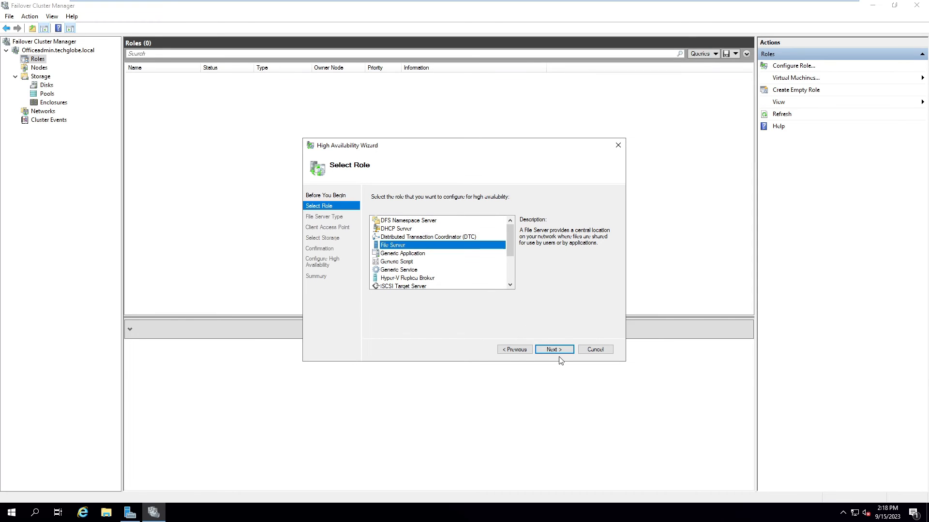
click(555, 350)
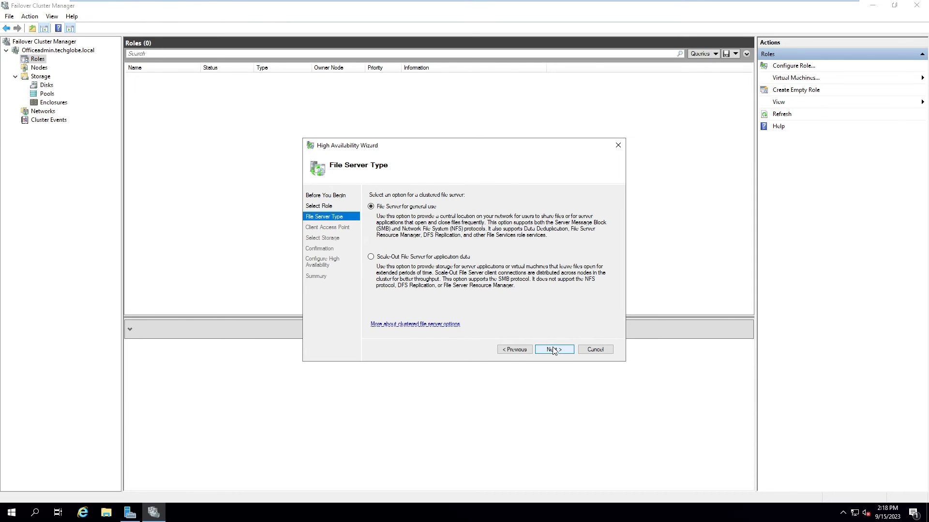
Step: Select Scale-Out File Server, name the client access point myfile, and finish the wizard
click(370, 257)
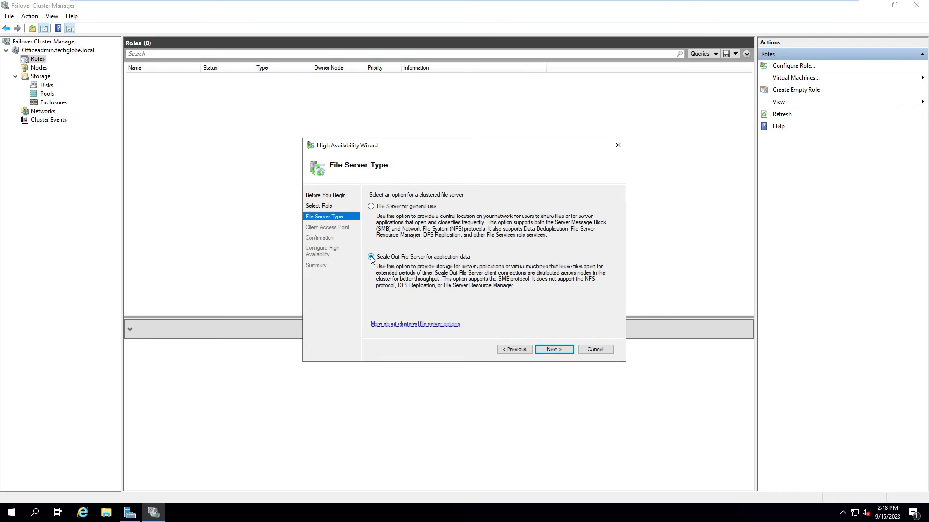
click(553, 349)
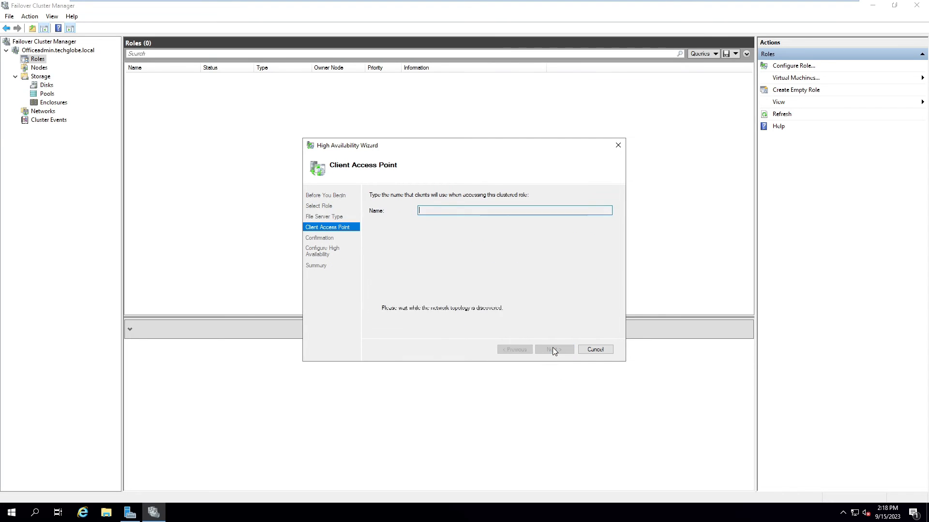
text(myfil)
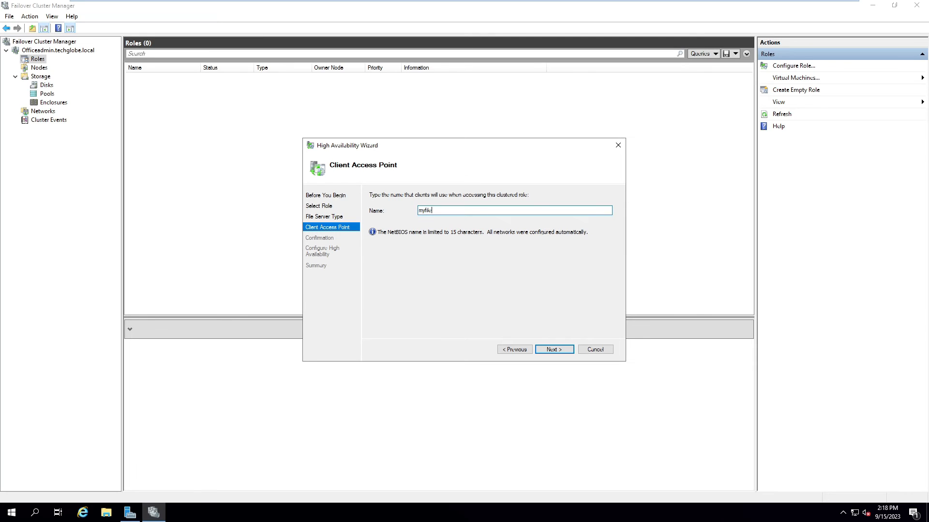
text(e)
click(565, 348)
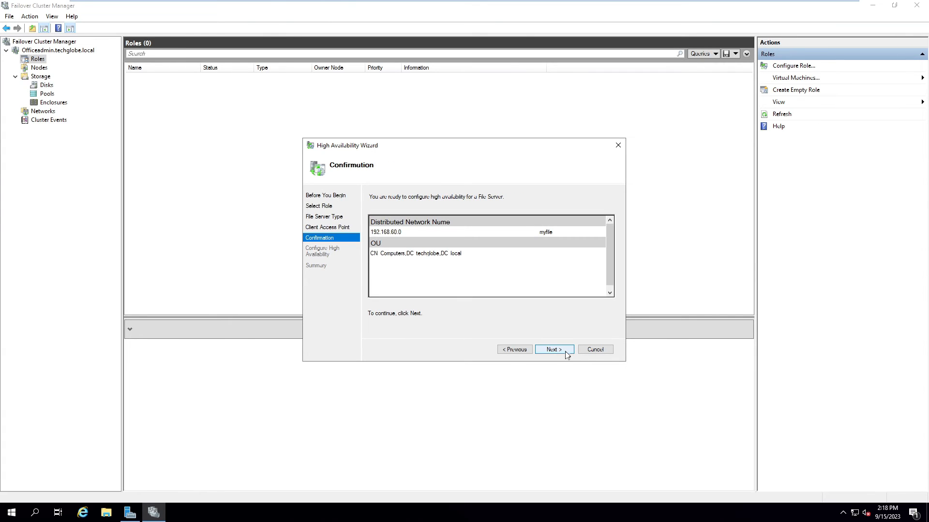
click(561, 350)
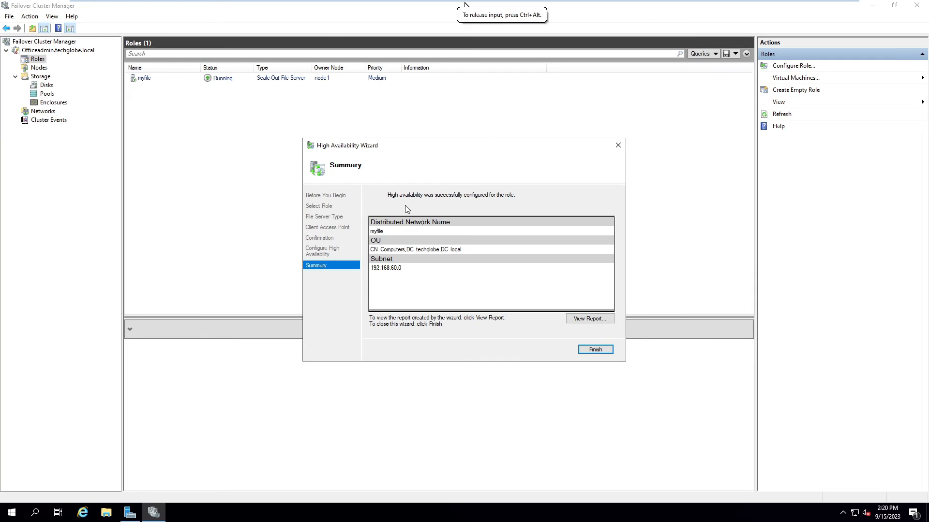
click(594, 350)
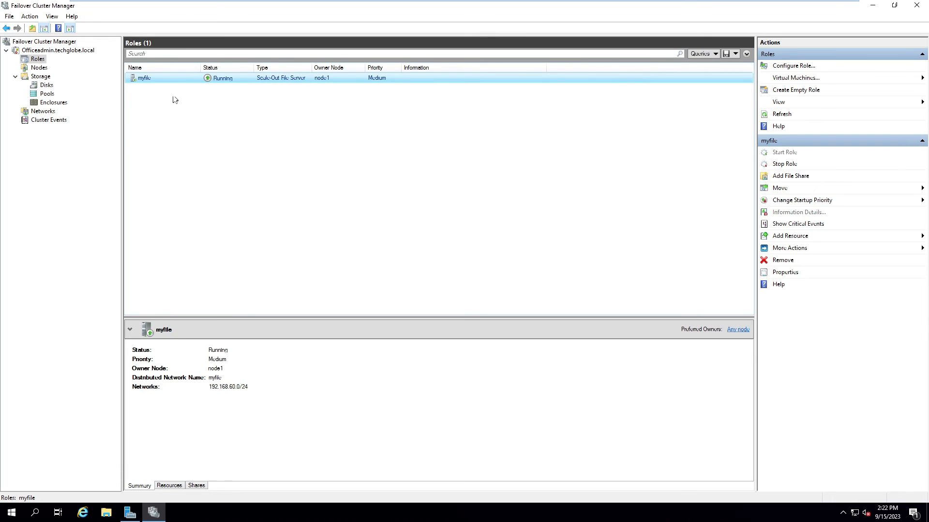
Step: Choose Add File Share from the myfile role's context menu
right_click(225, 82)
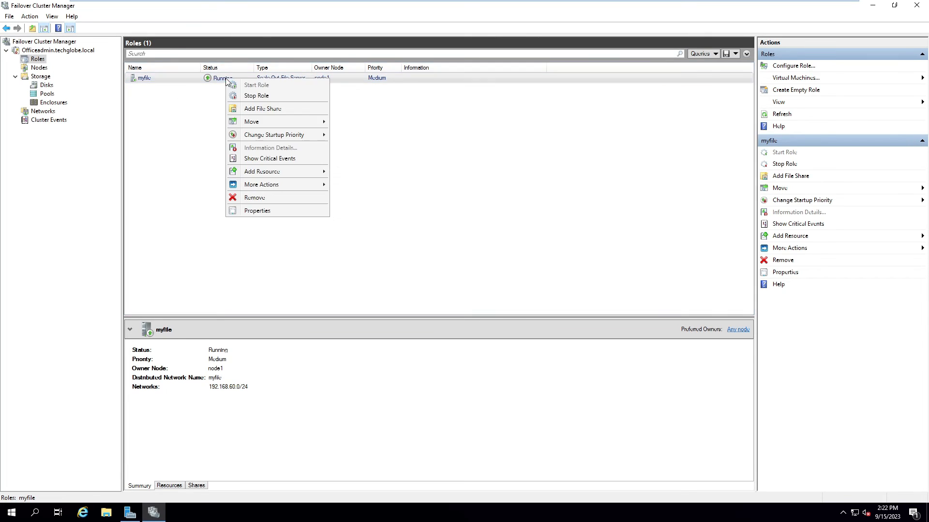
click(259, 108)
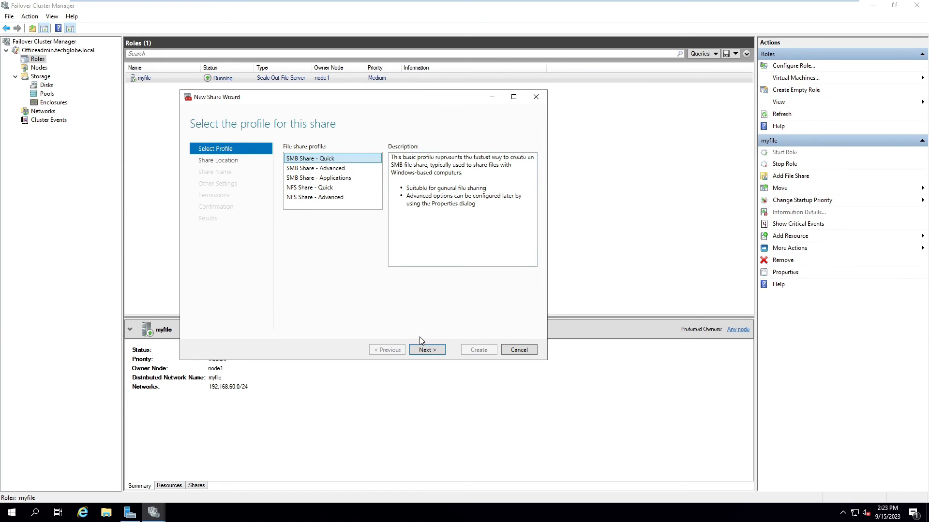
Step: Create a quick SMB share named data on the cluster volume, keeping continuous availability and default permissions
click(424, 348)
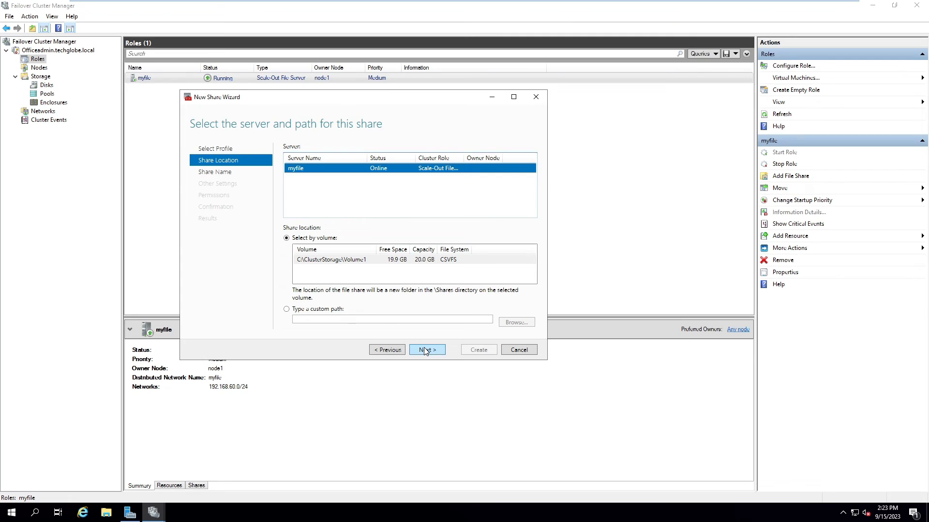
click(428, 350)
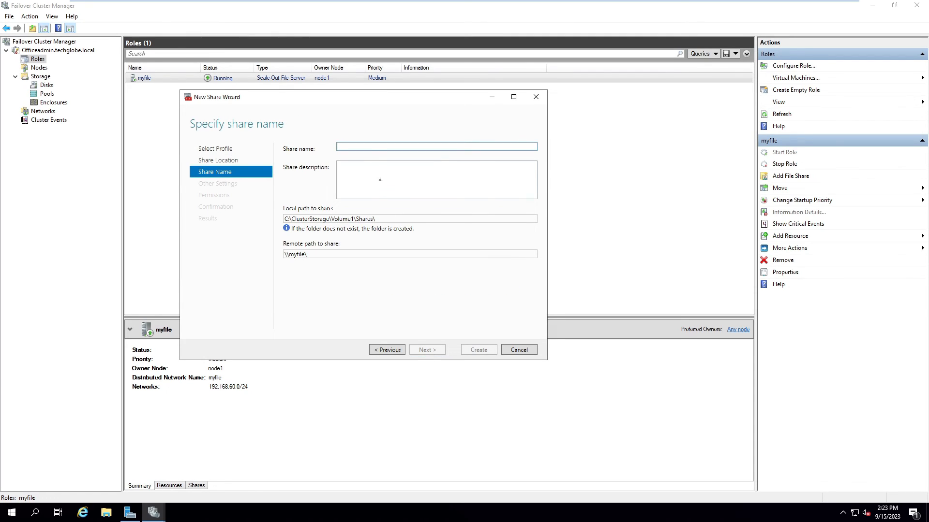
click(373, 148)
text(data)
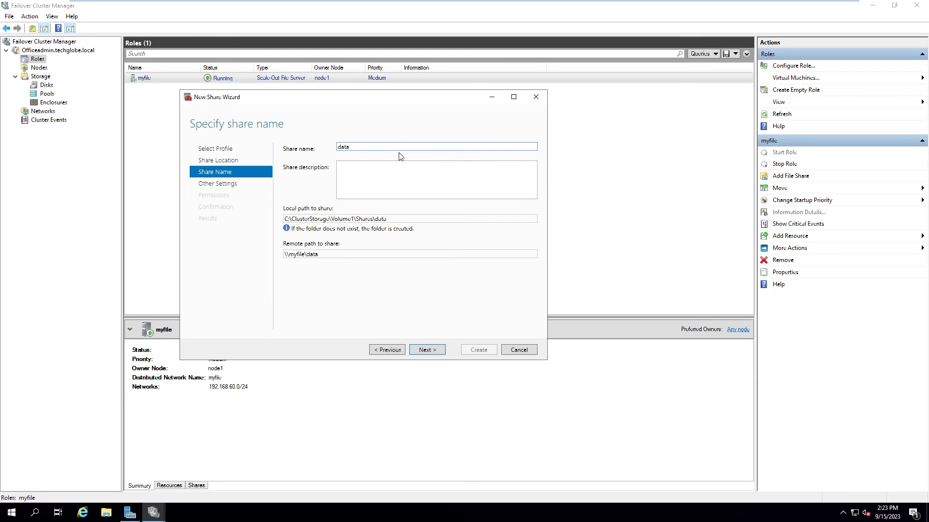
click(428, 349)
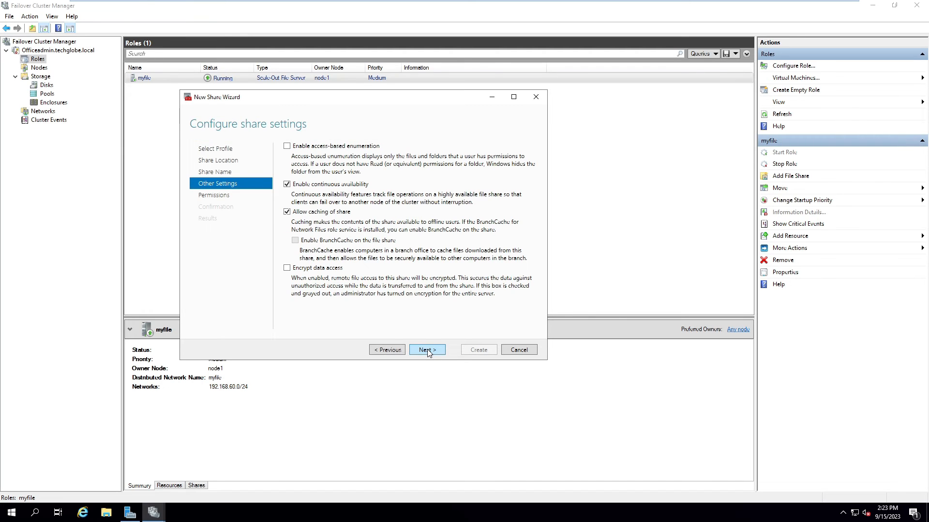
click(428, 347)
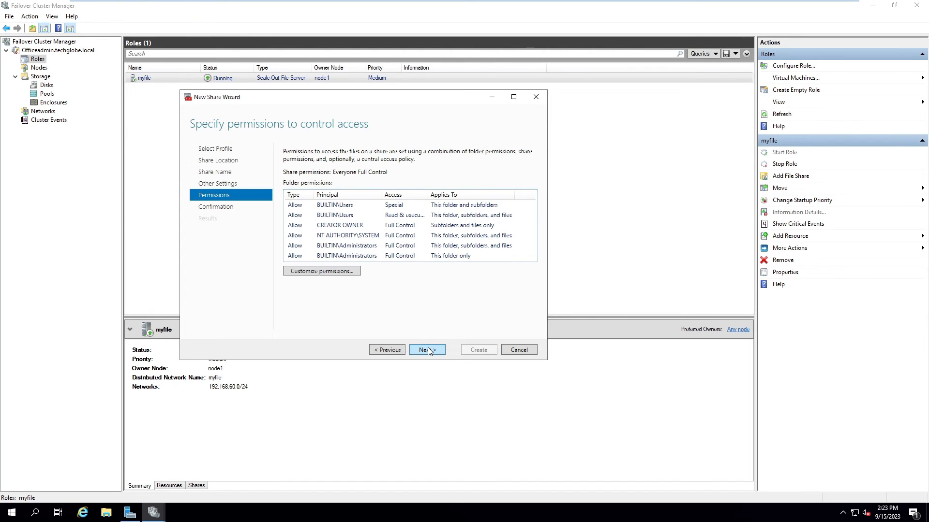
click(427, 349)
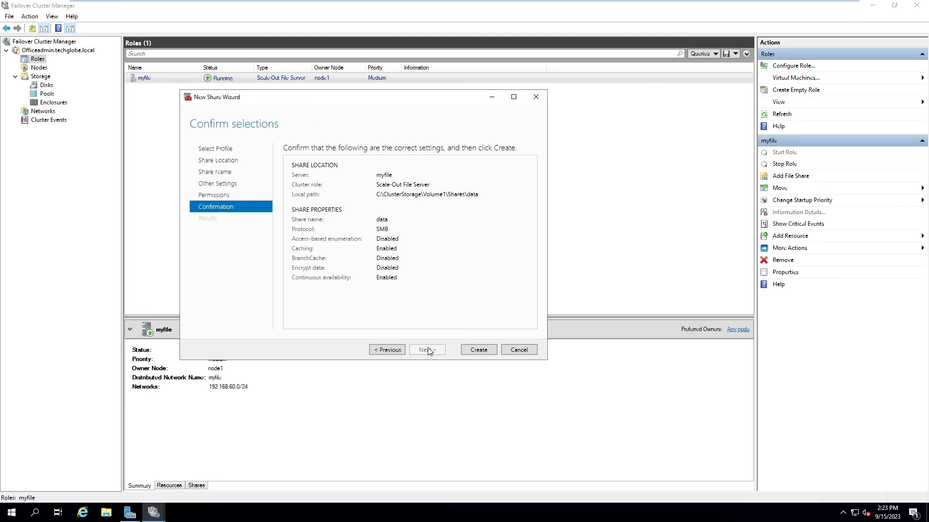
click(478, 355)
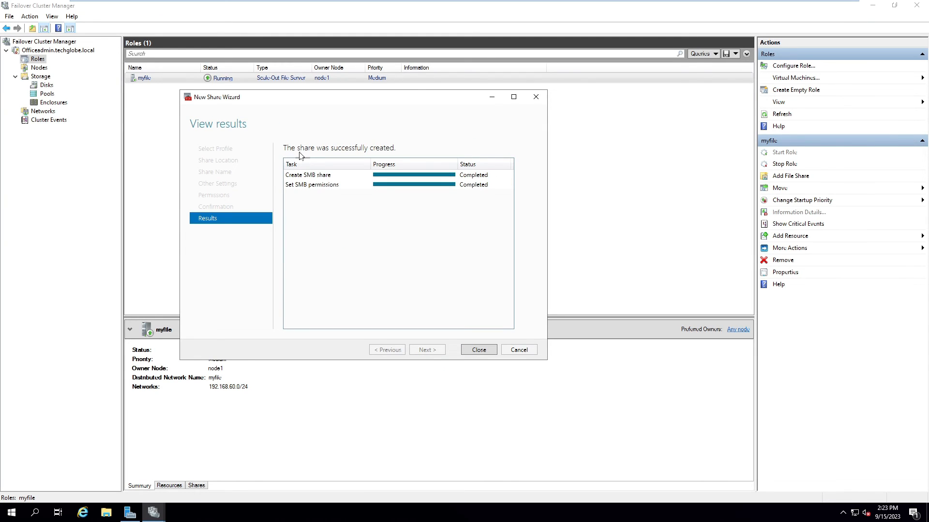
click(479, 350)
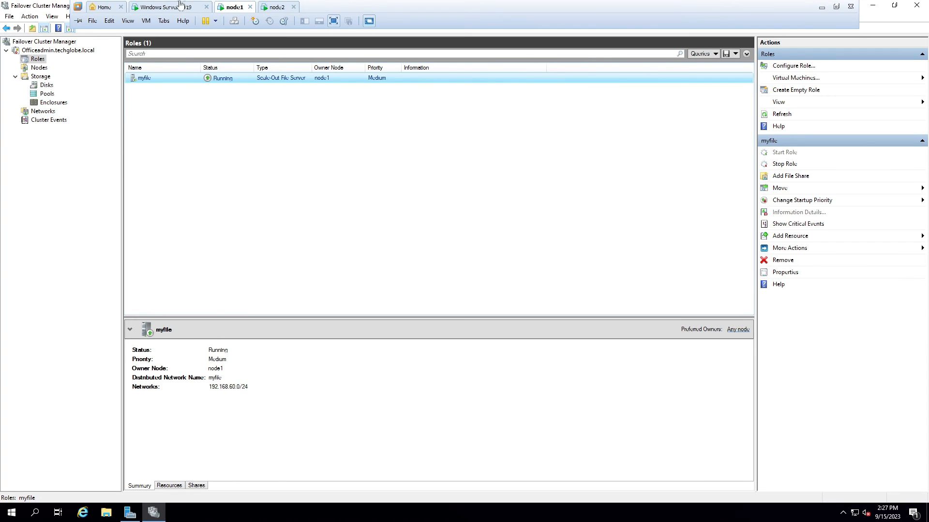
Step: On the Windows Server 2019 client, run \\myfile to browse the clustered share
click(185, 5)
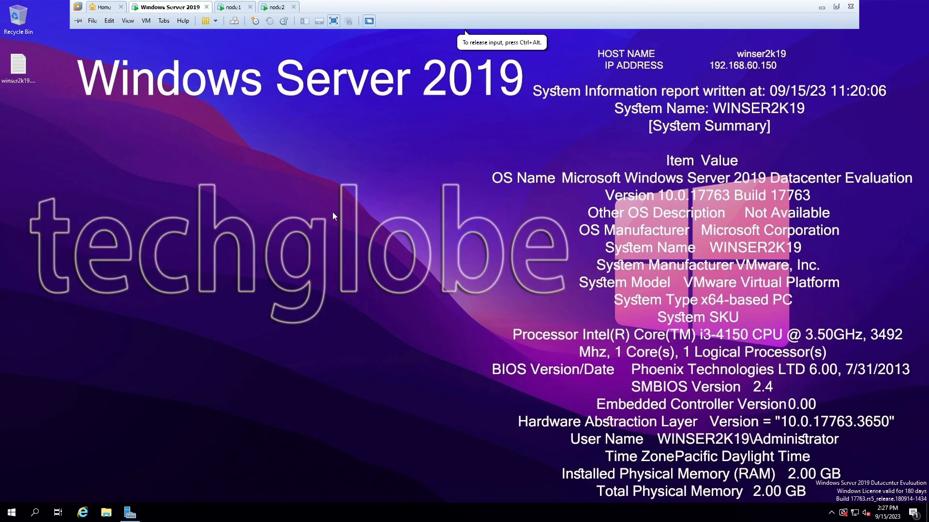
key(super+r)
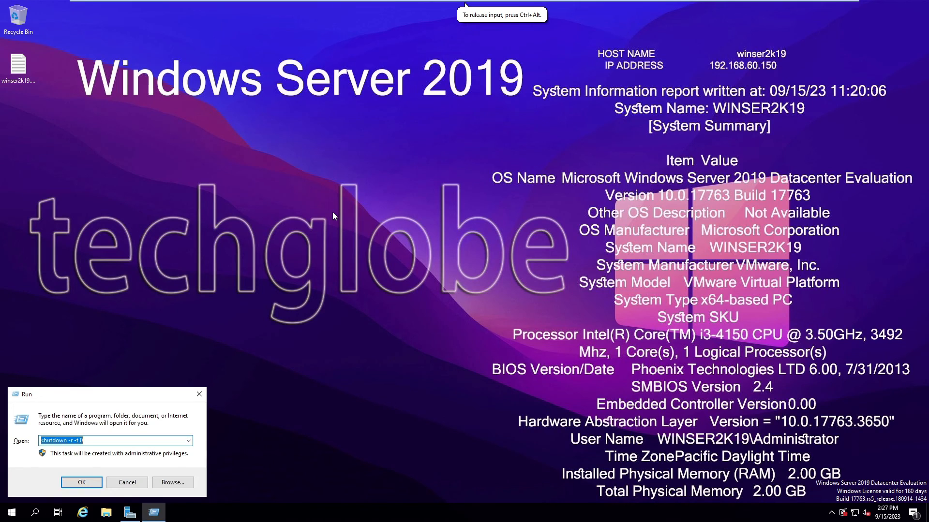
text(\\myfile)
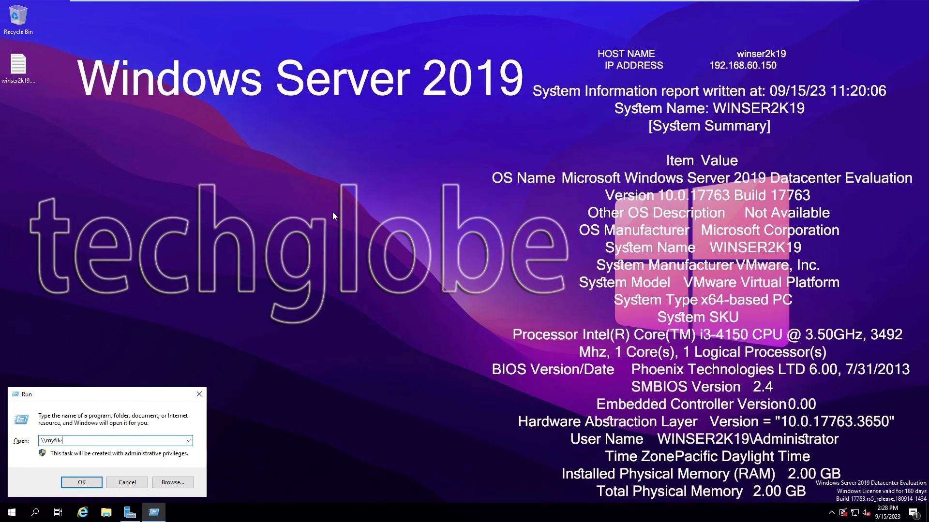
key(Return)
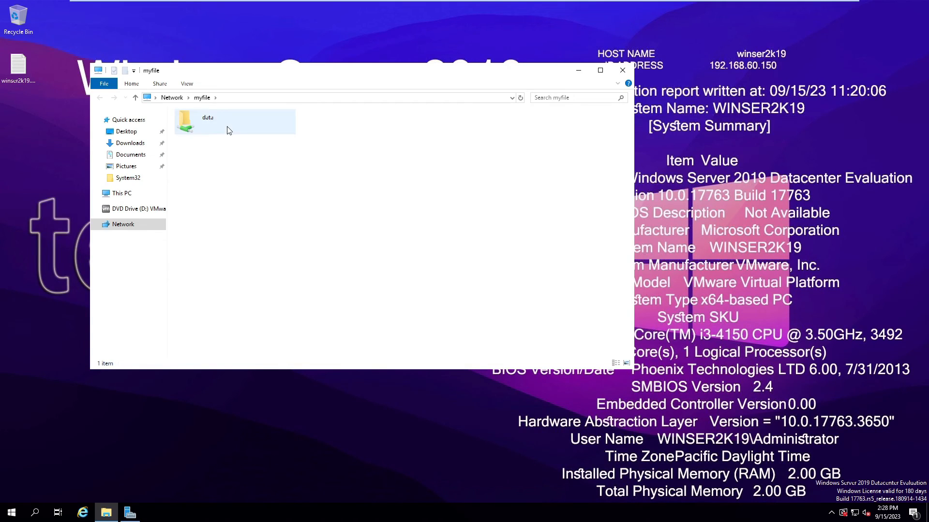
Step: Open the data folder and create a text document named important
click(207, 123)
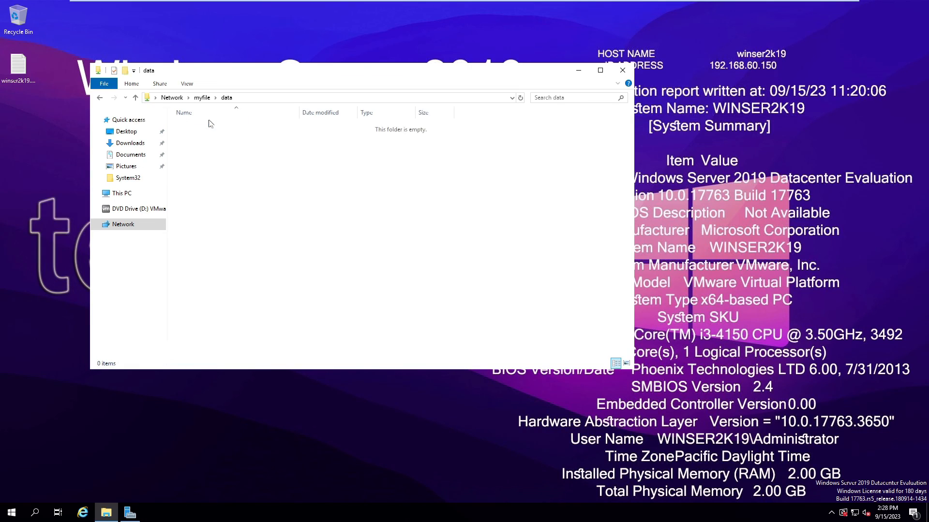
right_click(203, 155)
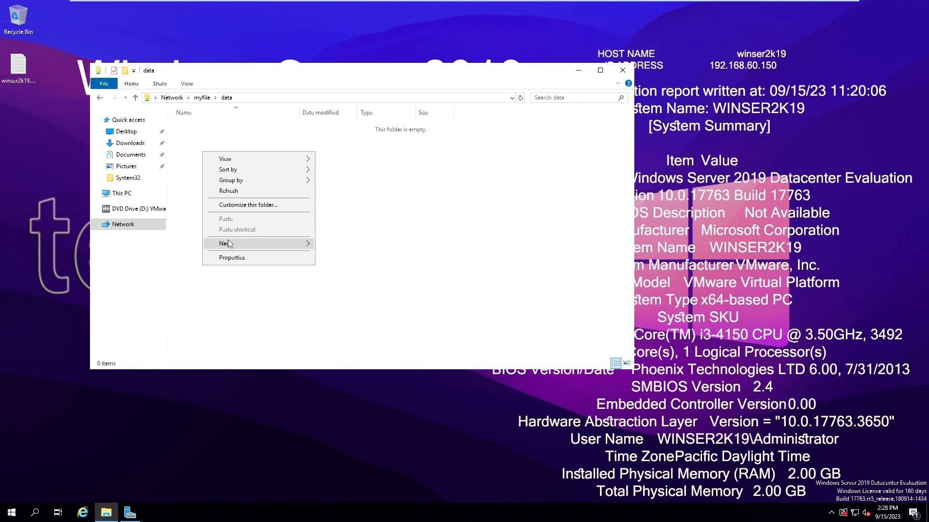
mouse_move(248, 244)
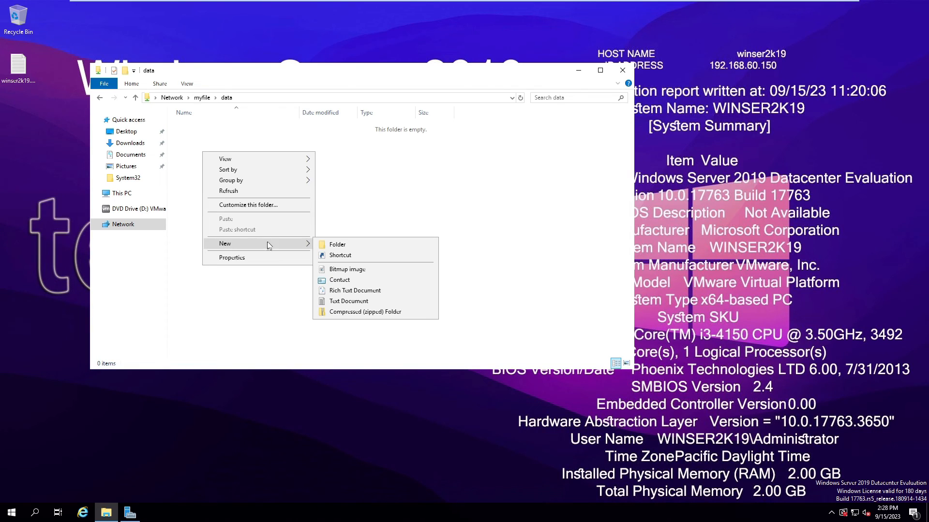
click(346, 301)
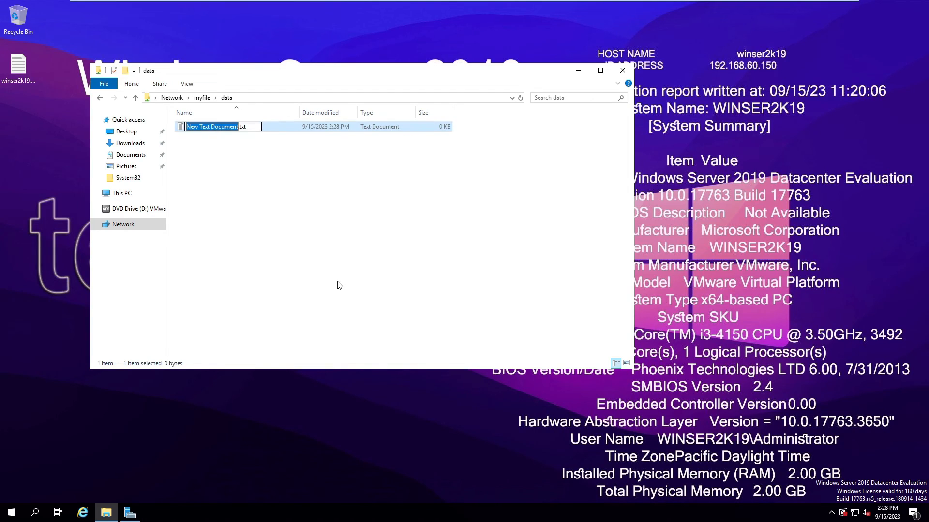
text(impo)
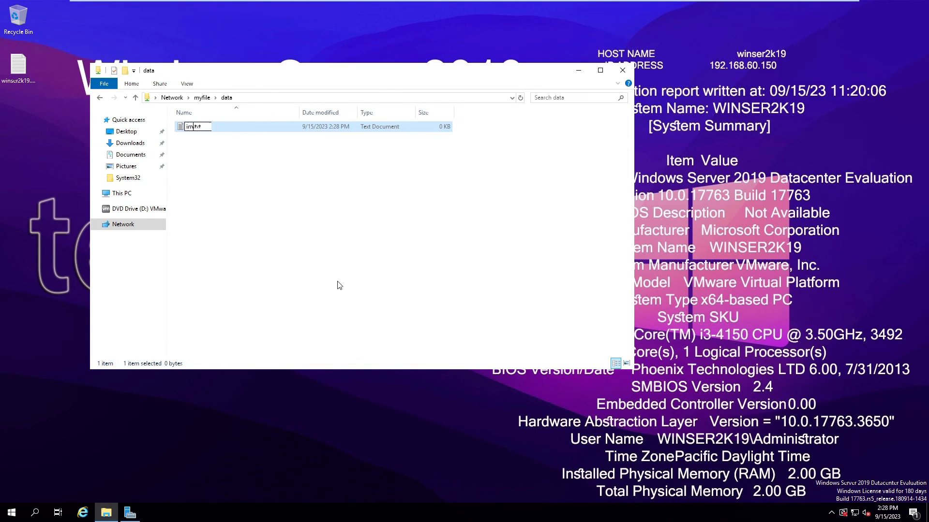
text(rtant)
key(Return)
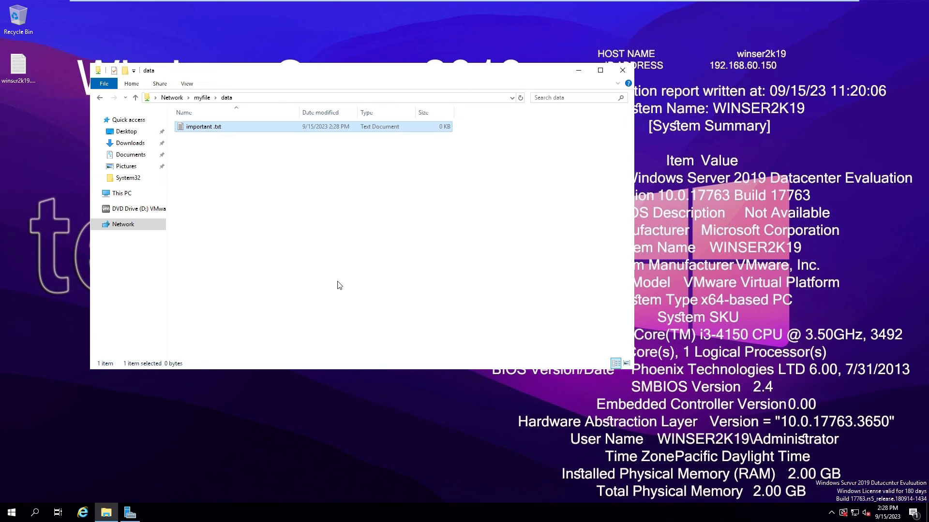
Step: Add a New folder and a New Compressed (zipped) Folder, then maximize the window
right_click(258, 174)
mouse_move(286, 278)
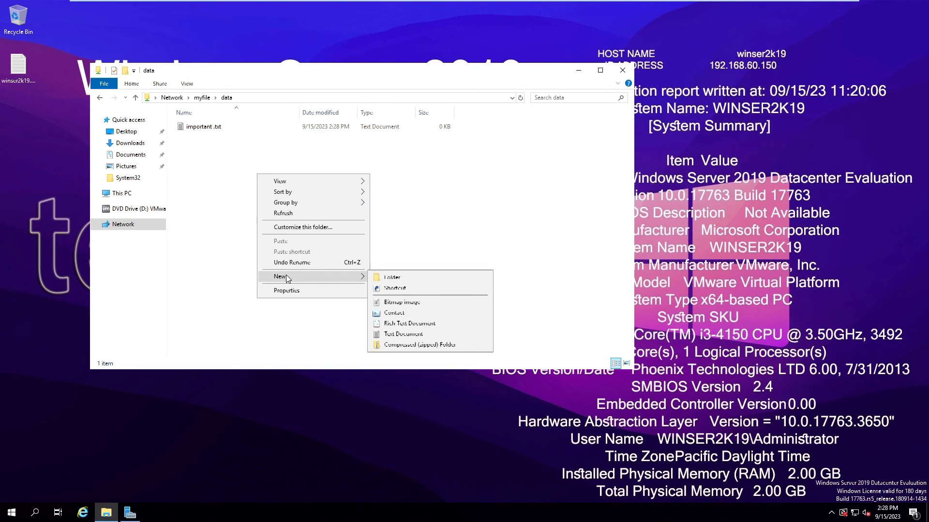
click(399, 278)
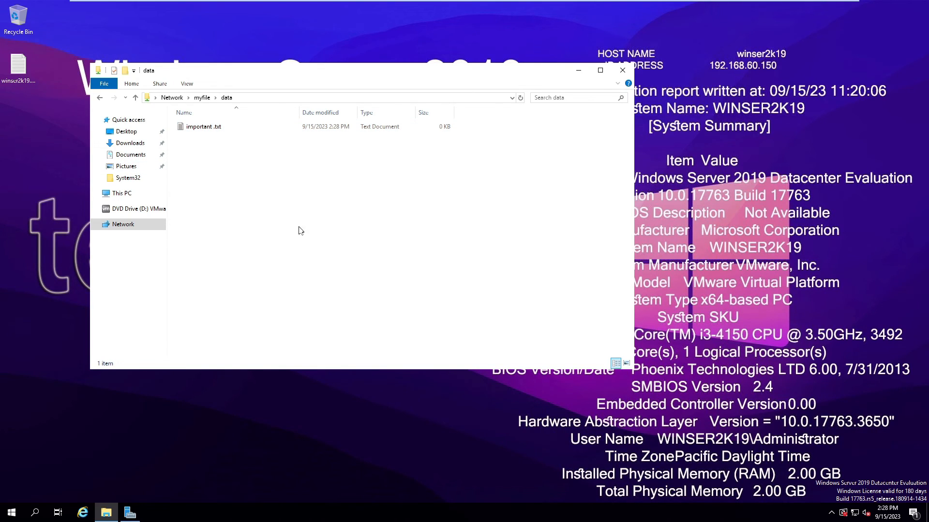
right_click(233, 194)
mouse_move(278, 294)
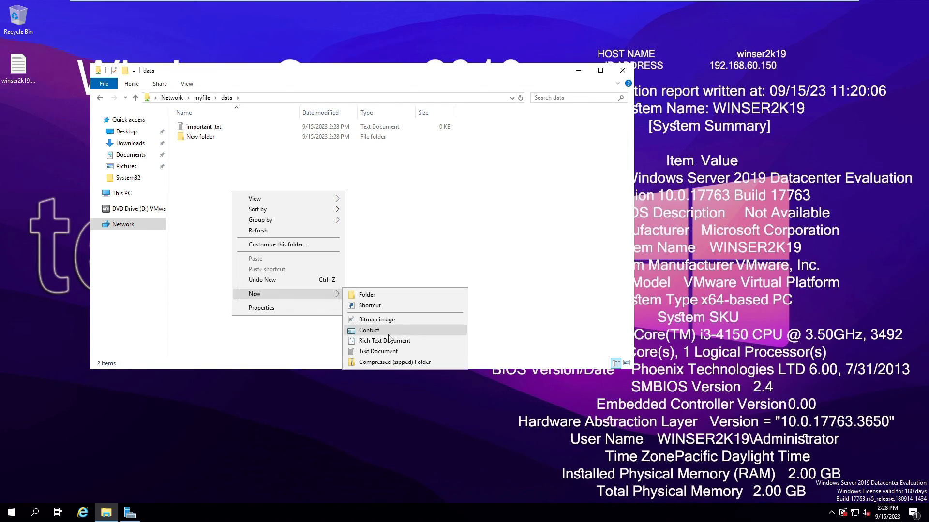
click(380, 362)
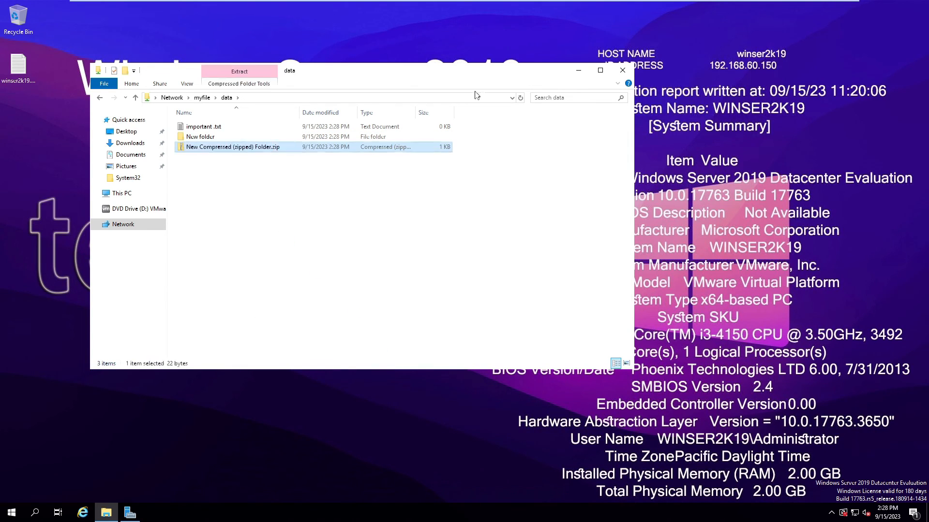
double_click(487, 72)
drag(293, 152, 104, 46)
click(272, 175)
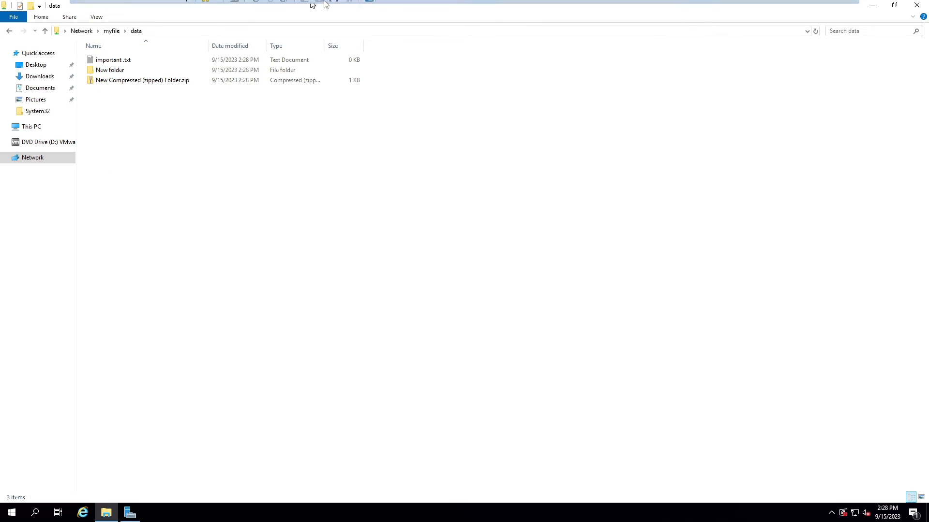
Step: Stop node1's cluster service from the Nodes list and confirm node1 Down, node2 Up
mouse_move(312, 4)
click(236, 6)
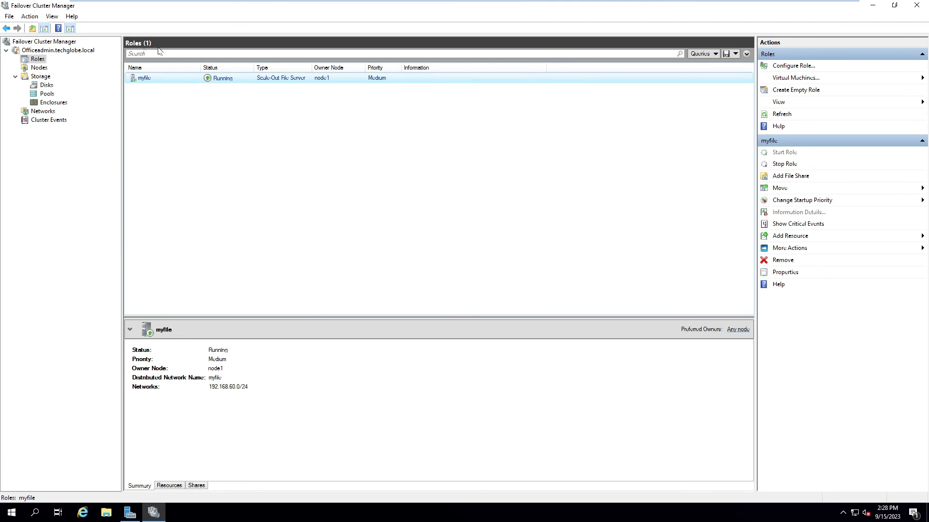
click(38, 68)
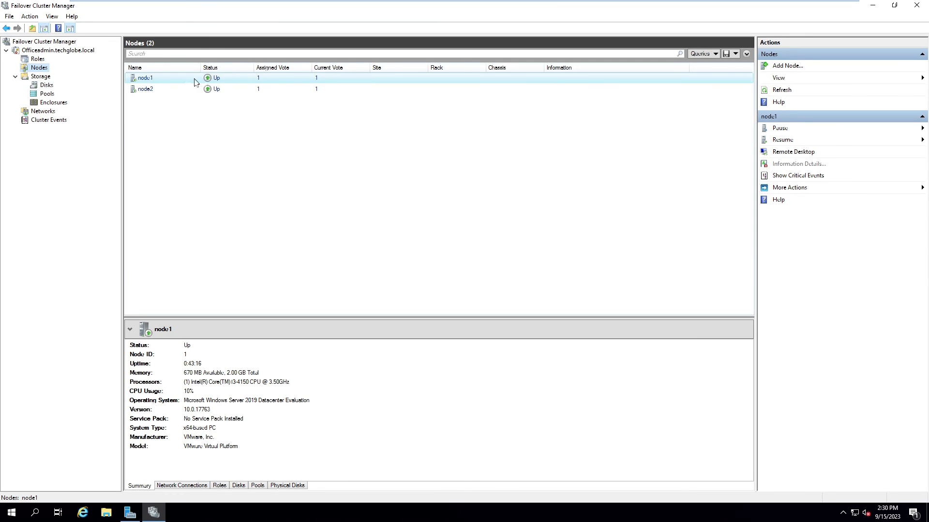
click(375, 189)
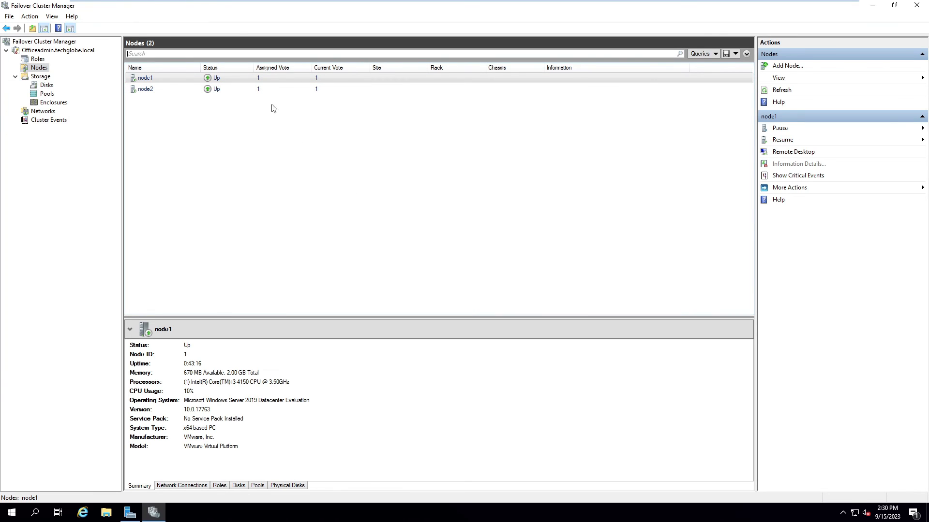
right_click(224, 78)
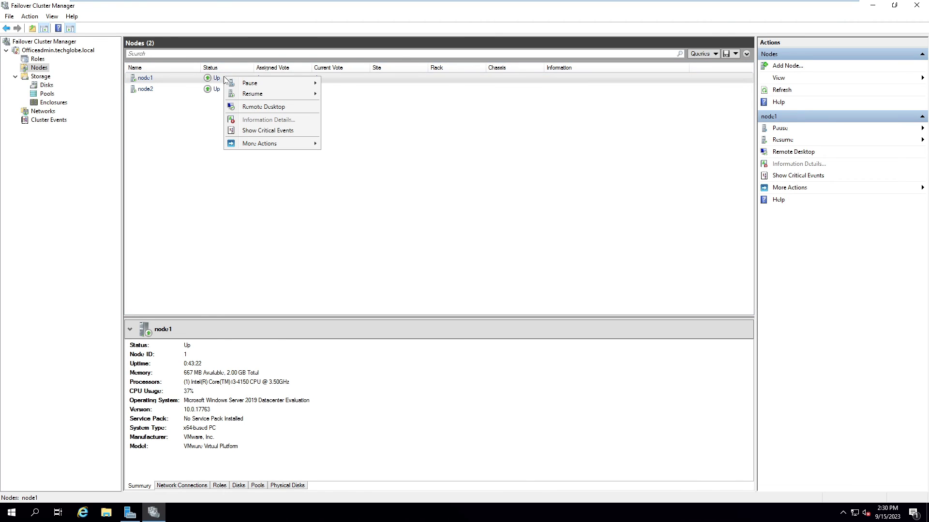
mouse_move(283, 147)
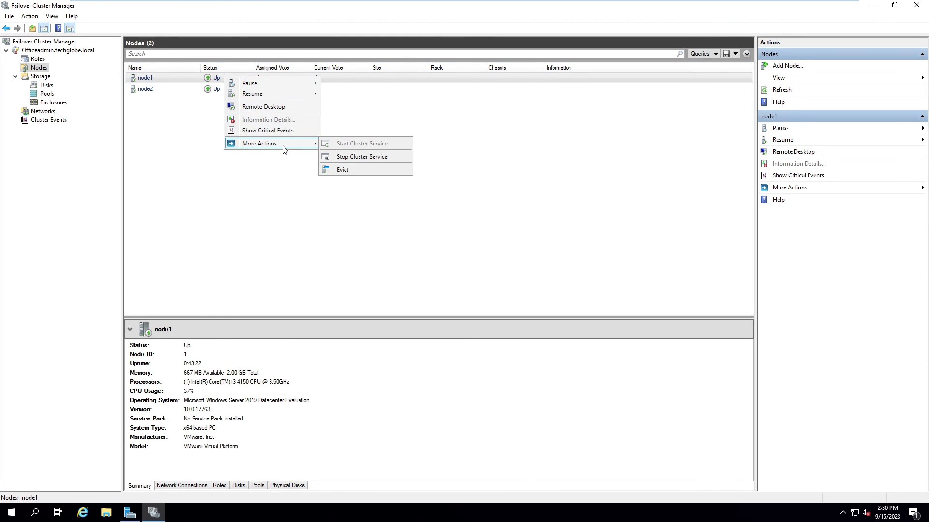
click(356, 157)
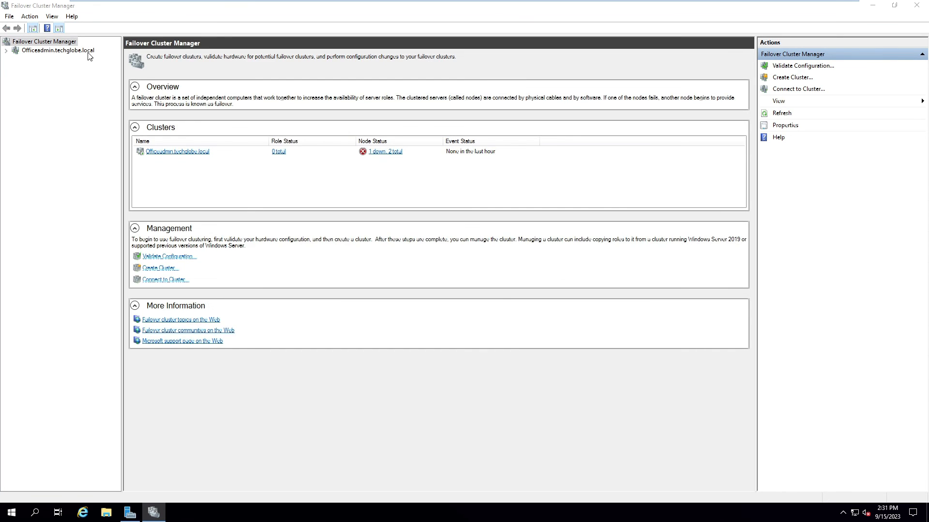
click(72, 50)
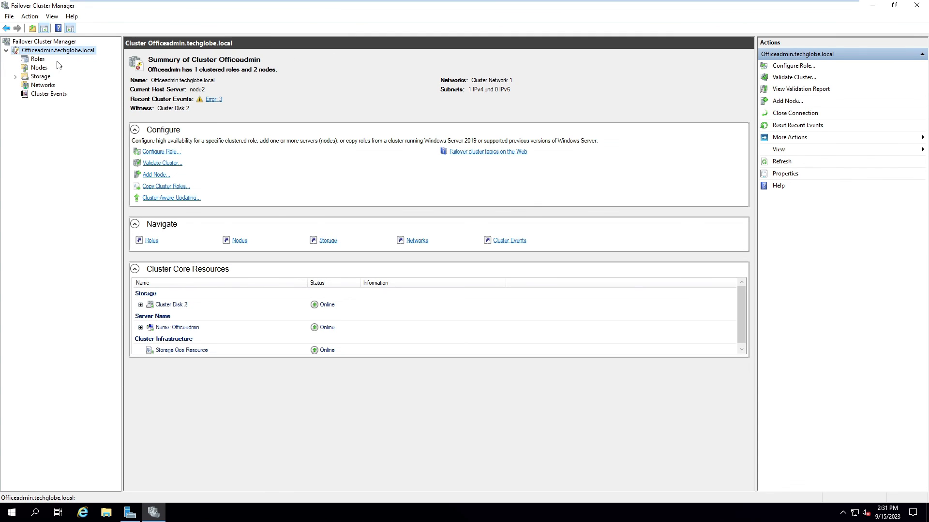
click(33, 69)
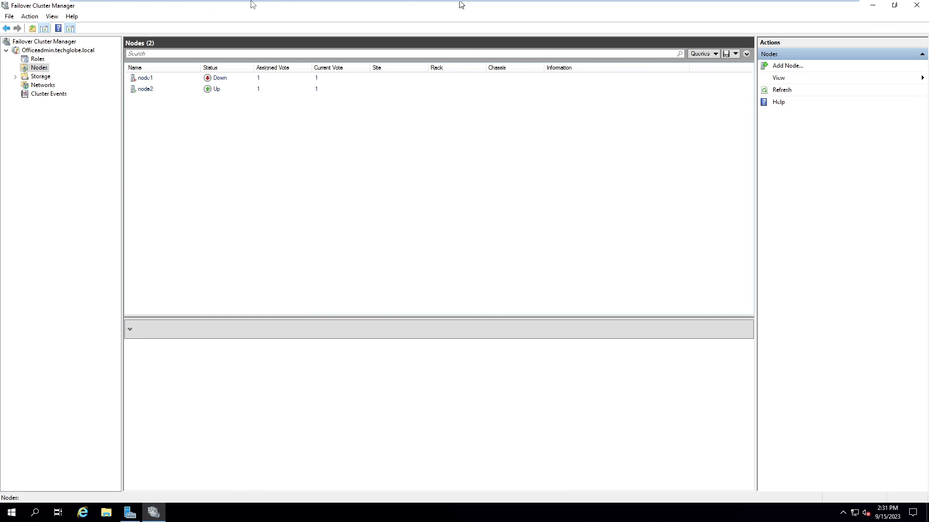
Step: On the client machine, add New folder (2) to the share's data folder
click(169, 6)
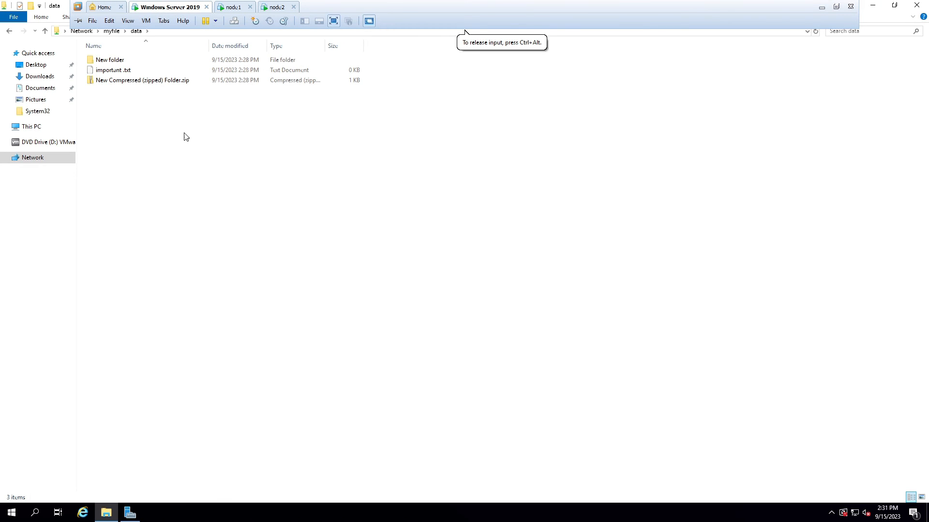
right_click(184, 134)
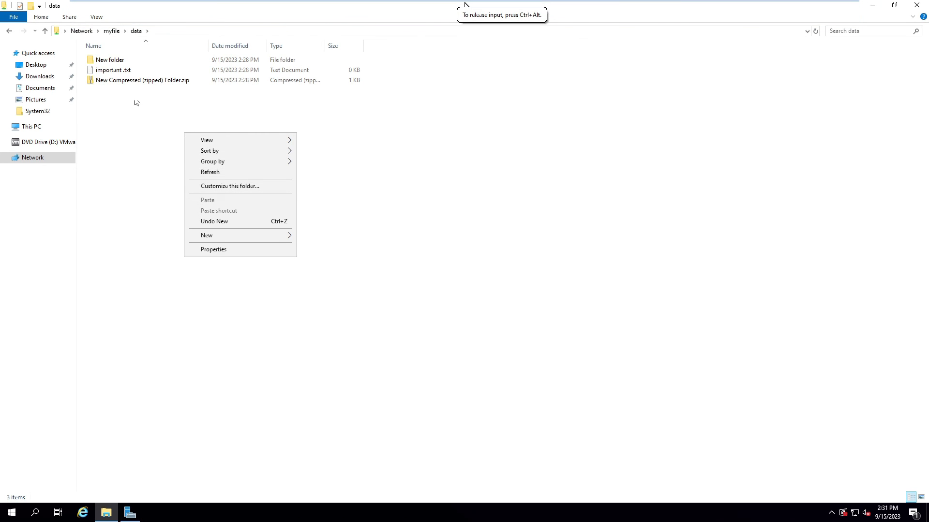
mouse_move(224, 235)
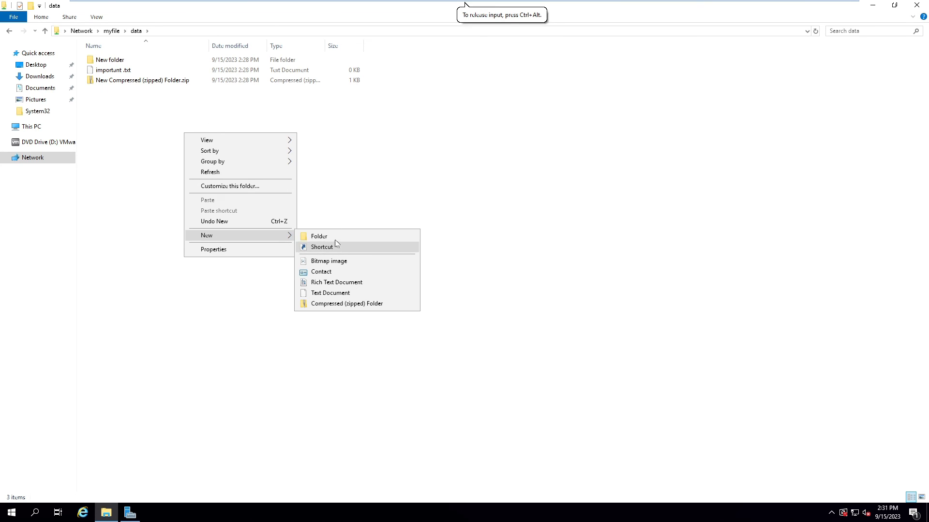
click(319, 236)
Step: Create New Text Document.txt in data, keeping its default name
right_click(161, 162)
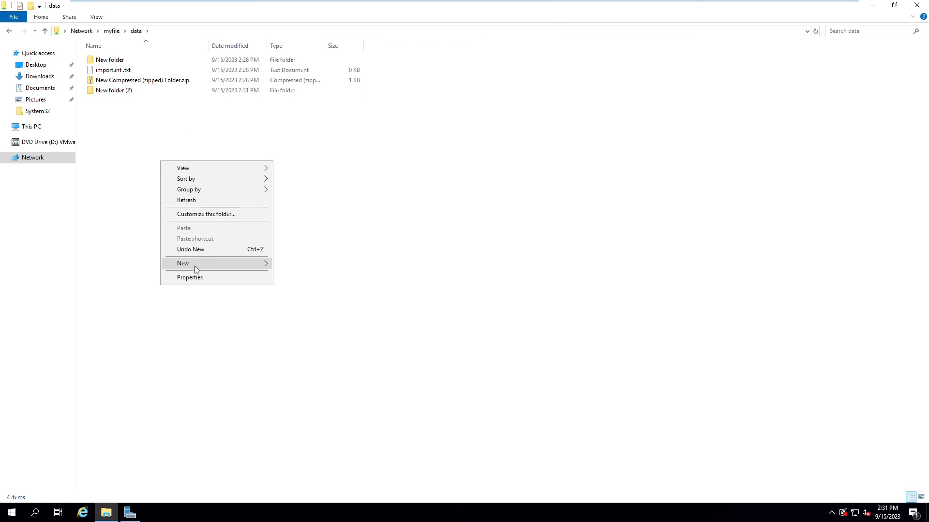
mouse_move(194, 265)
click(305, 321)
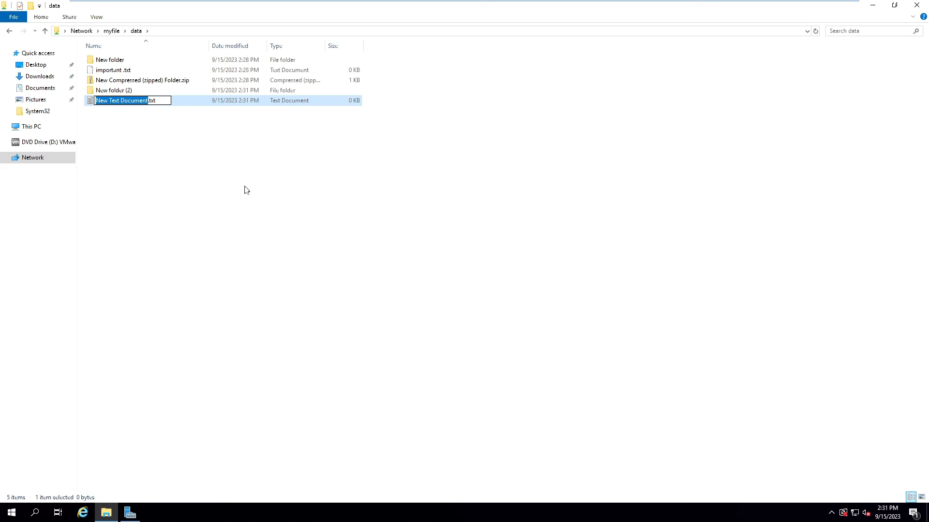
click(220, 179)
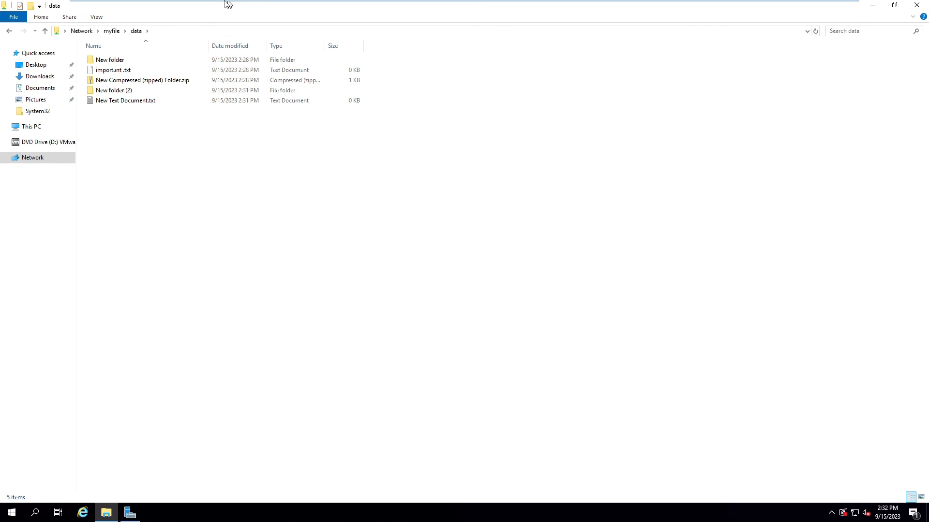
Step: Start node1's cluster service, refreshing the Nodes list and retrying until node1 shows Joining
mouse_move(227, 4)
click(240, 5)
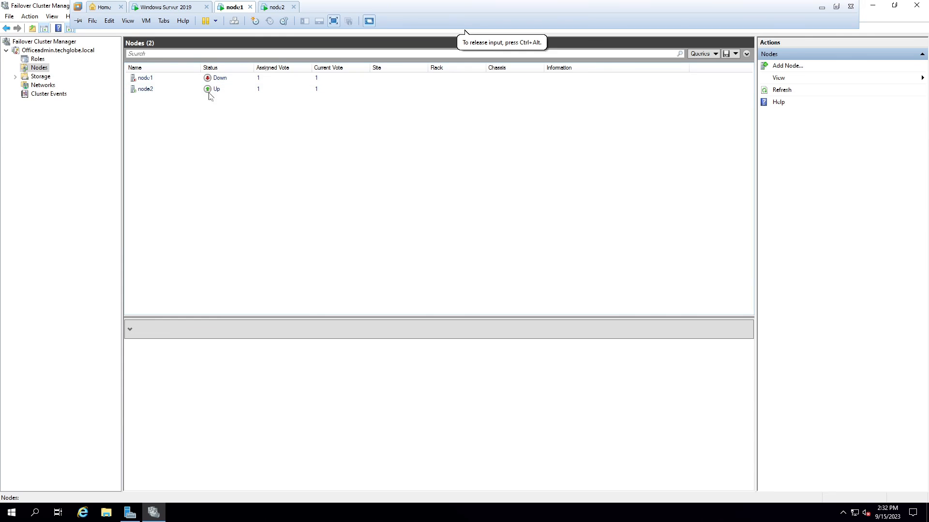
right_click(184, 77)
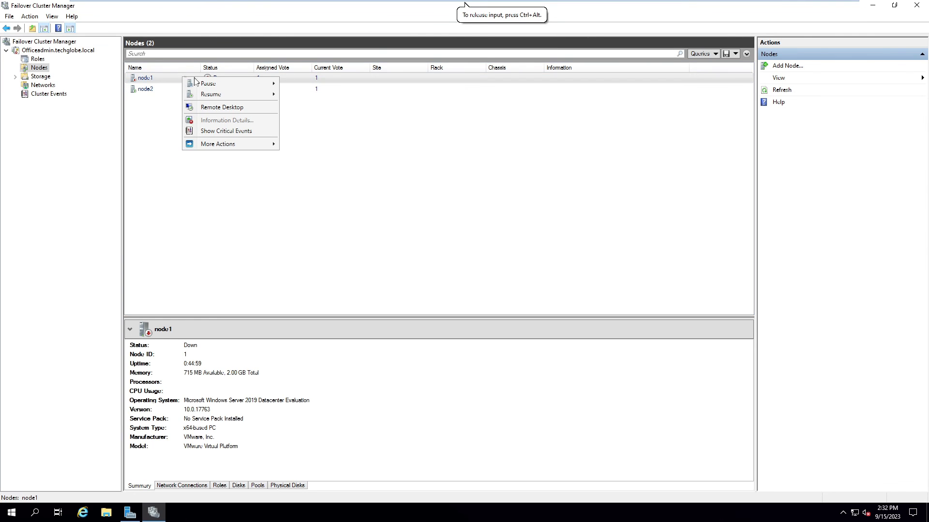
mouse_move(229, 148)
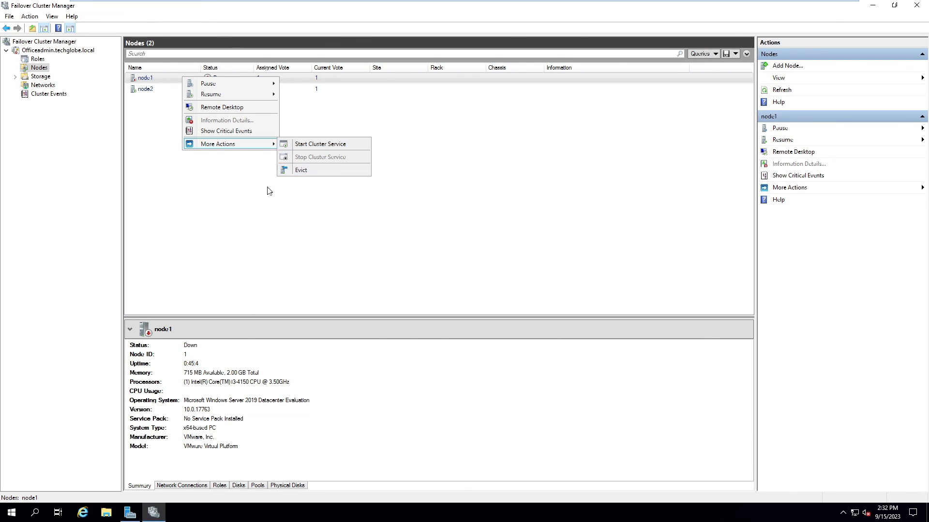
click(310, 145)
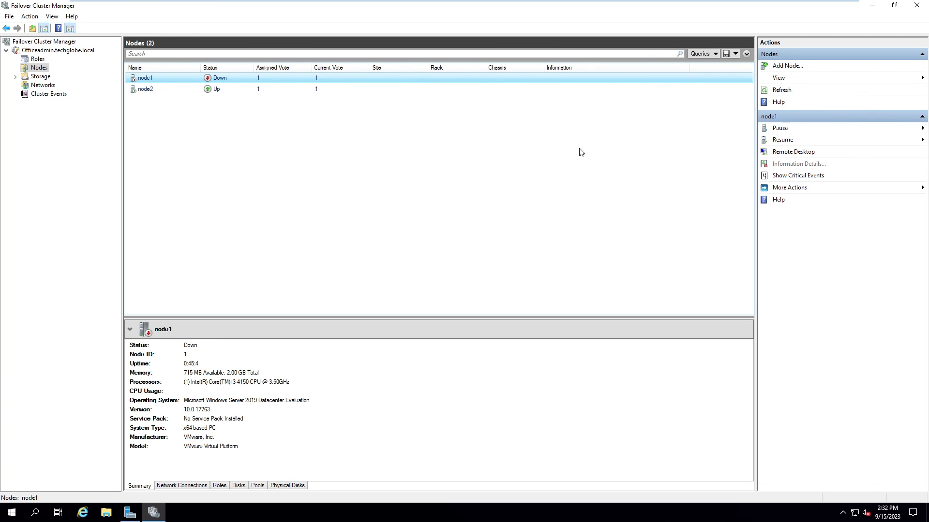
click(39, 68)
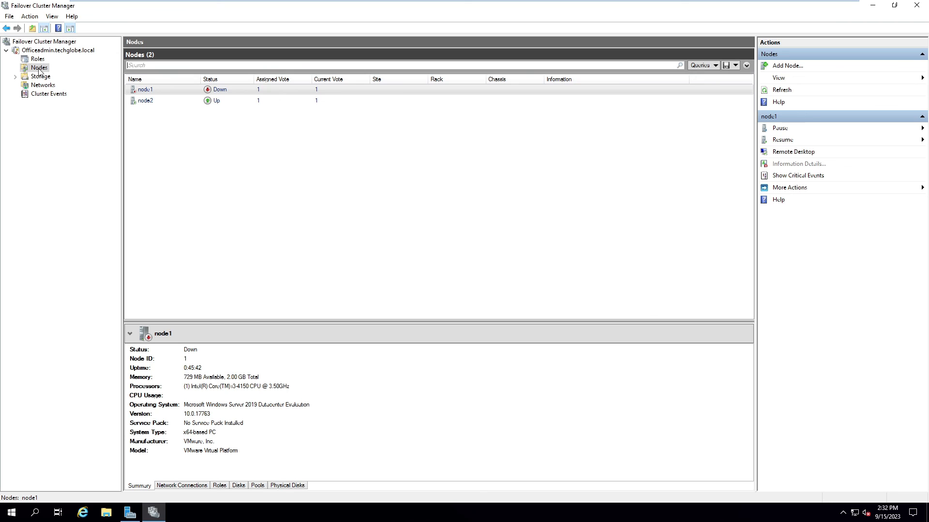
click(220, 90)
right_click(220, 91)
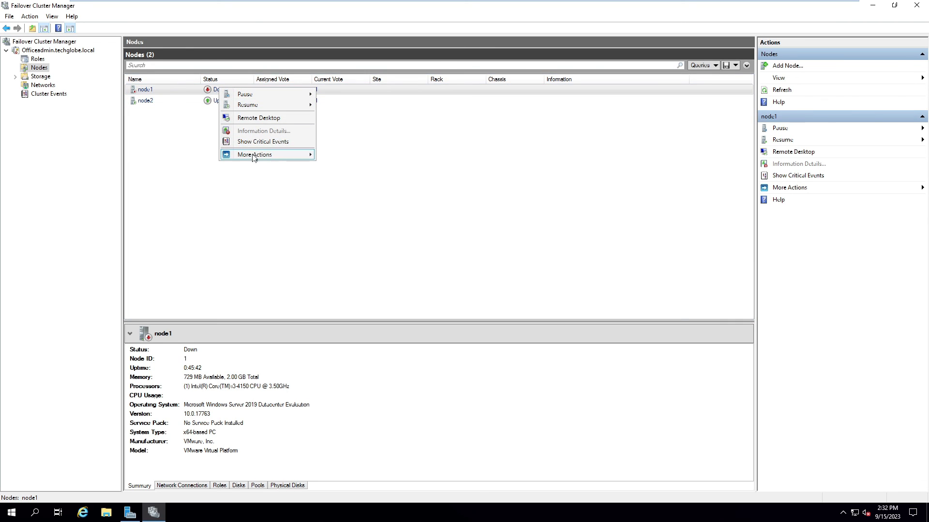
mouse_move(254, 159)
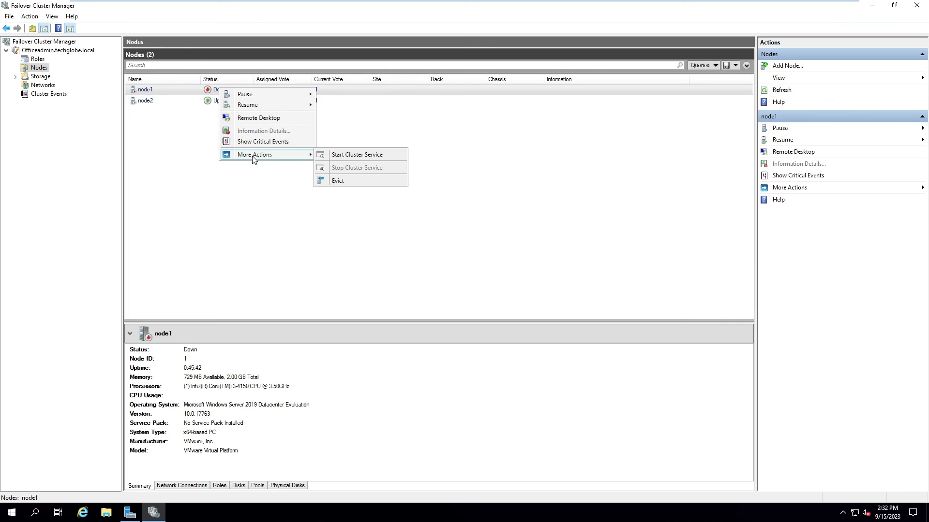
click(337, 155)
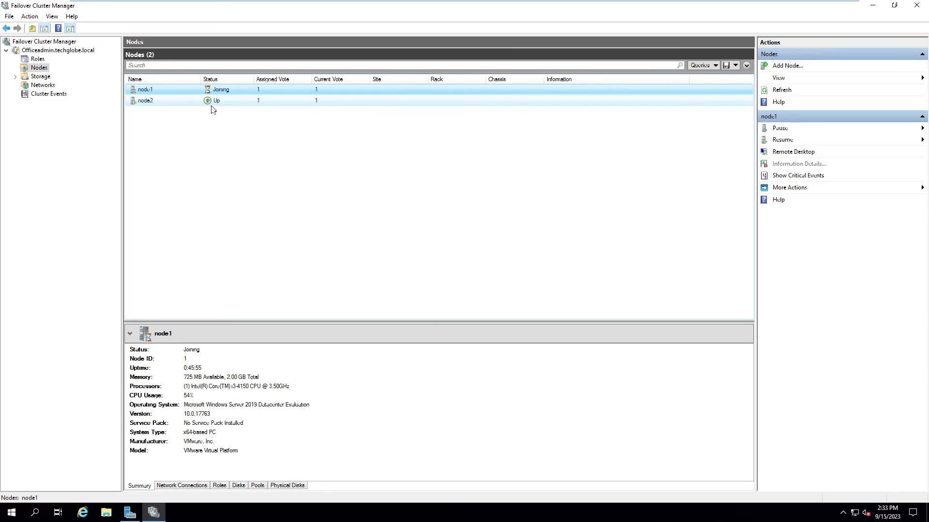
Step: Stop node2's cluster service, then check Roles and Nodes to confirm node2 is Down
right_click(167, 103)
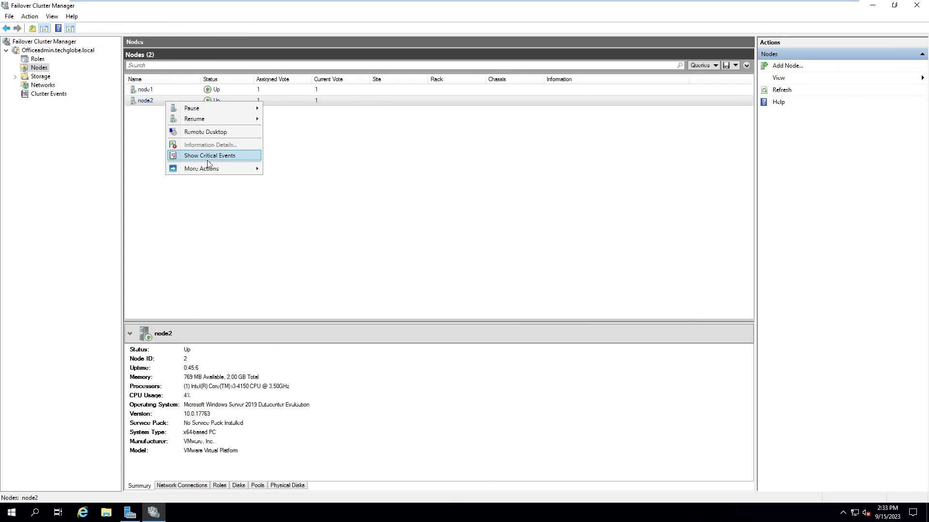
click(172, 103)
right_click(173, 102)
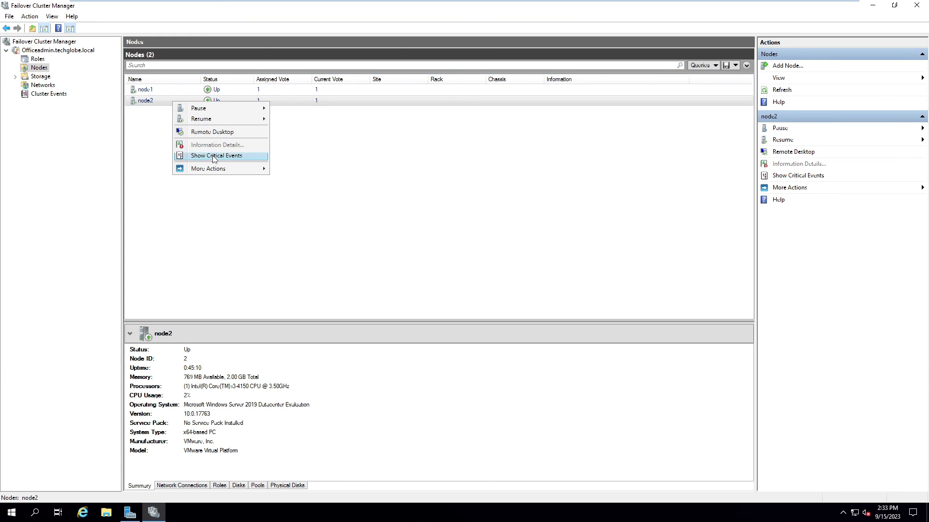
mouse_move(222, 172)
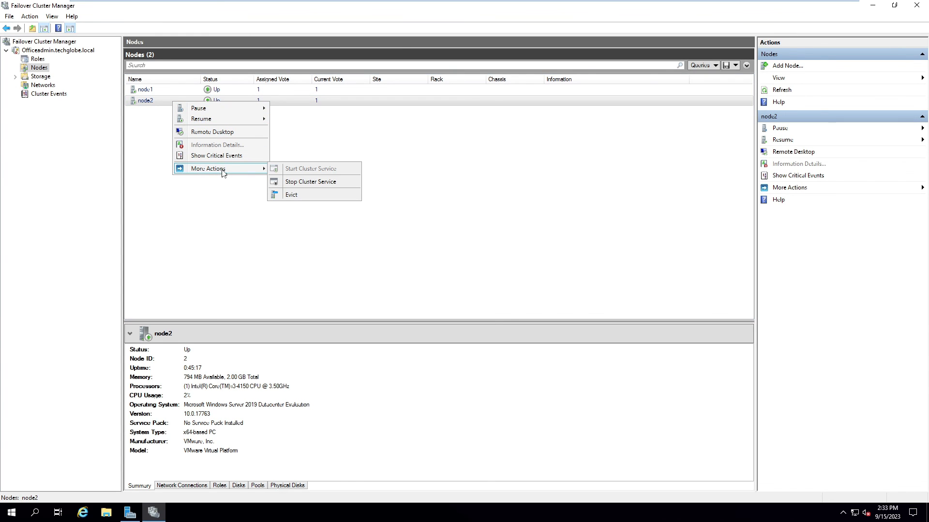
click(313, 183)
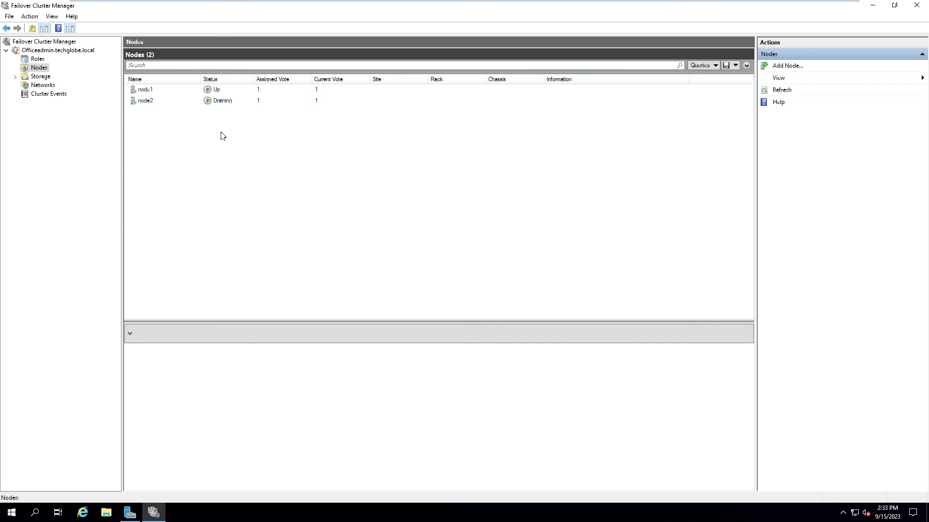
click(38, 59)
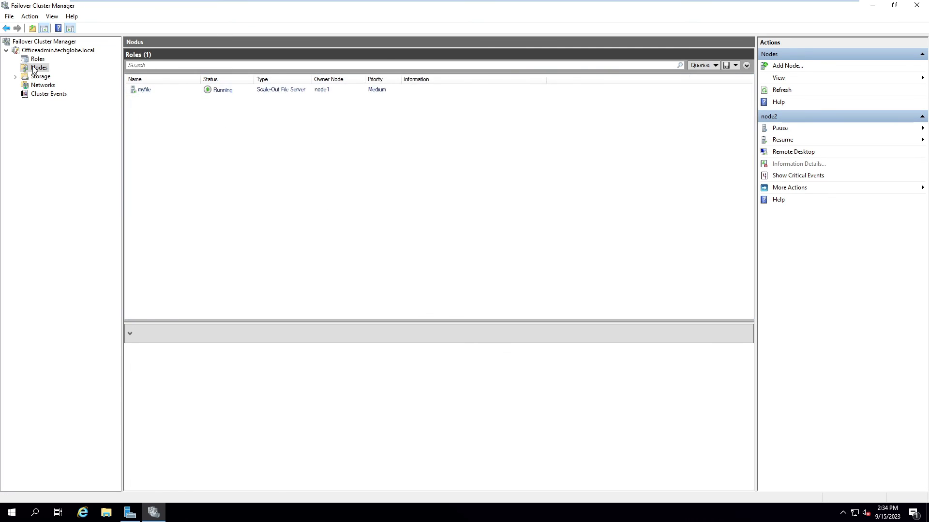
click(35, 67)
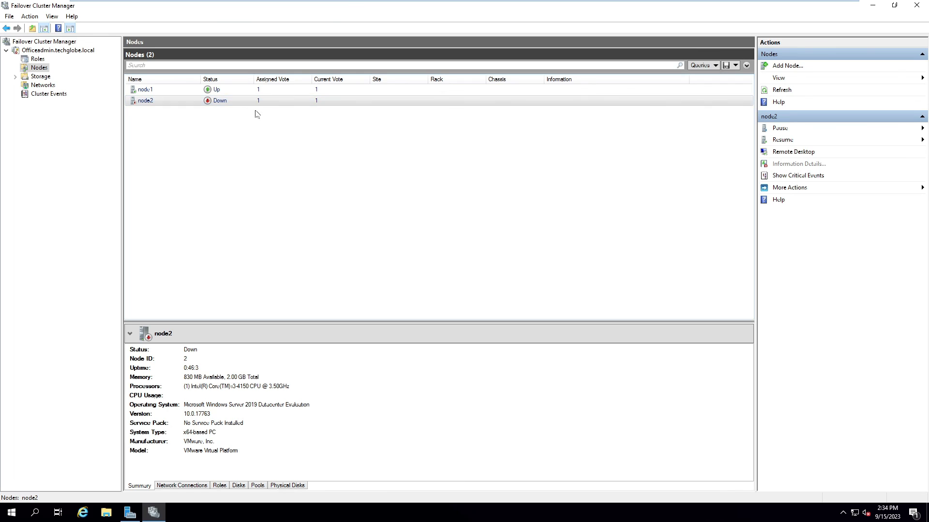
Step: On the client, select the five items in data, then clear the selection without deleting anything
mouse_move(201, 3)
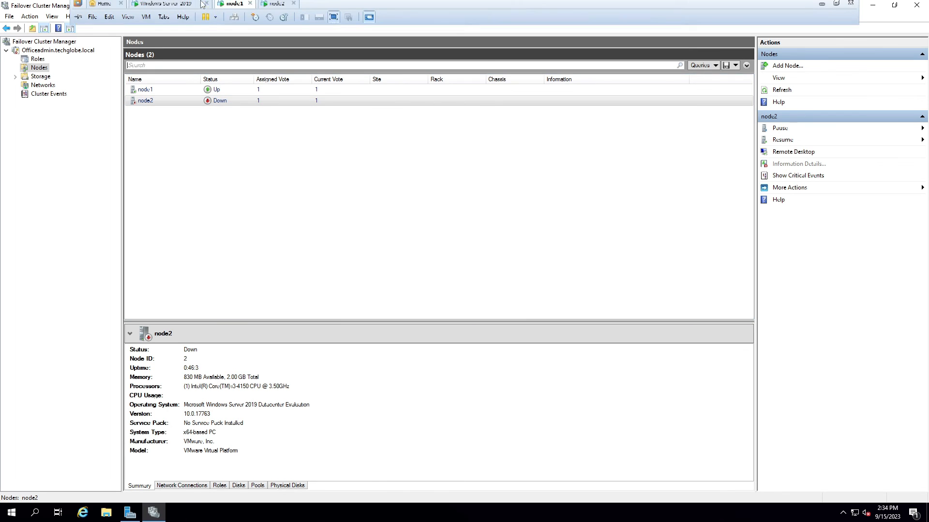
click(170, 9)
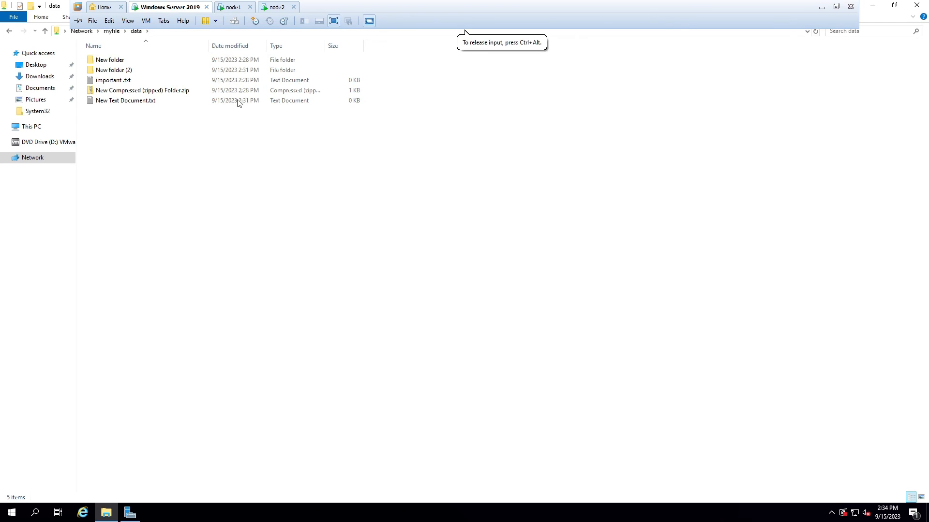
drag(136, 170, 410, 44)
right_click(232, 130)
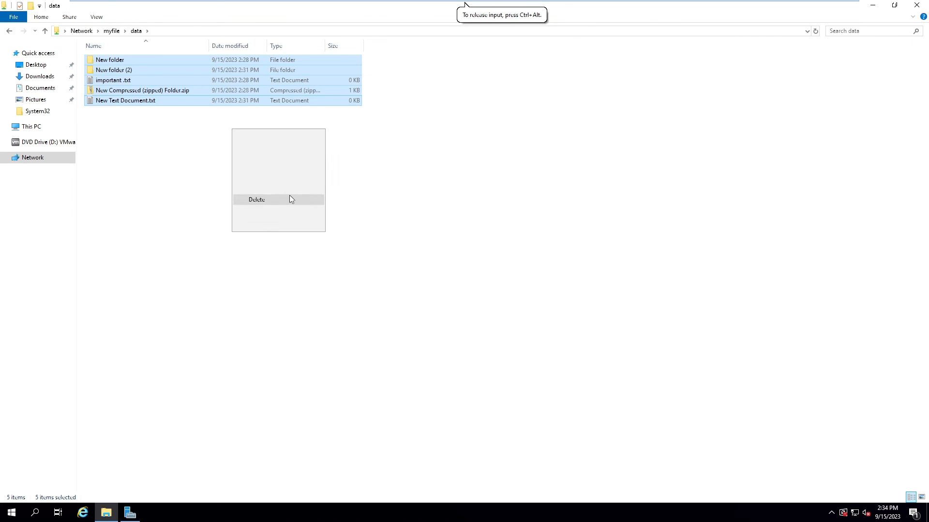
click(79, 147)
click(97, 147)
drag(180, 150, 120, 56)
click(145, 135)
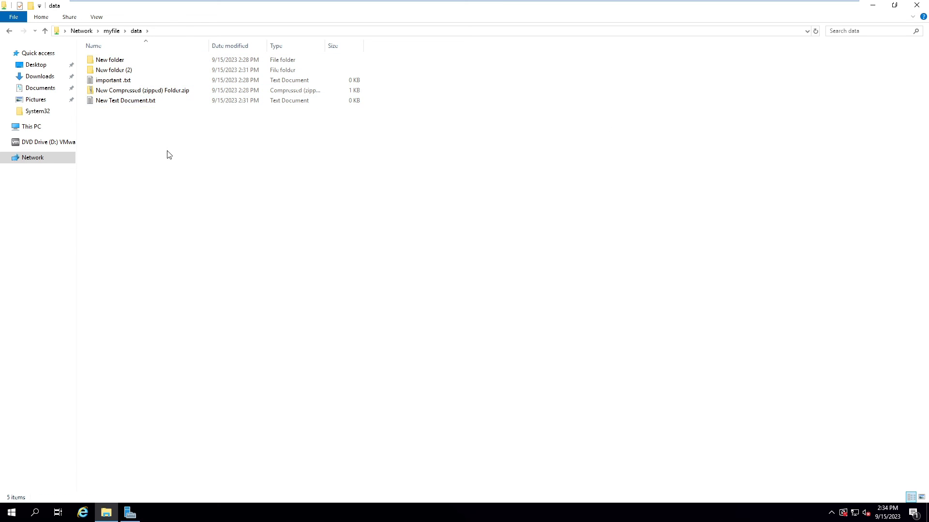
Step: Create New folder (3) in the data share, keeping the default name
right_click(137, 143)
mouse_move(176, 244)
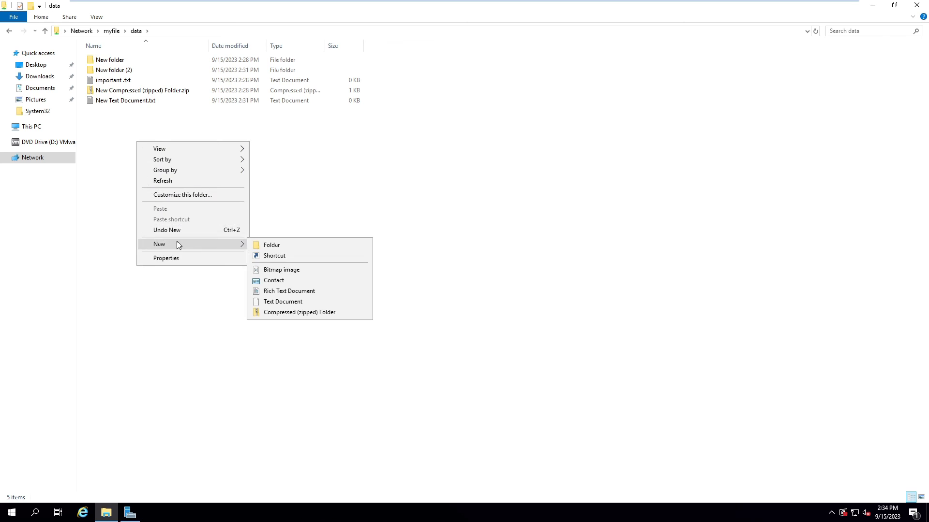
click(264, 244)
click(171, 193)
click(118, 72)
click(187, 134)
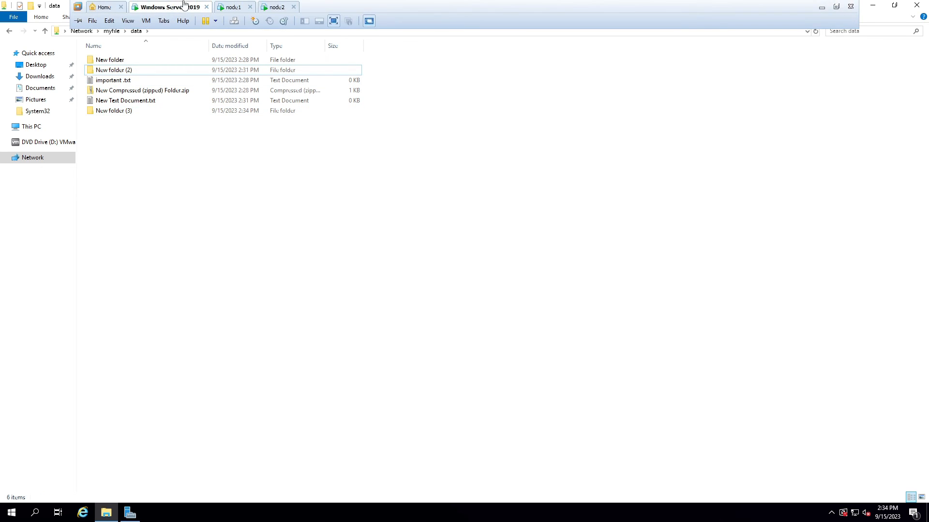
click(233, 6)
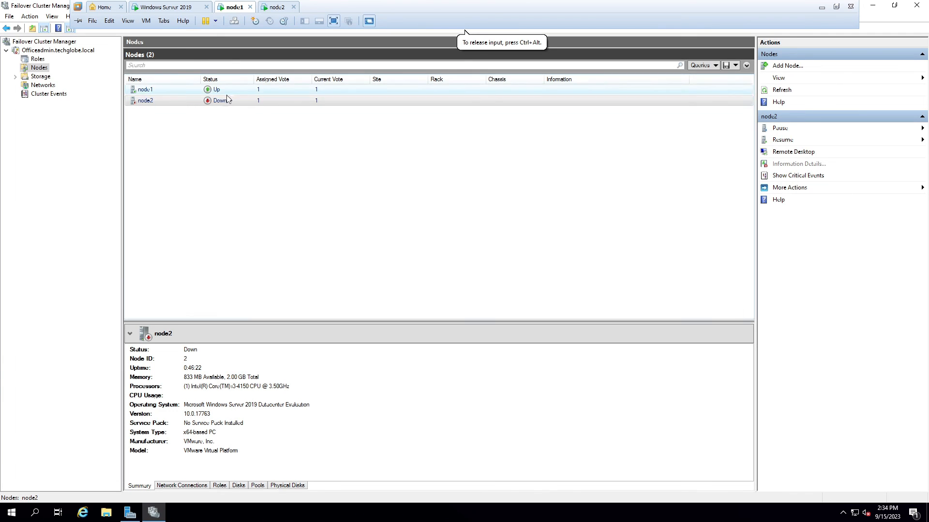
Step: Confirm node2 is back Up alongside node1, then minimize Failover Cluster Manager
click(193, 98)
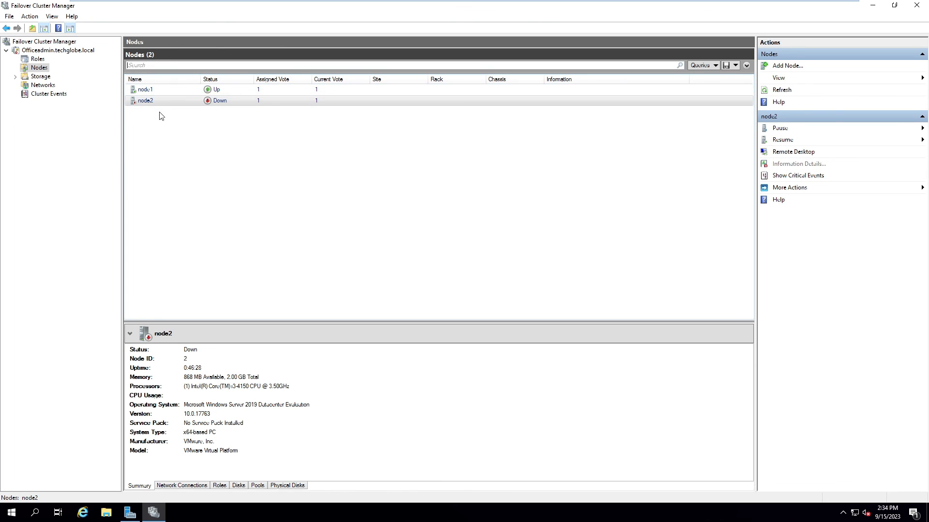
click(32, 59)
click(871, 5)
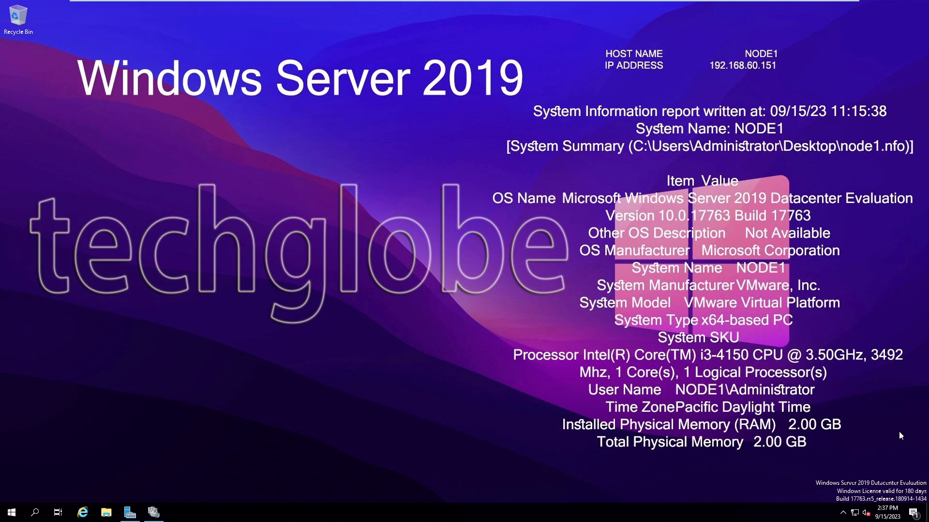
drag(833, 405, 27, 48)
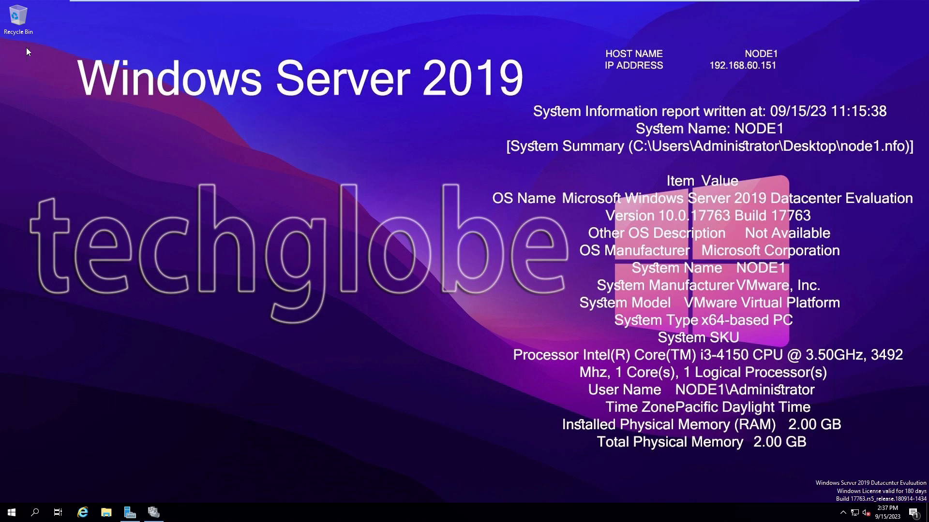